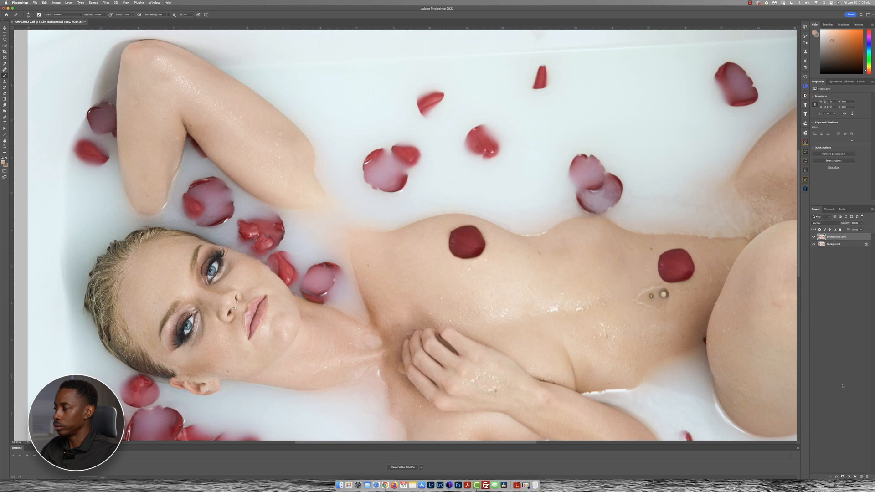
pyautogui.press('super+minus')
pyautogui.press('super+minus')
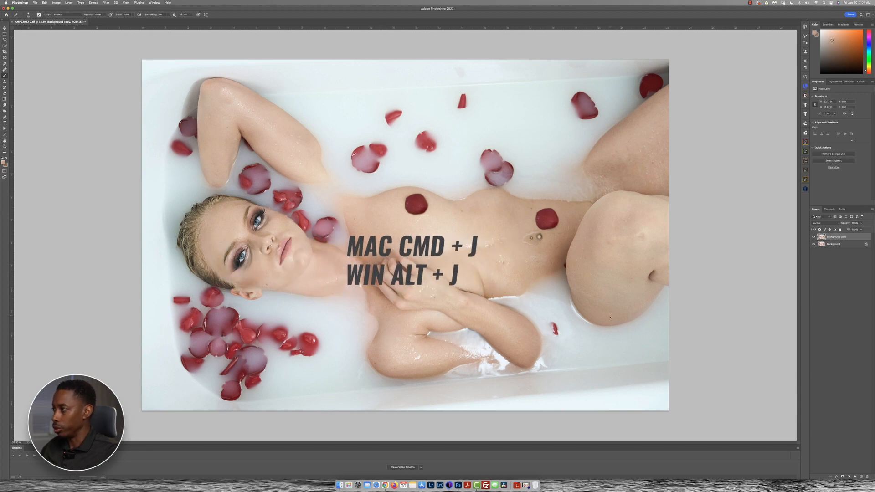
pyautogui.press('super+j')
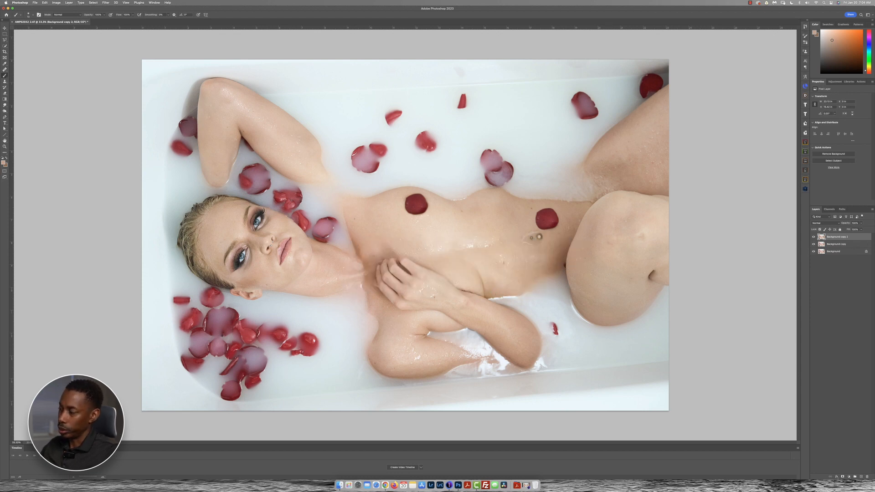
pyautogui.click(867, 478)
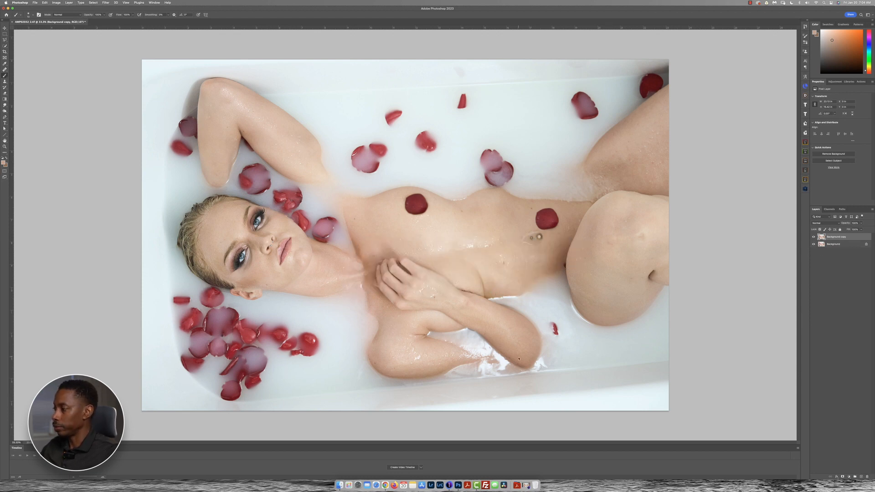
# Step: Create a frequency separation with Infinite Retouch's low preview option, using a Gaussian Blur radius of 14 pixels
pyautogui.scroll(3, 342, 282)
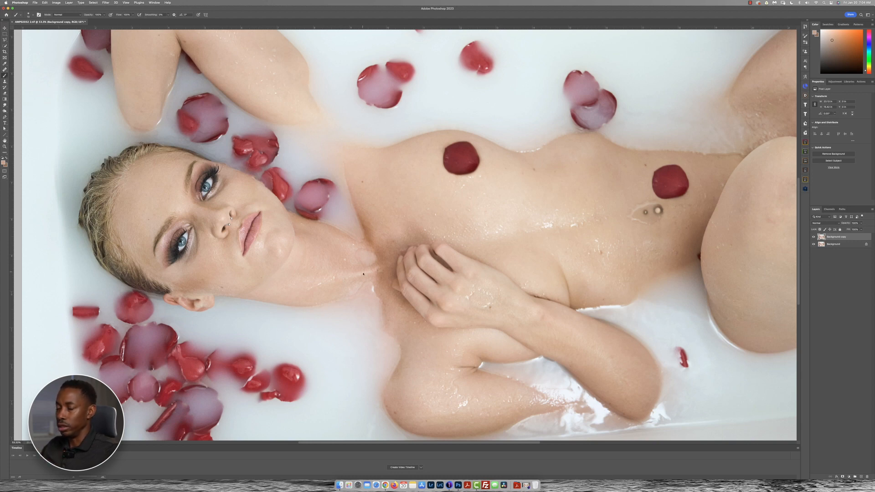
pyautogui.click(805, 180)
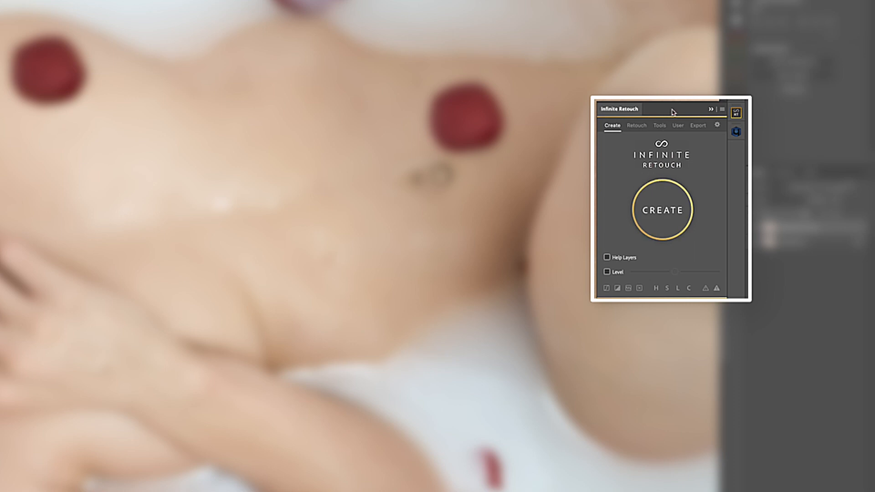
pyautogui.click(638, 125)
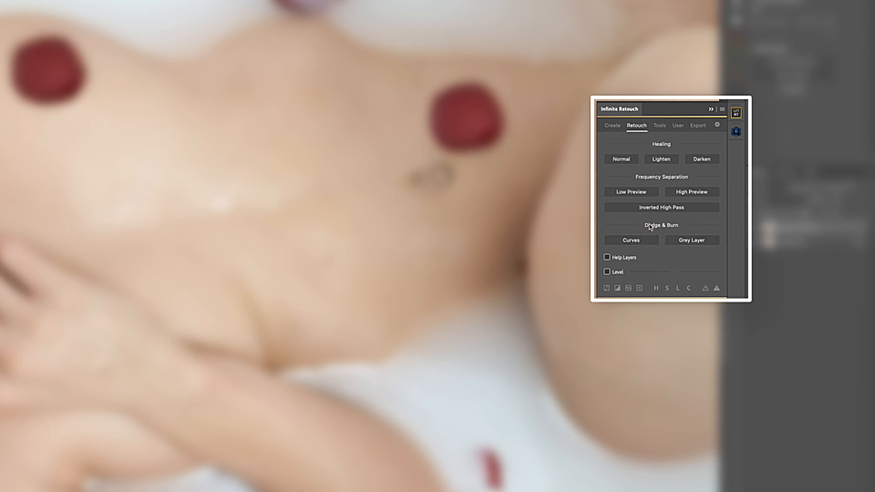
pyautogui.click(631, 192)
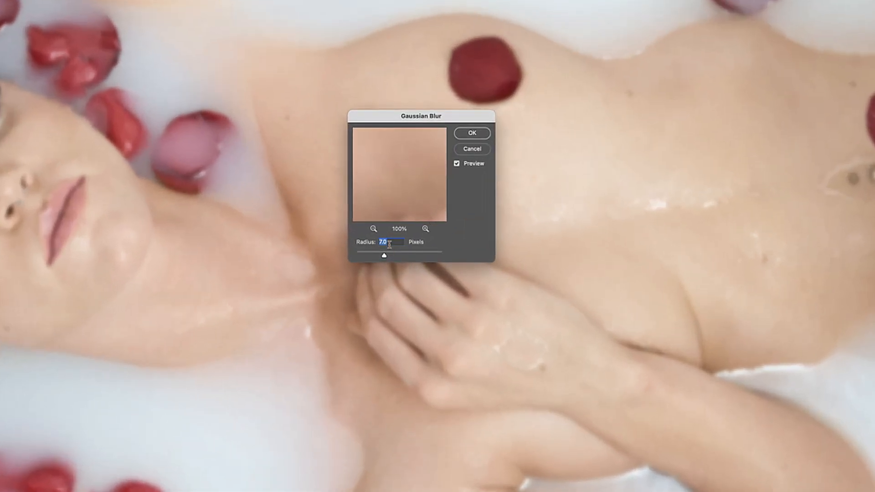
pyautogui.write('14')
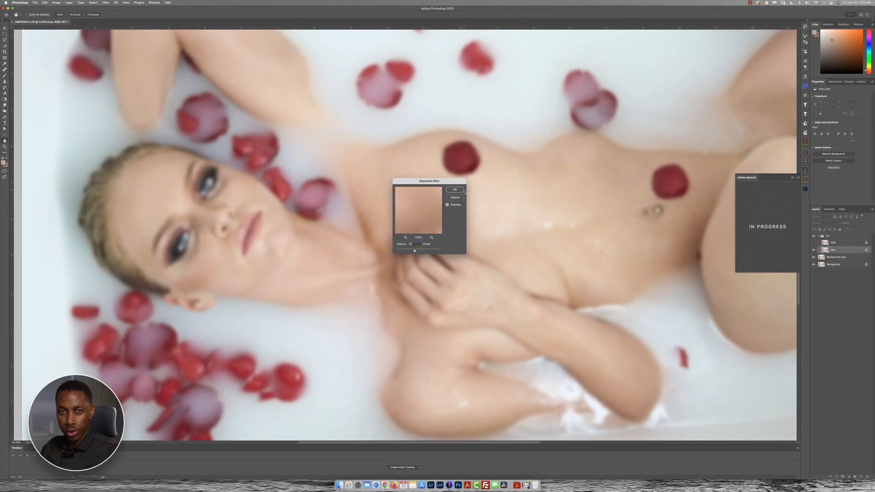
pyautogui.click(457, 191)
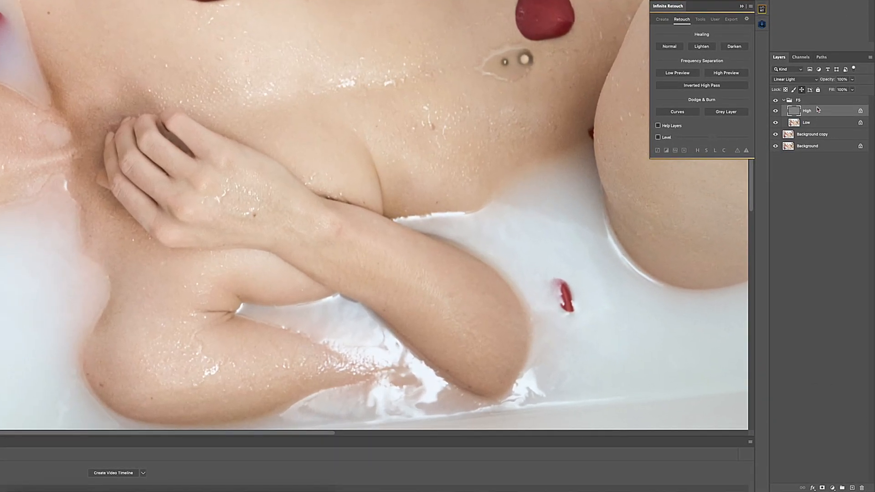
# Step: Add a new empty layer directly above the Low layer inside the frequency separation group
pyautogui.click(816, 126)
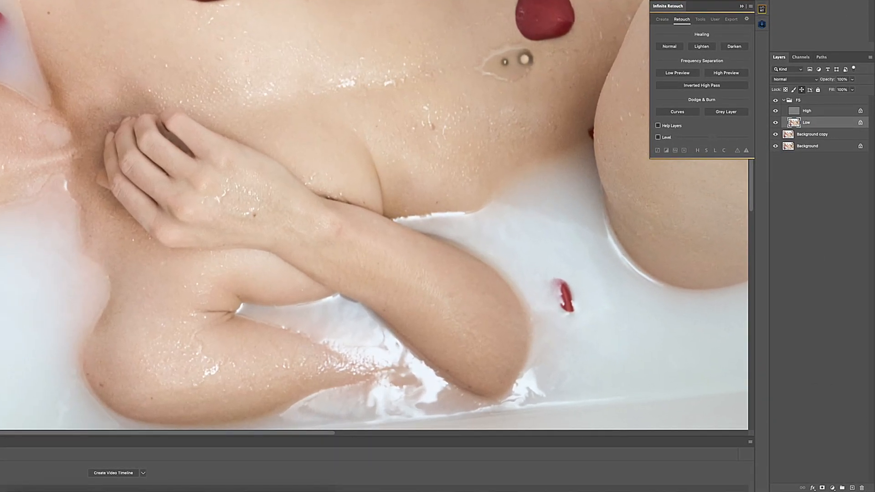
pyautogui.click(853, 488)
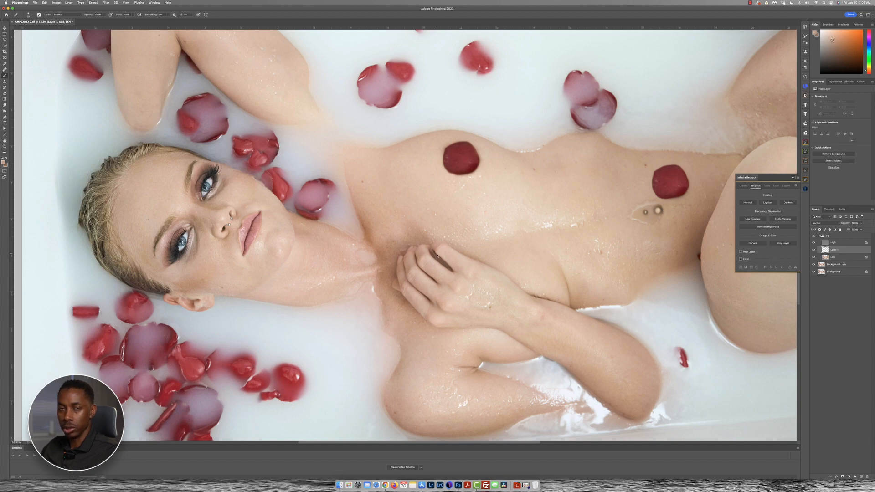
pyautogui.scroll(5, 378, 230)
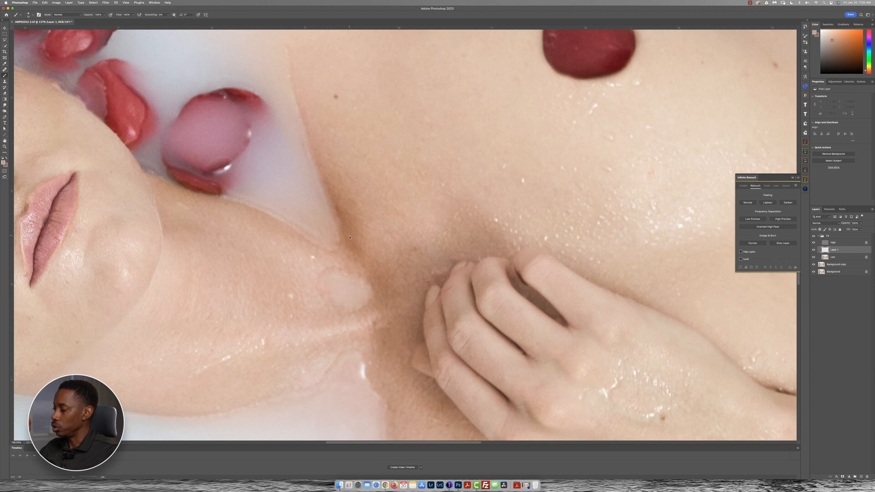
pyautogui.click(340, 486)
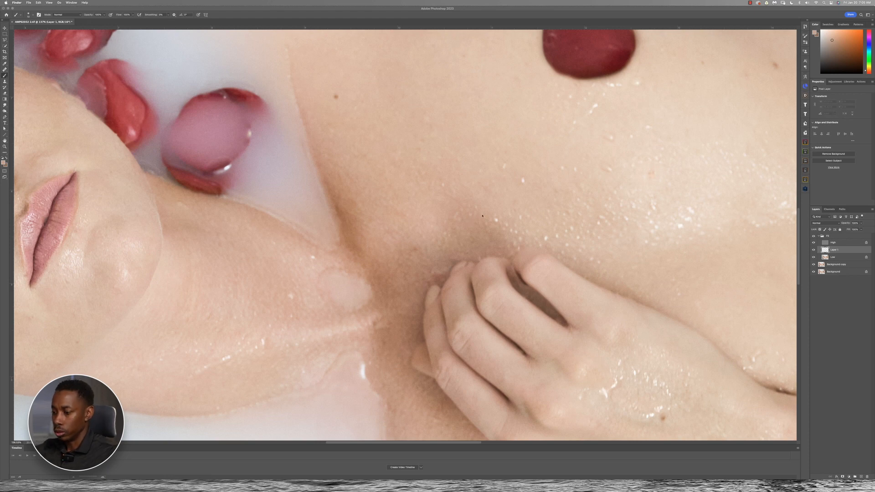
pyautogui.click(522, 205)
pyautogui.moveTo(410, 212); pyautogui.dragTo(427, 214)
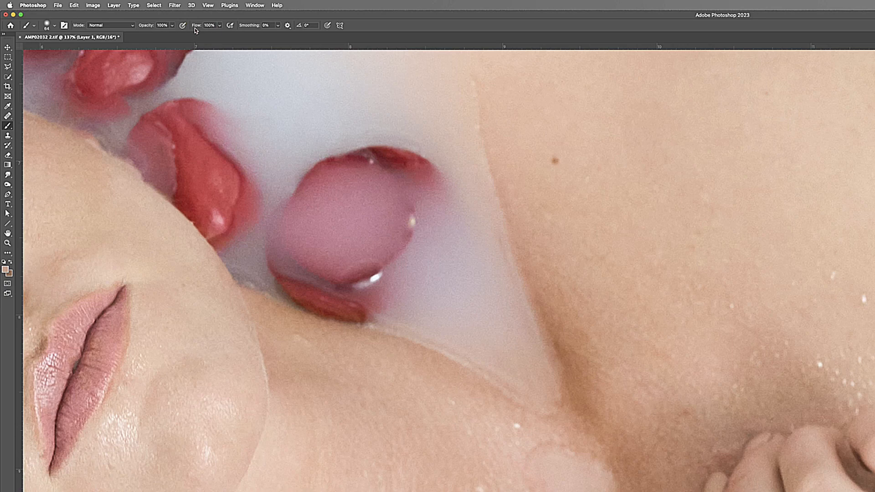
# Step: Set the Brush tool to 1% flow and 50% opacity
pyautogui.click(195, 26)
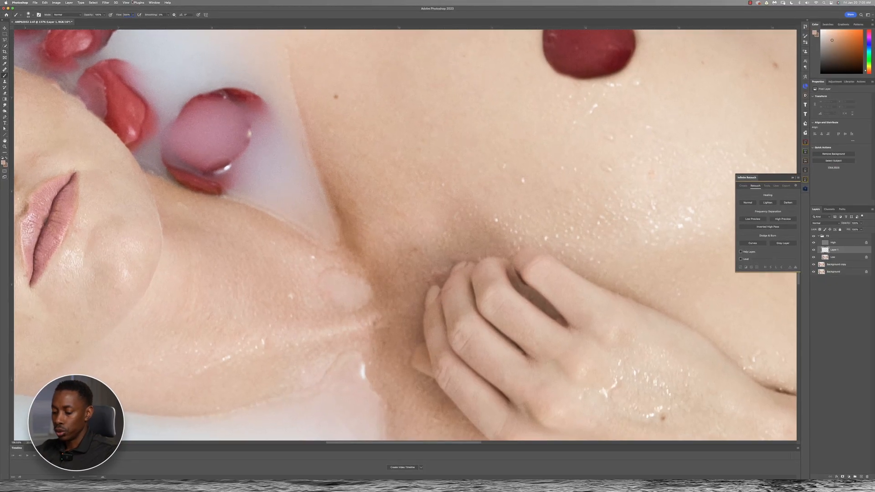
pyautogui.hotkey('shift', '0')
pyautogui.hotkey('shift', '1')
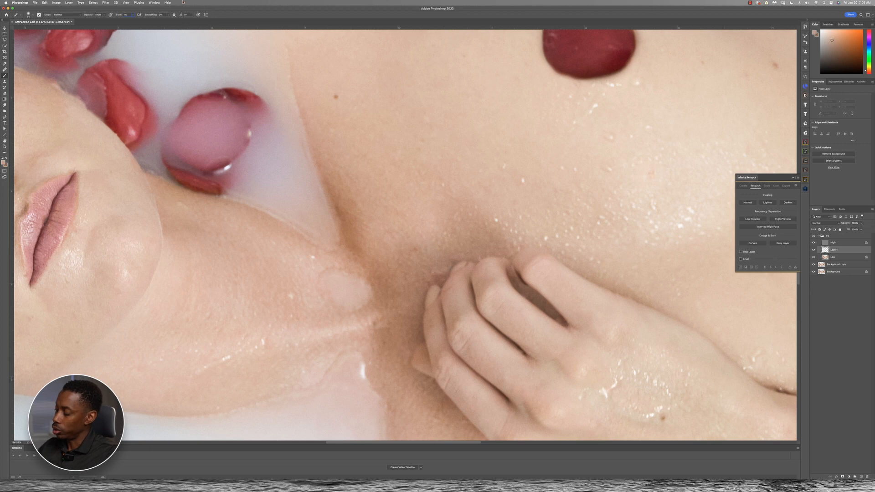
pyautogui.press('5')
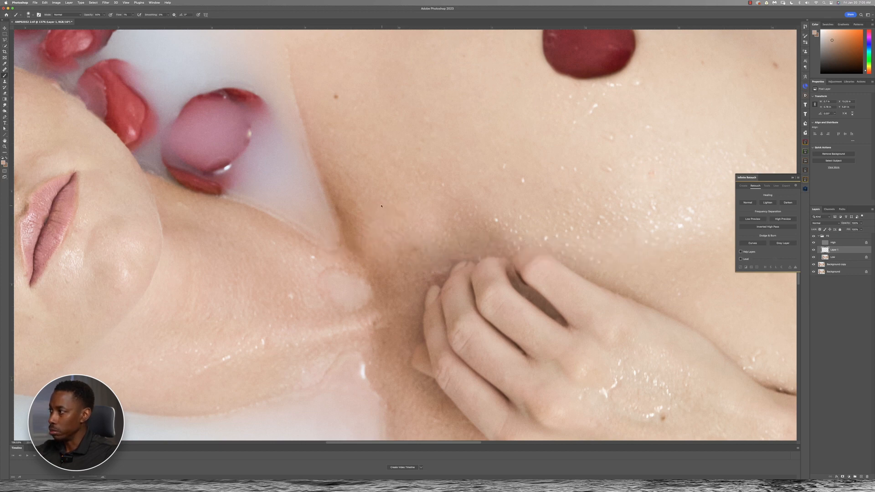
# Step: Sample a light skin tone near the collarbone and brush it over the dark shadows between the neck and hand
pyautogui.keyDown('alt'); pyautogui.click(404, 198); pyautogui.keyUp('alt')
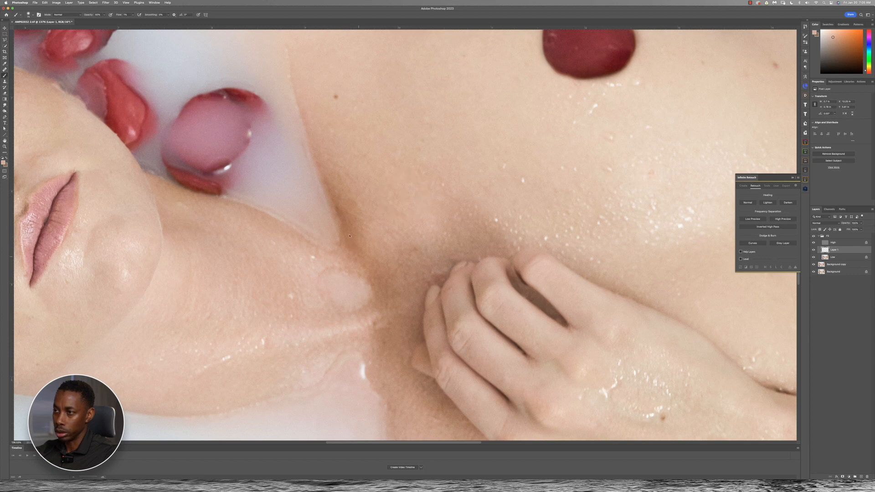
pyautogui.moveTo(361, 268); pyautogui.dragTo(313, 164)
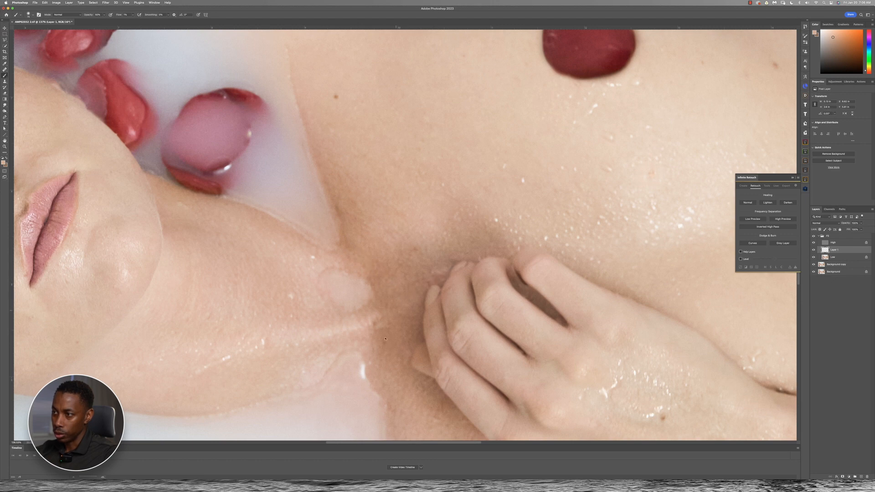
pyautogui.moveTo(408, 352); pyautogui.dragTo(453, 407)
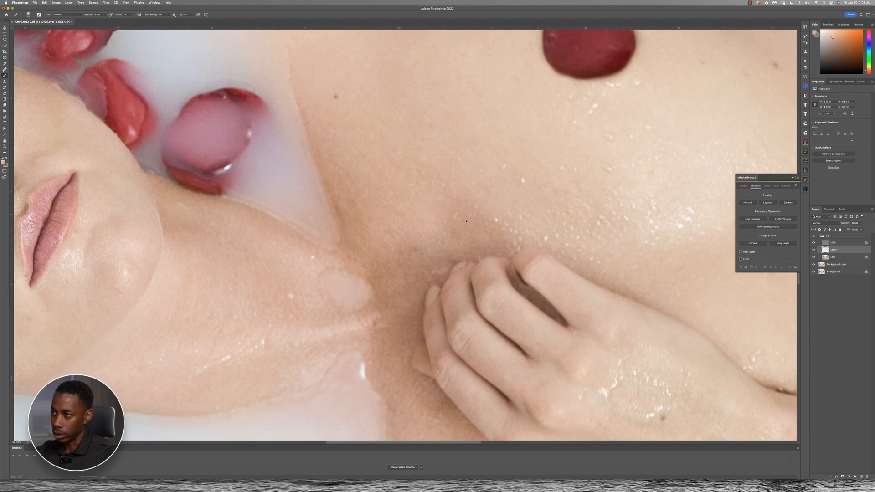
# Step: Brush over the uneven skin tones across the upper body and arms to blend the transitions on the new layer
pyautogui.press('super+0')
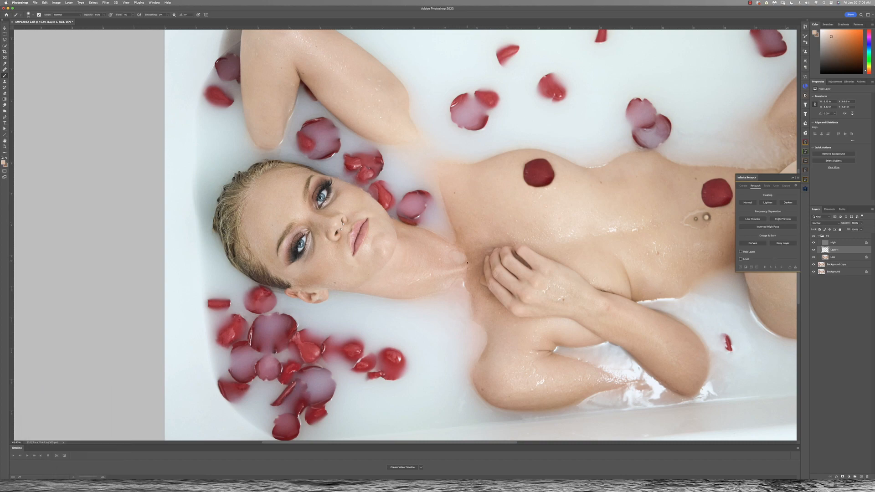
pyautogui.scroll(5, 484, 297)
pyautogui.moveTo(542, 340); pyautogui.dragTo(529, 297)
pyautogui.moveTo(731, 266)
pyautogui.mouseDown()
pyautogui.moveTo(580, 305)
pyautogui.moveTo(613, 278)
pyautogui.mouseUp()
pyautogui.moveTo(456, 100); pyautogui.dragTo(504, 343)
pyautogui.moveTo(173, 135); pyautogui.dragTo(442, 302)
pyautogui.moveTo(504, 377); pyautogui.dragTo(419, 279)
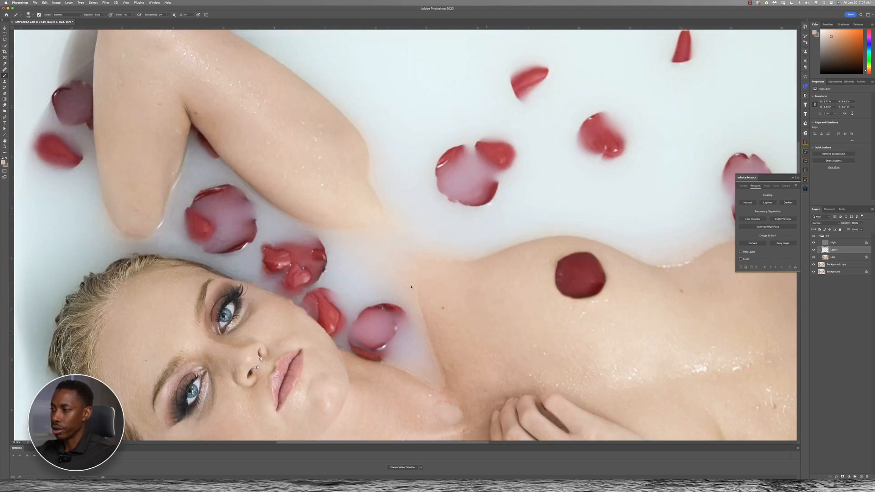
# Step: Even out the skin tones on the raised arm, from the upper arm around the elbow to the forearm
pyautogui.moveTo(303, 219); pyautogui.dragTo(357, 252)
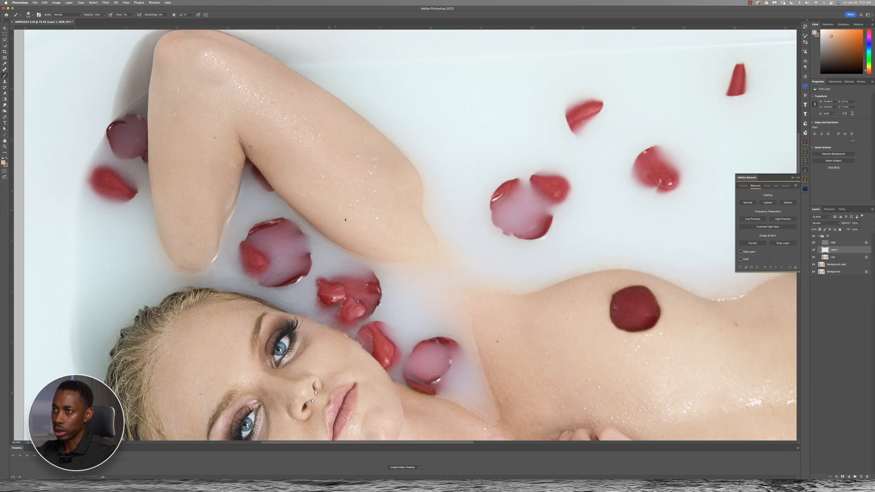
pyautogui.moveTo(215, 92); pyautogui.dragTo(204, 71)
pyautogui.moveTo(204, 71); pyautogui.dragTo(183, 171)
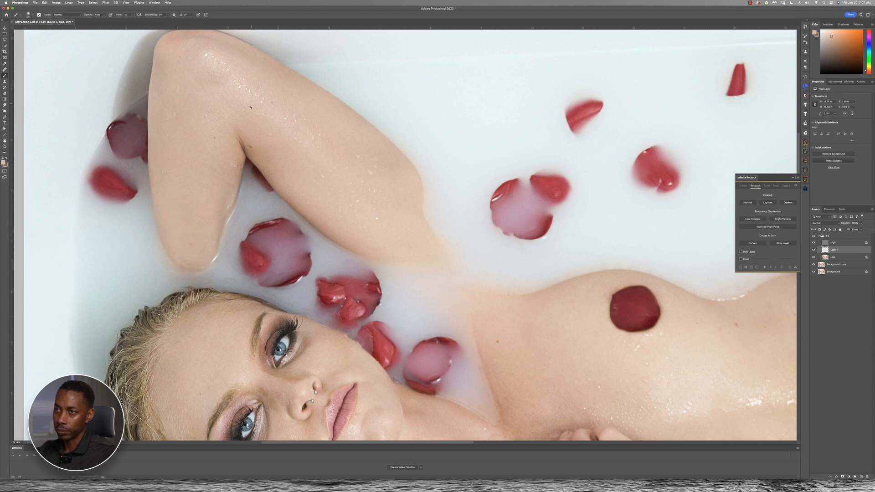
# Step: Toggle the visibility of the painted layer to compare the skin before and after the tonal work
pyautogui.scroll(3, 252, 106)
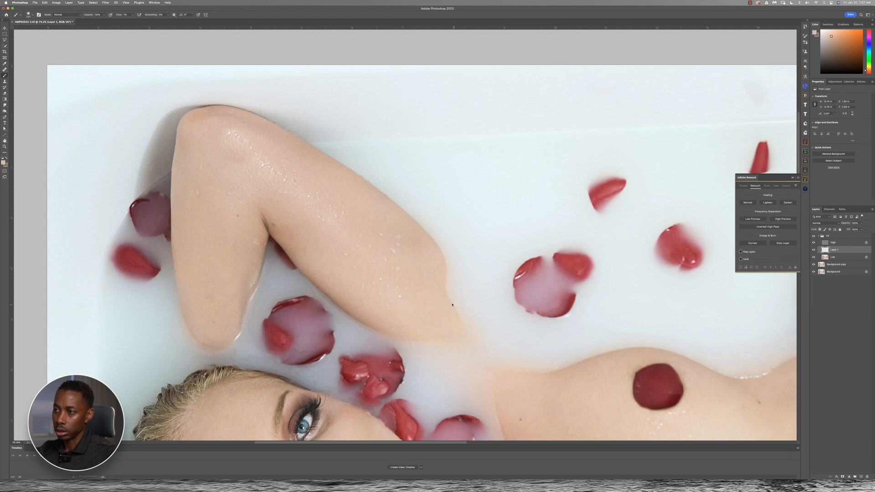
pyautogui.scroll(-6, 560, 276)
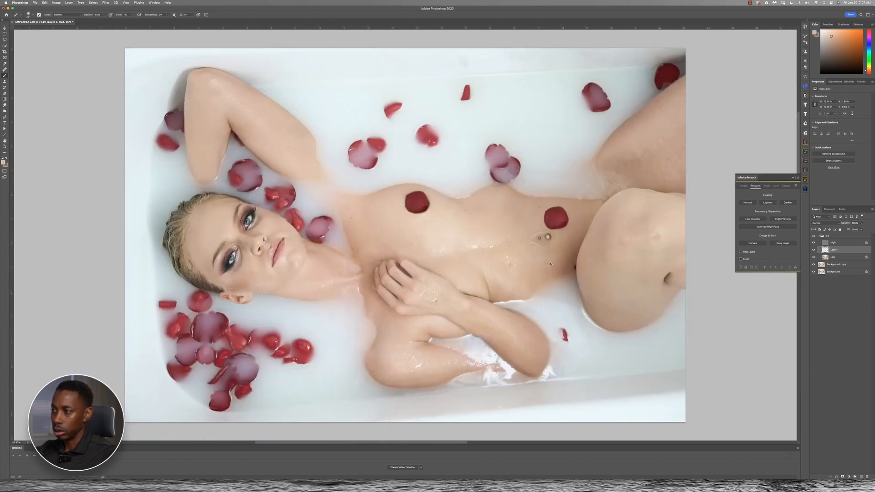
pyautogui.click(814, 250)
pyautogui.click(814, 250)
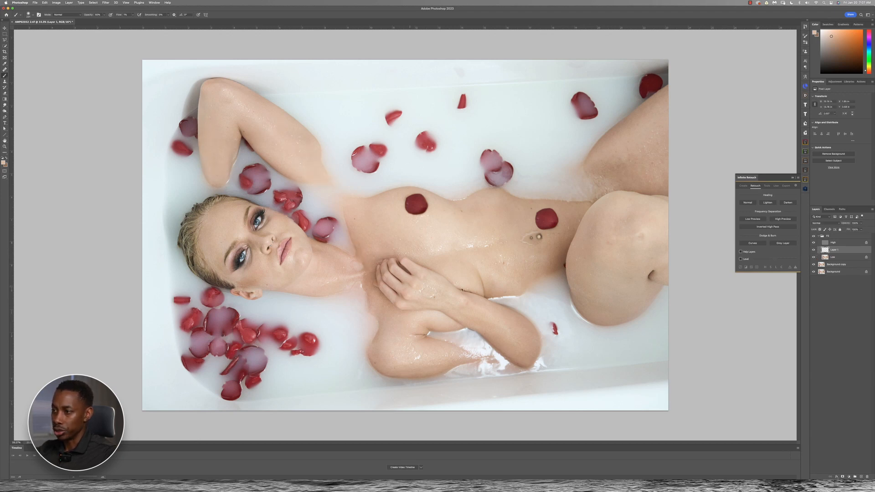
# Step: Blend the uneven skin tones on the torso, the forearm and the bent legs with soft brush strokes
pyautogui.scroll(4, 477, 286)
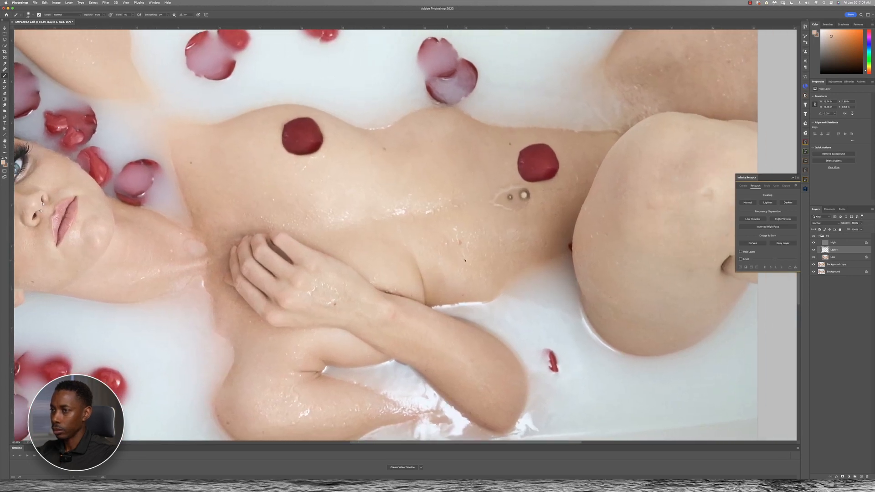
pyautogui.moveTo(465, 261); pyautogui.dragTo(369, 249)
pyautogui.moveTo(508, 270); pyautogui.dragTo(378, 328)
pyautogui.moveTo(479, 66); pyautogui.dragTo(428, 148)
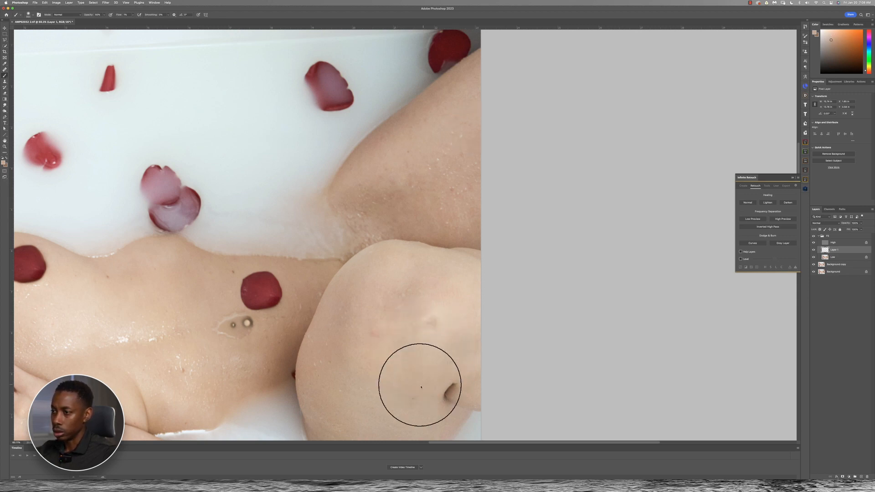
pyautogui.scroll(-5, 419, 361)
pyautogui.moveTo(441, 303)
pyautogui.mouseDown()
pyautogui.moveTo(405, 341)
pyautogui.moveTo(382, 333)
pyautogui.moveTo(397, 317)
pyautogui.moveTo(388, 277)
pyautogui.mouseUp()
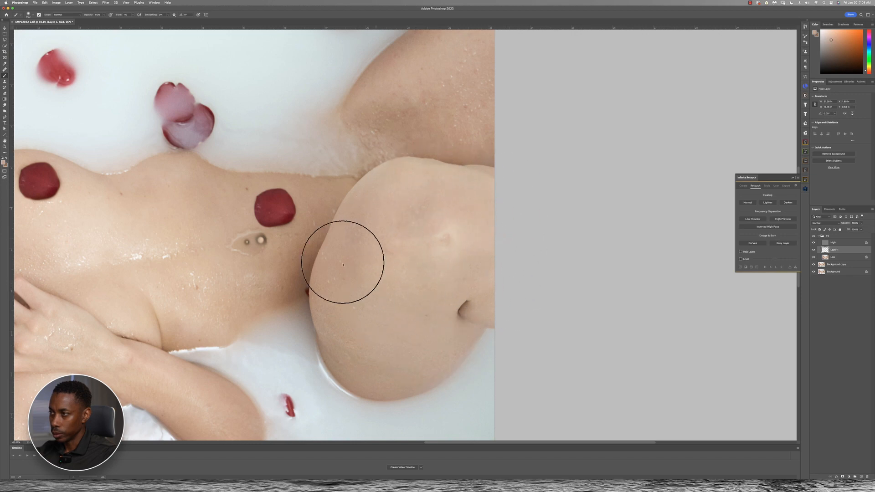
# Step: Compare the whole retouched image with the original by showing only the Background layer and restoring the other layers
pyautogui.scroll(5, 358, 302)
pyautogui.scroll(-6, 358, 302)
pyautogui.scroll(-3, 358, 302)
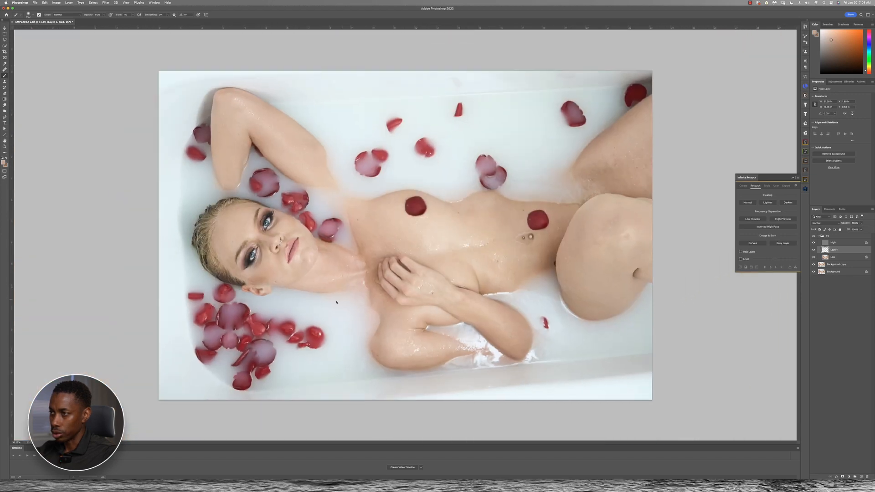
pyautogui.keyDown('alt'); pyautogui.click(814, 272); pyautogui.keyUp('alt')
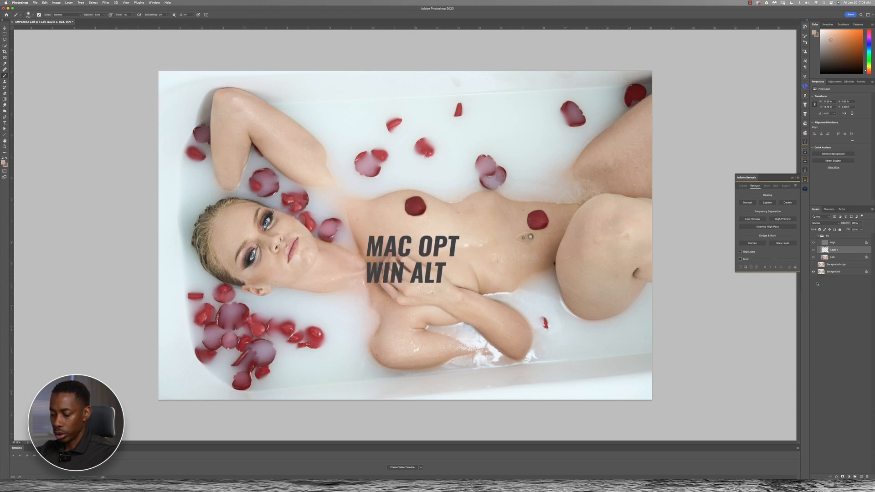
pyautogui.keyDown('alt'); pyautogui.click(814, 273); pyautogui.keyUp('alt')
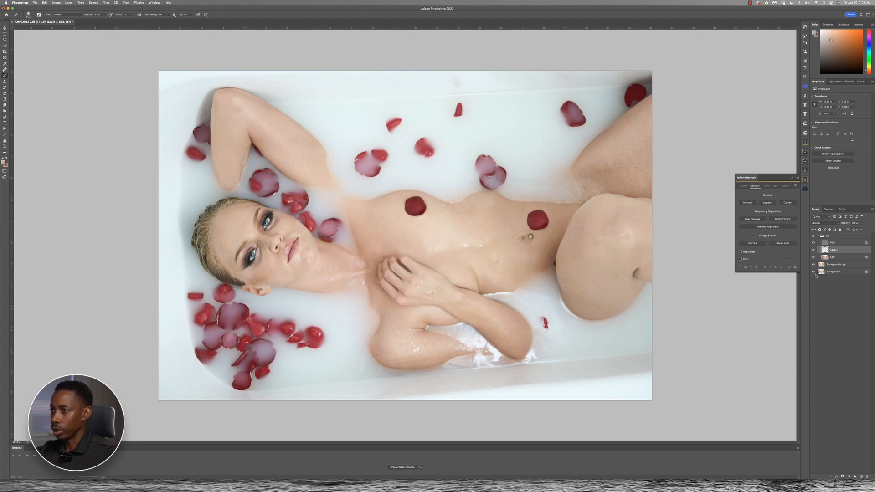
pyautogui.click(818, 272)
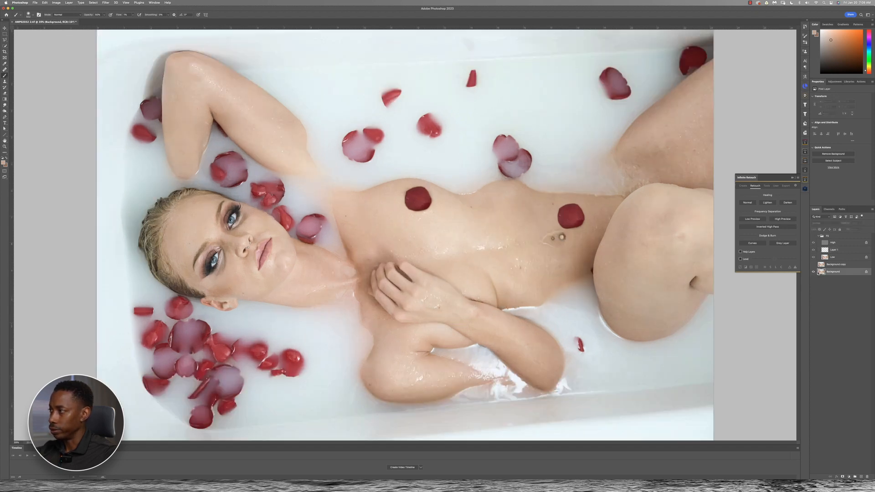
pyautogui.keyDown('alt'); pyautogui.click(814, 272); pyautogui.keyUp('alt')
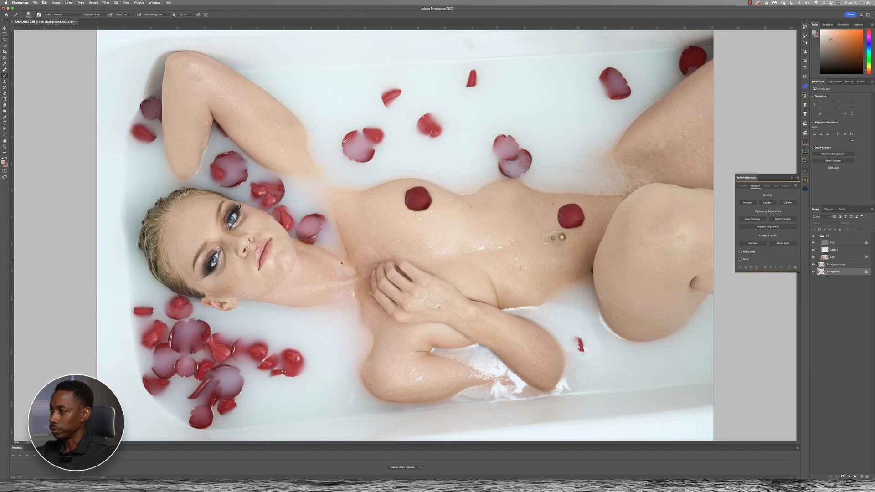
# Step: Examine the tonal transitions around the eyes, nose and lips of the face up close
pyautogui.scroll(5, 341, 263)
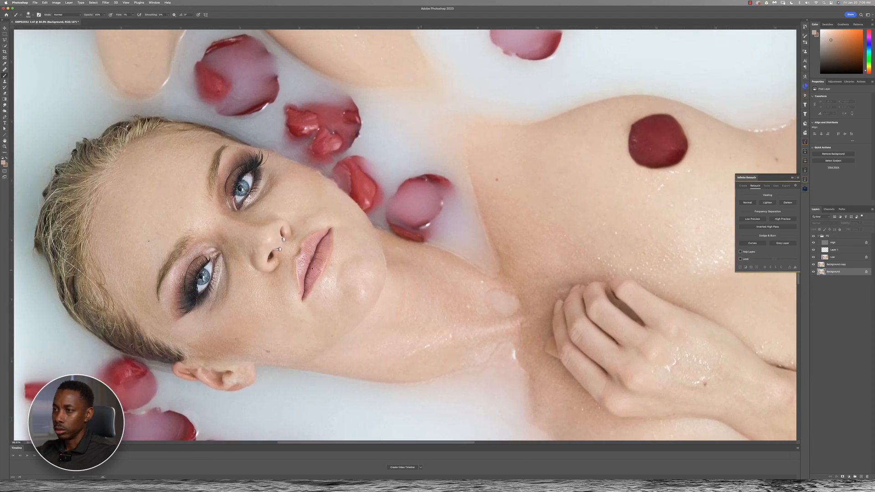
pyautogui.hscroll(-3, 312, 269)
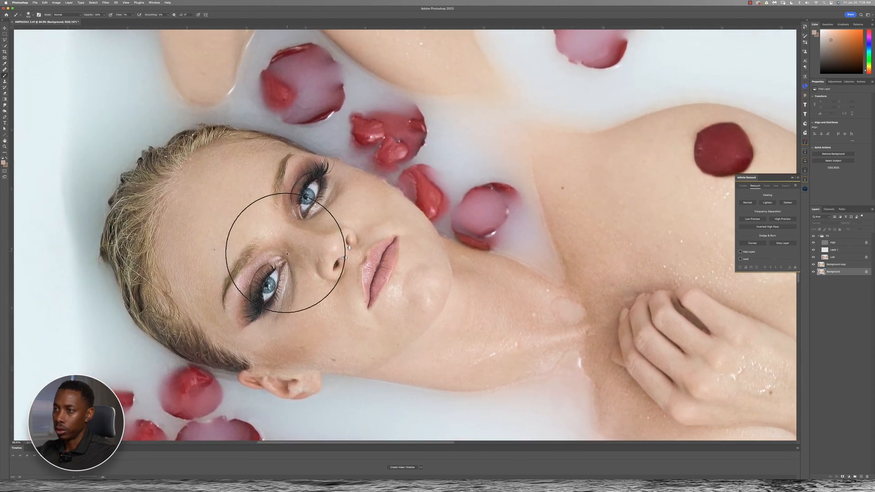
pyautogui.moveTo(306, 261); pyautogui.dragTo(274, 257)
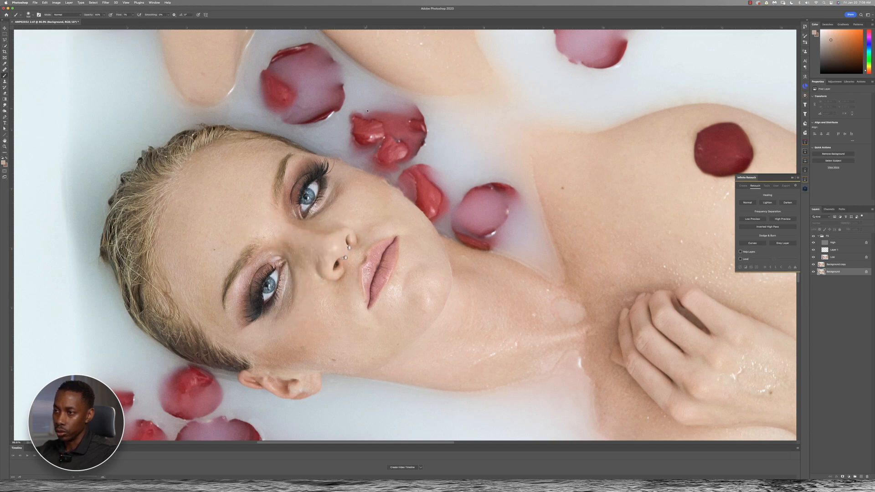
pyautogui.scroll(4, 319, 252)
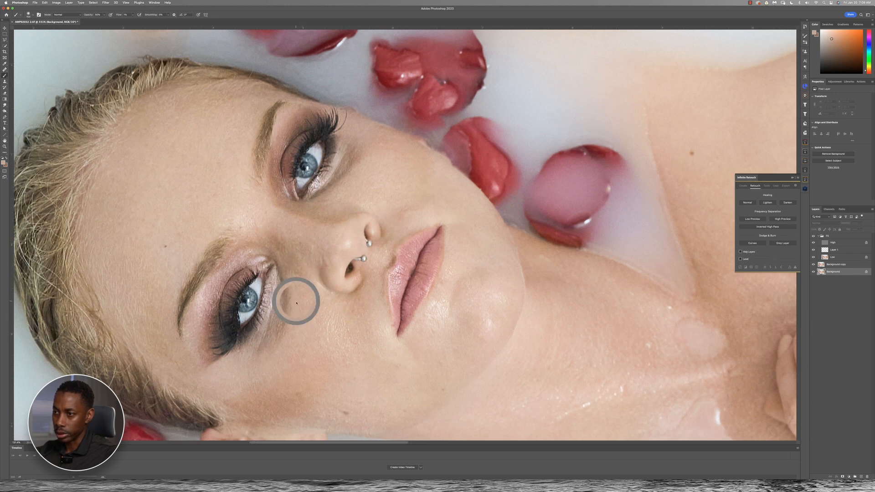
pyautogui.moveTo(301, 289); pyautogui.dragTo(287, 292)
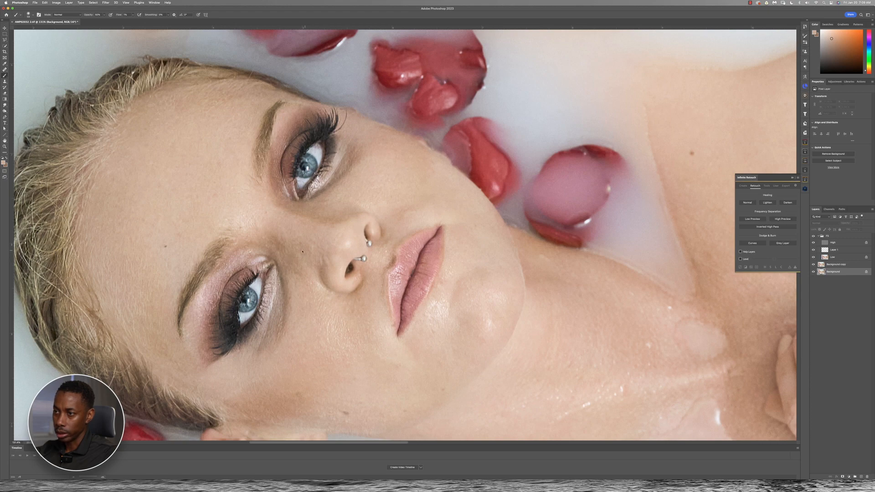
pyautogui.scroll(3, 289, 272)
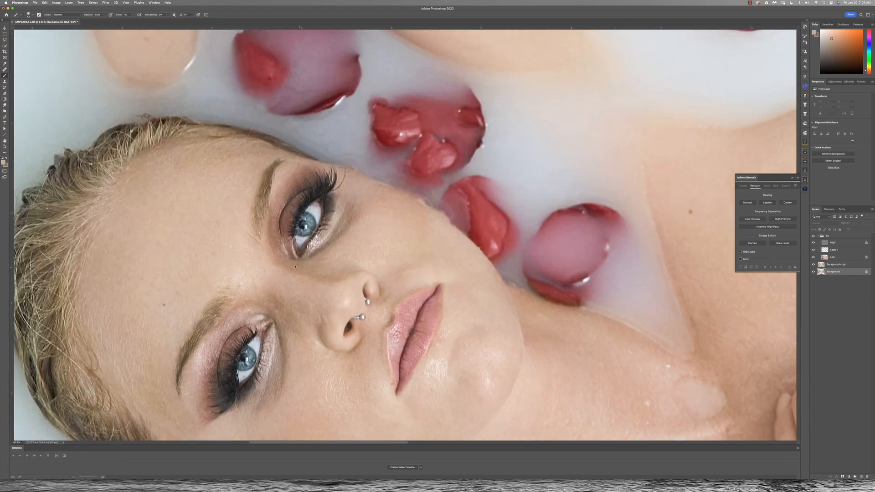
pyautogui.scroll(5, 320, 248)
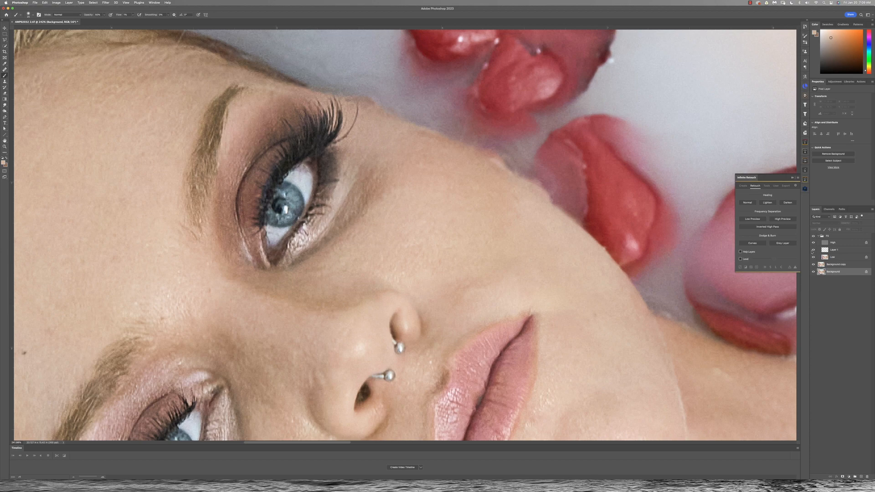
# Step: Select Layer 1 and check the face, legs and torso for remaining uneven skin tones
pyautogui.click(817, 250)
pyautogui.scroll(-3, 360, 258)
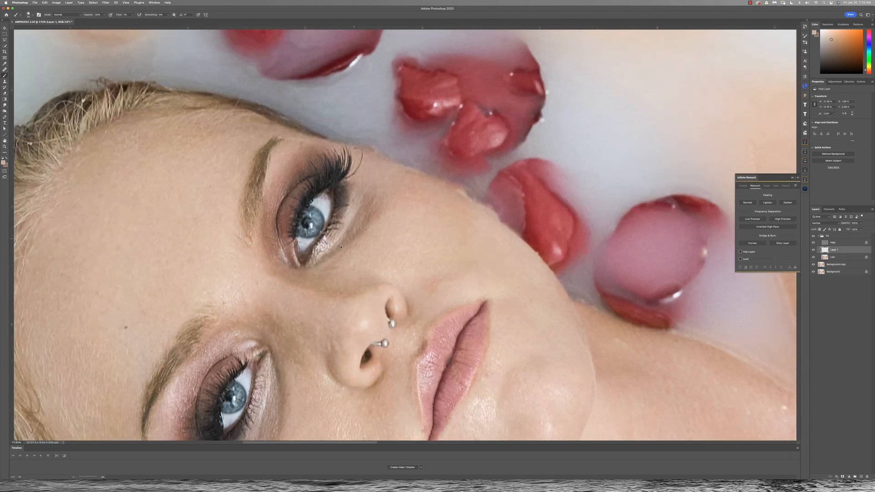
pyautogui.scroll(-5, 347, 245)
pyautogui.hscroll(-5, 347, 246)
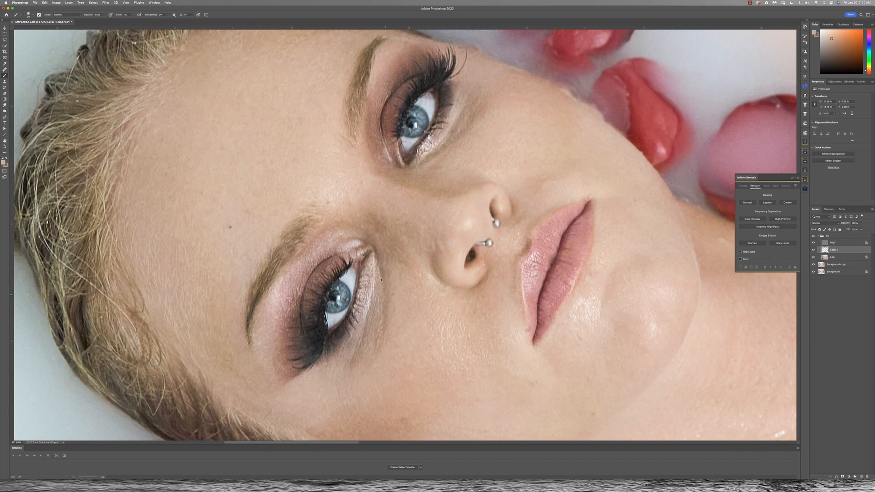
pyautogui.hscroll(7, 382, 280)
pyautogui.scroll(3, 424, 319)
pyautogui.hscroll(-5, 446, 302)
pyautogui.scroll(-6, 446, 303)
pyautogui.hscroll(10, 474, 299)
pyautogui.scroll(2, 482, 298)
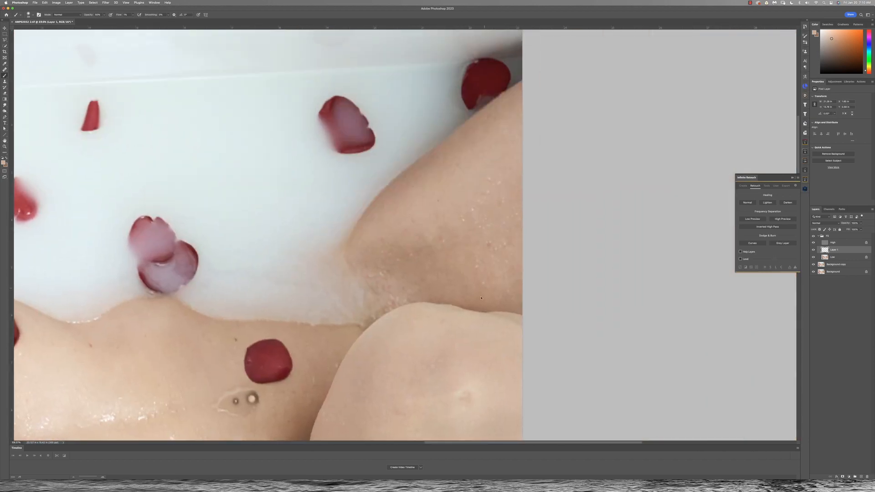
pyautogui.scroll(-5, 405, 251)
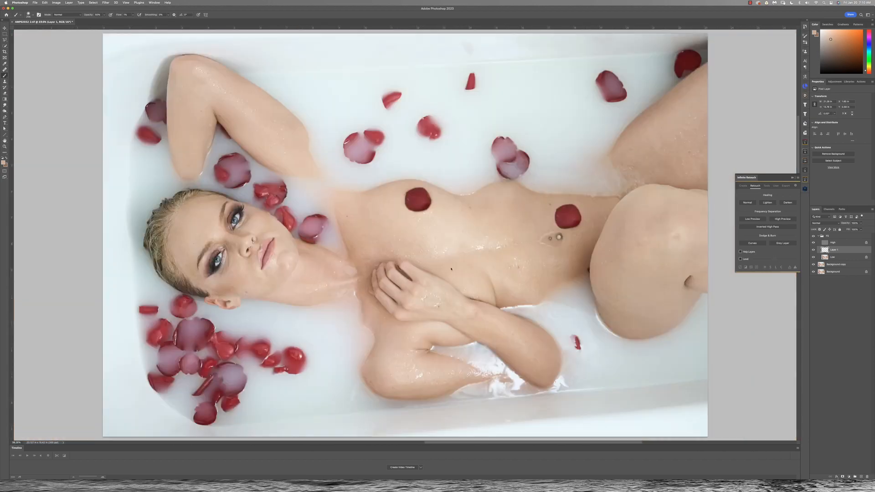
pyautogui.hscroll(6, 328, 251)
pyautogui.scroll(3, 328, 251)
pyautogui.hscroll(-6, 305, 249)
pyautogui.scroll(-3, 305, 249)
pyautogui.scroll(5, 305, 249)
pyautogui.scroll(2, 305, 249)
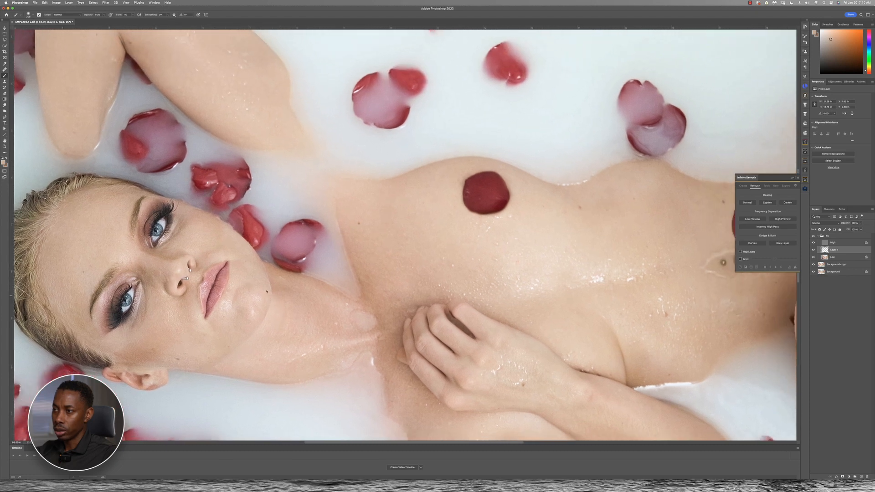
pyautogui.hscroll(6, 410, 253)
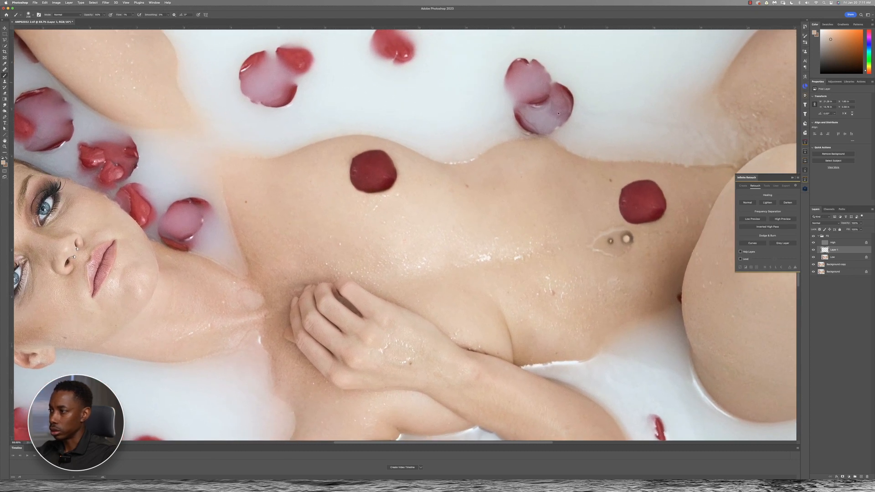
pyautogui.hscroll(-6, 113, 262)
pyautogui.scroll(-1, 298, 286)
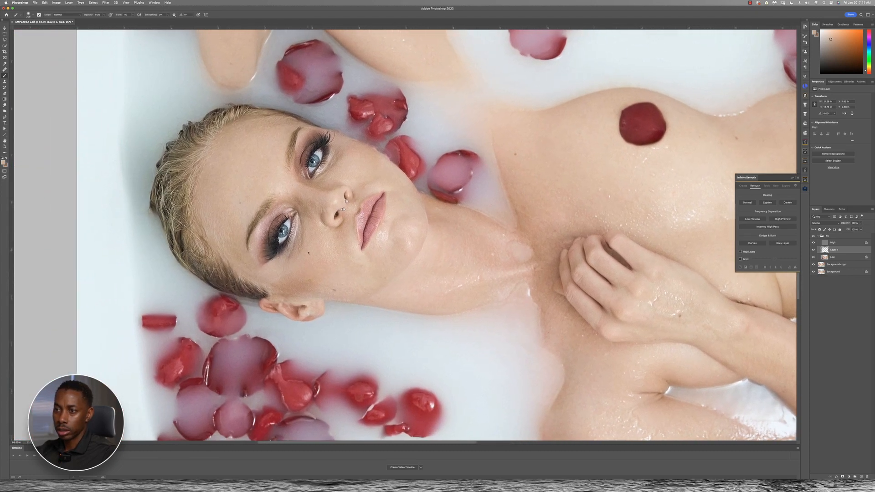
# Step: Even out the remaining tonal patches on the cheek, face and neck with soft brush strokes on Layer 1
pyautogui.scroll(4, 298, 286)
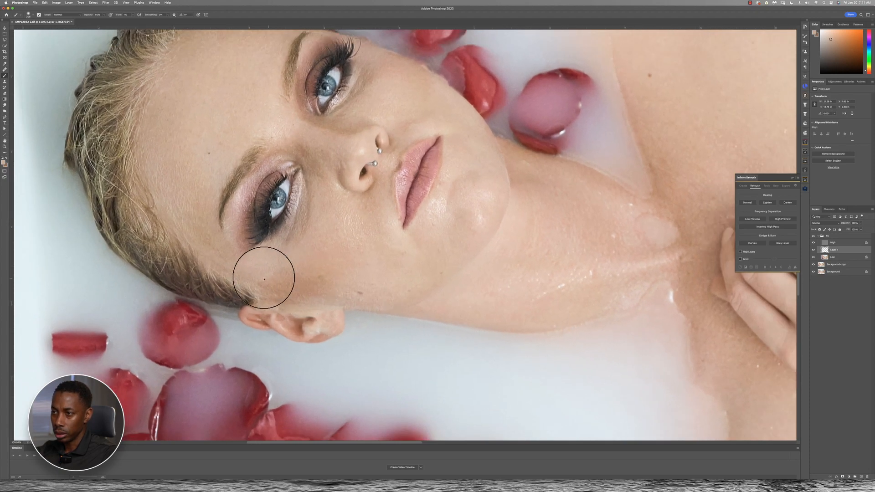
pyautogui.moveTo(277, 293)
pyautogui.mouseDown()
pyautogui.moveTo(311, 279)
pyautogui.moveTo(268, 282)
pyautogui.moveTo(330, 279)
pyautogui.moveTo(242, 283)
pyautogui.moveTo(317, 284)
pyautogui.moveTo(341, 265)
pyautogui.moveTo(368, 268)
pyautogui.moveTo(322, 261)
pyautogui.mouseUp()
pyautogui.moveTo(300, 163); pyautogui.dragTo(266, 322)
pyautogui.moveTo(543, 292); pyautogui.dragTo(273, 219)
pyautogui.moveTo(544, 226); pyautogui.dragTo(171, 240)
pyautogui.moveTo(404, 210); pyautogui.dragTo(429, 245)
pyautogui.scroll(-3, 428, 236)
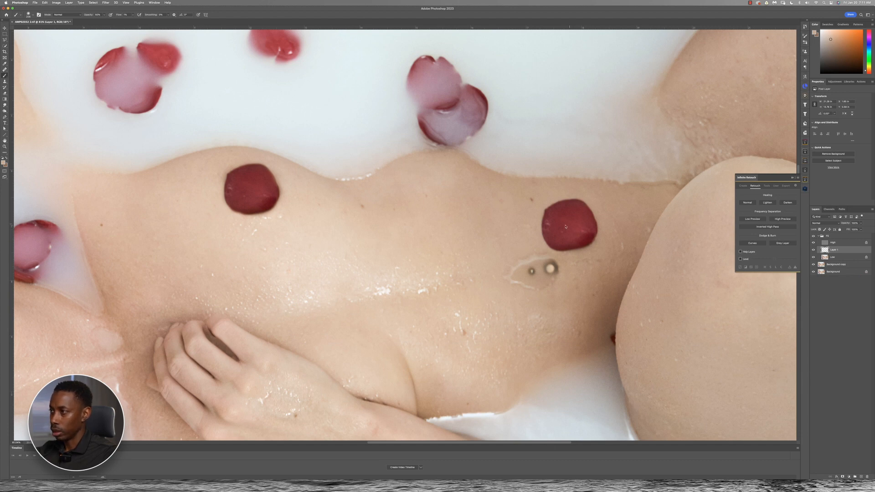
# Step: Activate the Clone Stamp on the High layer and set it to sample the Current Layer only
pyautogui.click(846, 244)
pyautogui.press('s')
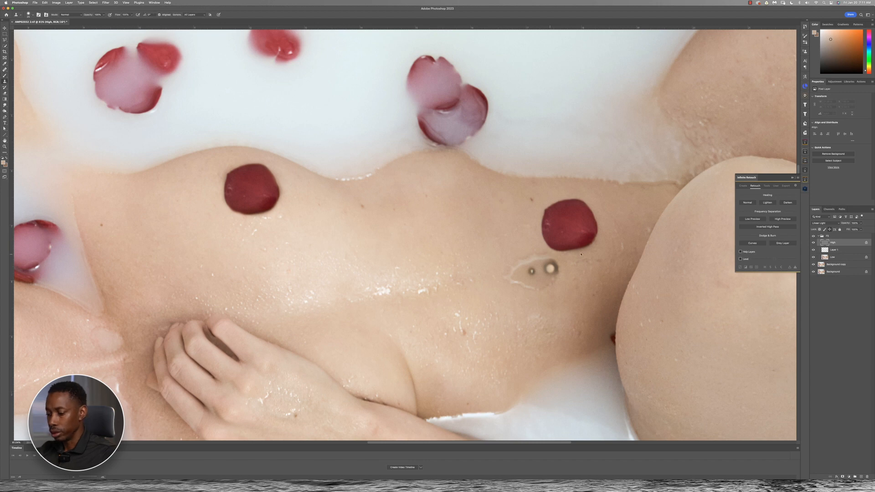
pyautogui.moveTo(538, 230); pyautogui.dragTo(568, 232)
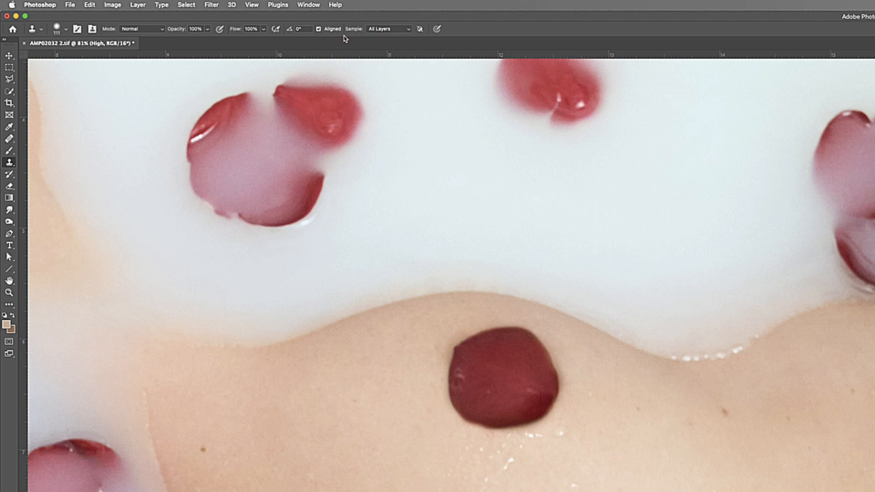
pyautogui.click(393, 30)
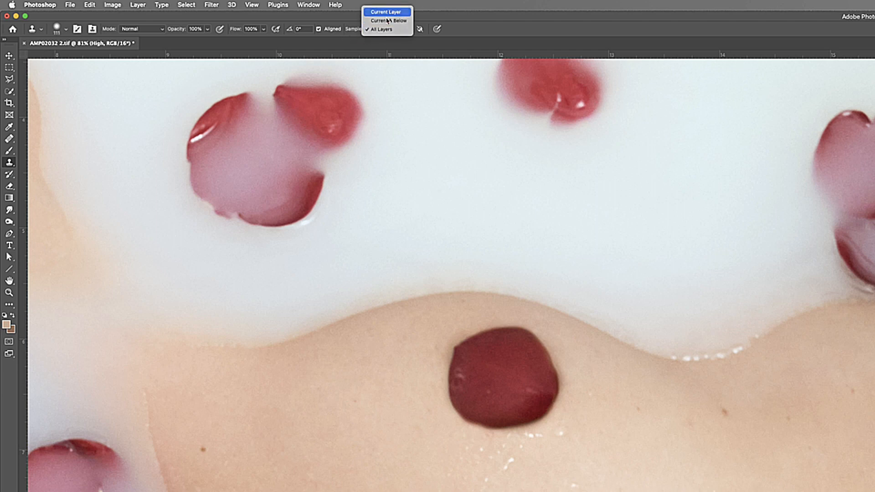
pyautogui.click(387, 16)
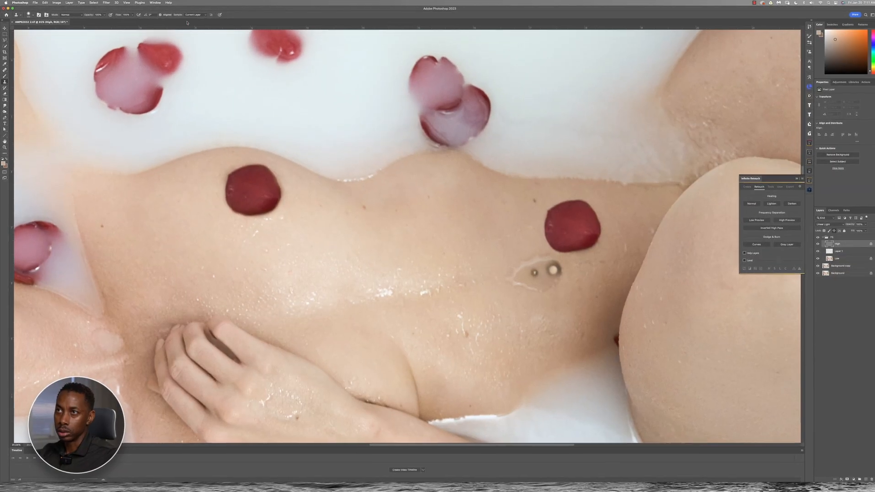
# Step: Try cloning skin texture over the red petal near the navel on the High layer, and undo the stroke
pyautogui.moveTo(534, 223); pyautogui.dragTo(532, 227)
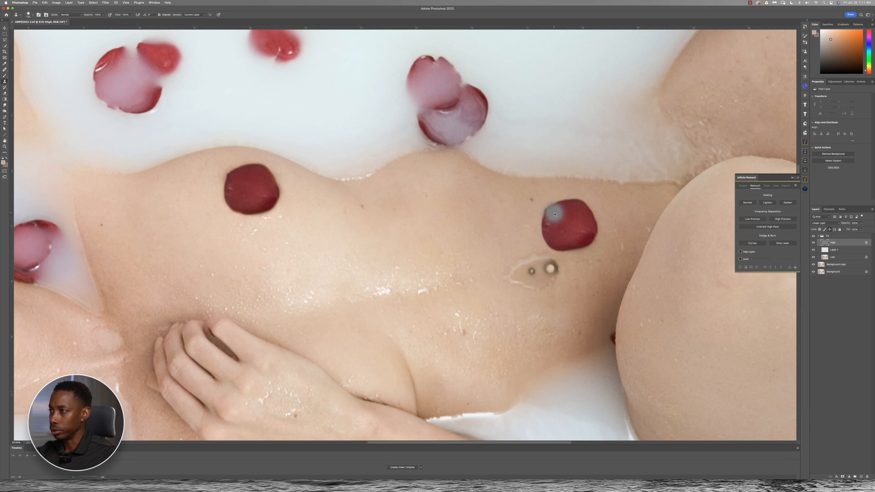
pyautogui.moveTo(551, 226)
pyautogui.mouseDown()
pyautogui.moveTo(560, 242)
pyautogui.moveTo(574, 242)
pyautogui.moveTo(594, 231)
pyautogui.moveTo(575, 218)
pyautogui.mouseUp()
pyautogui.press('super+z')
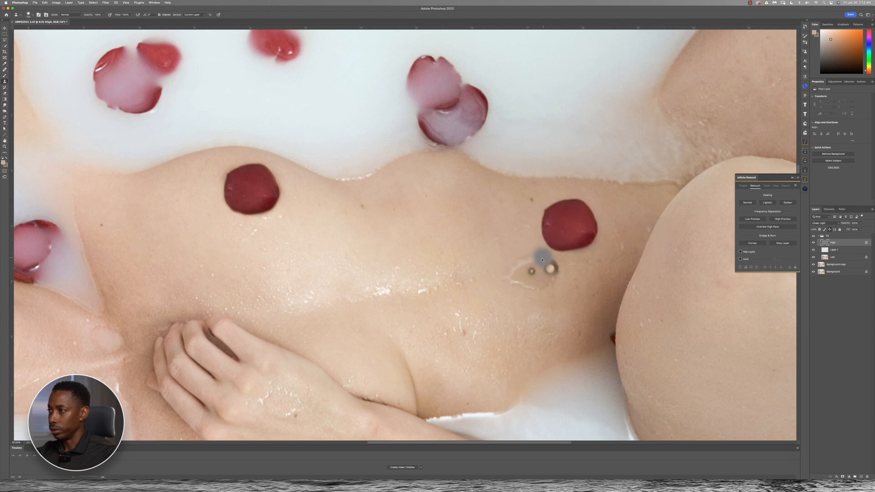
# Step: Clone clean skin texture over the small spots and moles on the torso and chest
pyautogui.press('super+0')
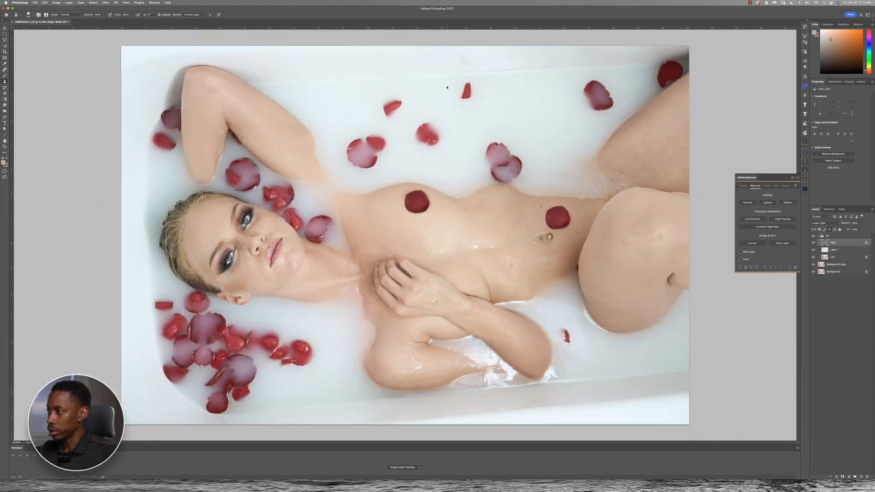
pyautogui.moveTo(476, 310); pyautogui.dragTo(493, 316)
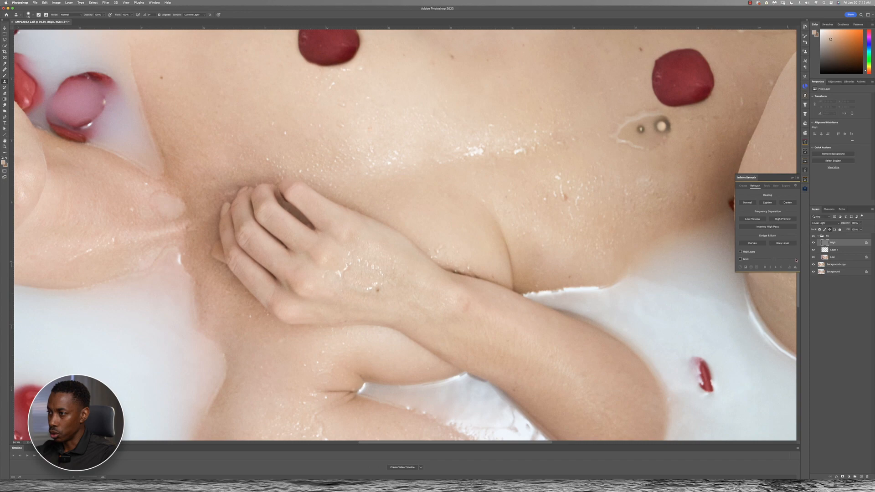
pyautogui.moveTo(475, 317); pyautogui.dragTo(462, 319)
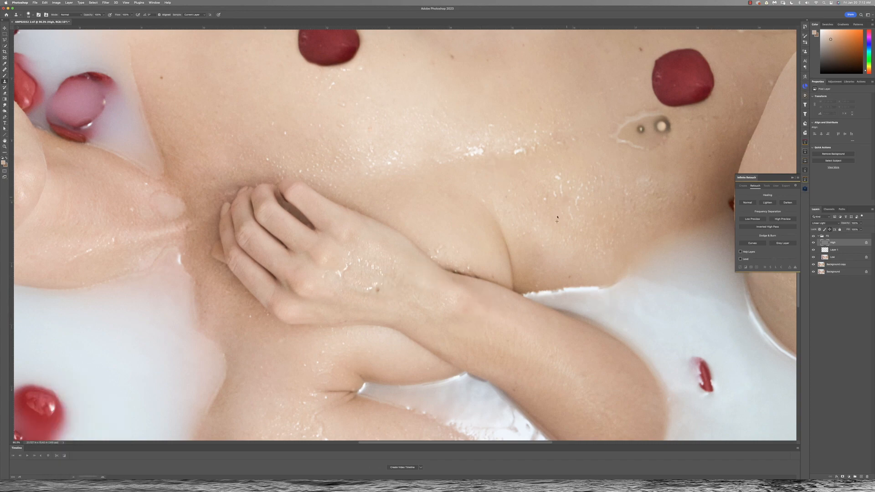
pyautogui.hscroll(-10, 567, 199)
pyautogui.scroll(2, 567, 199)
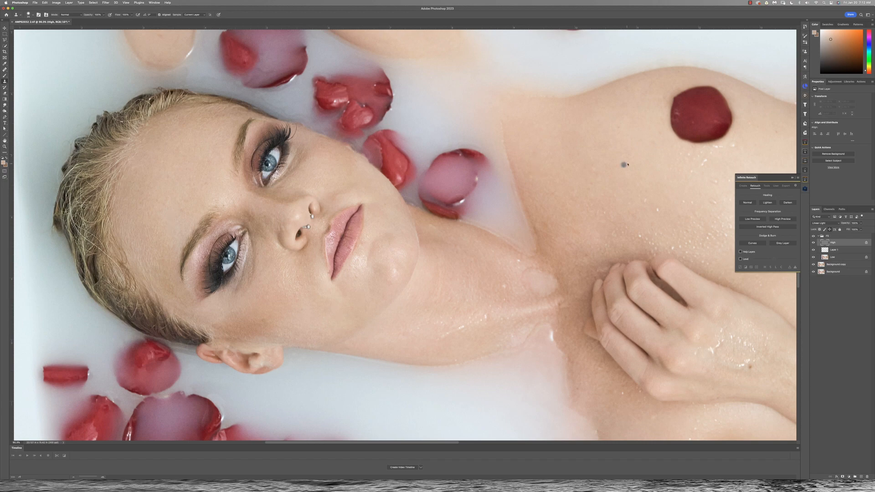
pyautogui.hscroll(10, 536, 156)
pyautogui.scroll(-2, 535, 156)
pyautogui.scroll(-1, 692, 185)
pyautogui.hscroll(8, 692, 185)
pyautogui.scroll(2, 692, 184)
pyautogui.moveTo(557, 217); pyautogui.dragTo(566, 217)
# Step: Clone skin texture beneath the eye and fade the last Clone Stamp stroke to a lower opacity in Normal mode
pyautogui.hscroll(-10, 460, 235)
pyautogui.scroll(5, 286, 321)
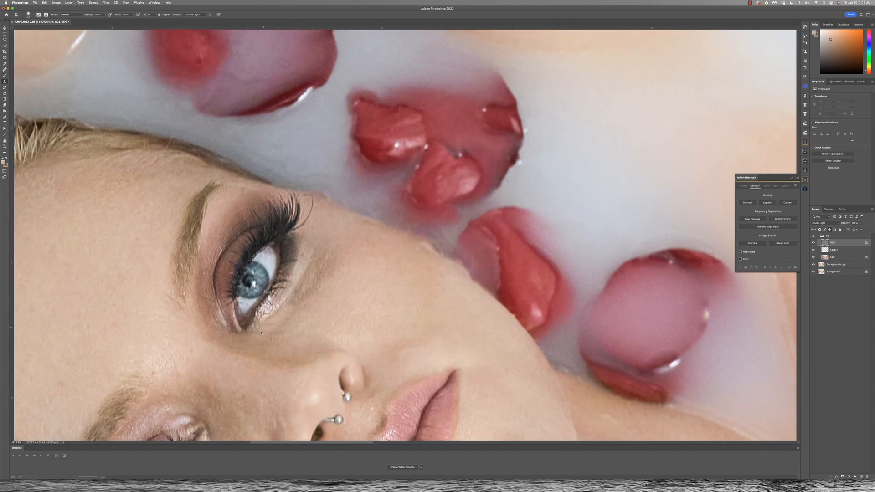
pyautogui.click(47, 3)
pyautogui.click(46, 18)
pyautogui.click(46, 3)
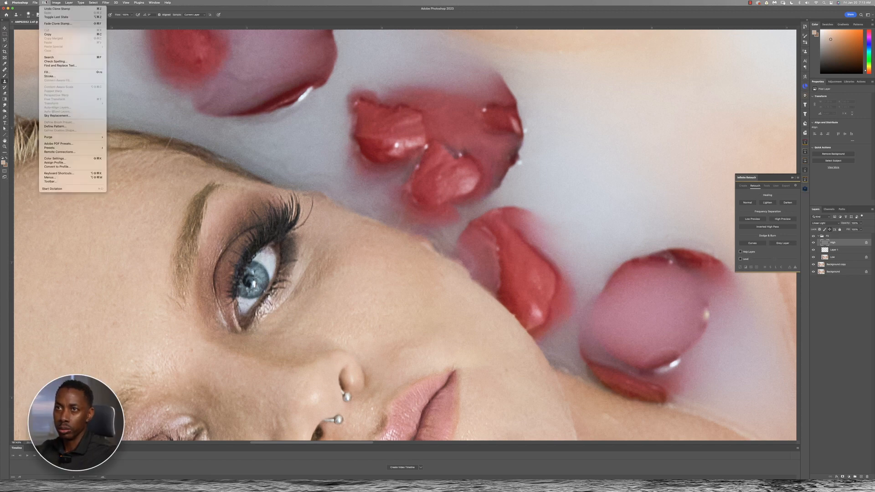
pyautogui.click(56, 24)
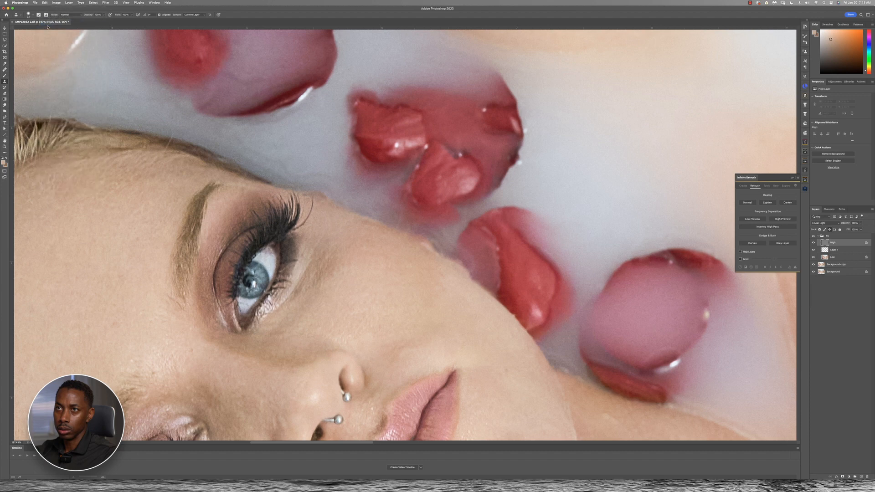
pyautogui.moveTo(420, 142); pyautogui.dragTo(417, 141)
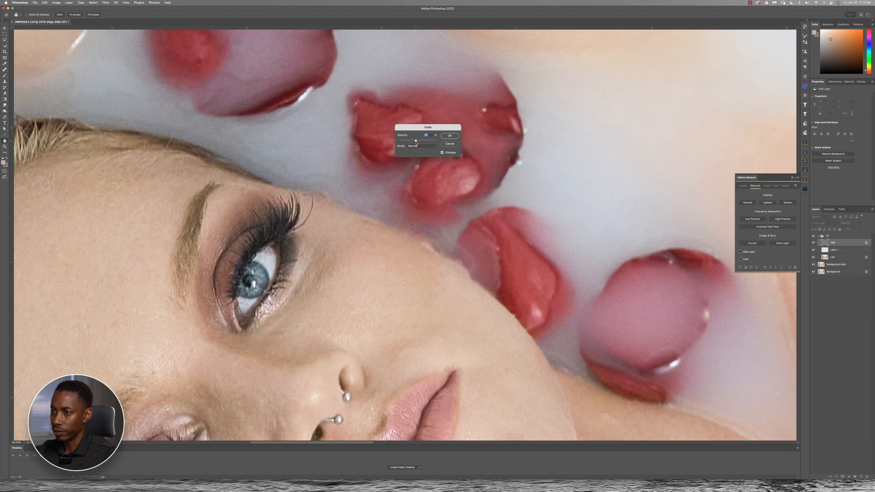
pyautogui.click(447, 136)
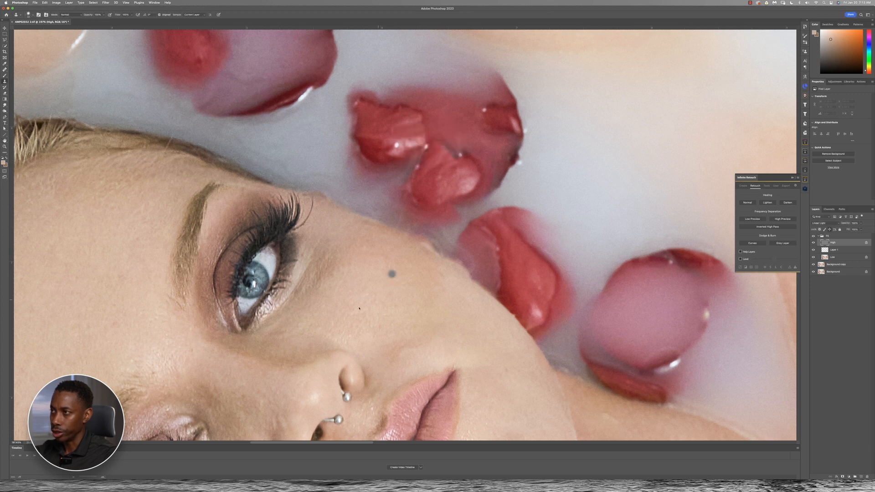
# Step: Clone clean texture over the remaining small blemishes on the forehead, cheek, chin and neck
pyautogui.scroll(-5, 359, 308)
pyautogui.hscroll(-3, 360, 309)
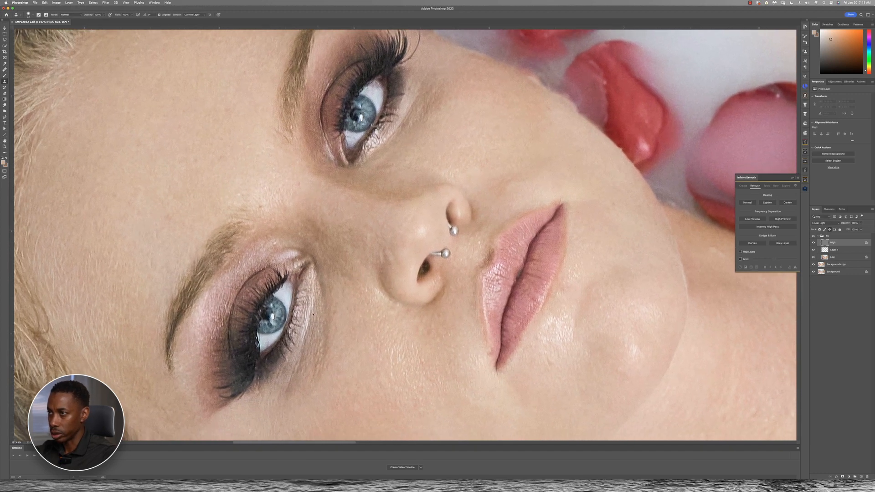
pyautogui.scroll(-5, 313, 314)
pyautogui.hscroll(5, 313, 314)
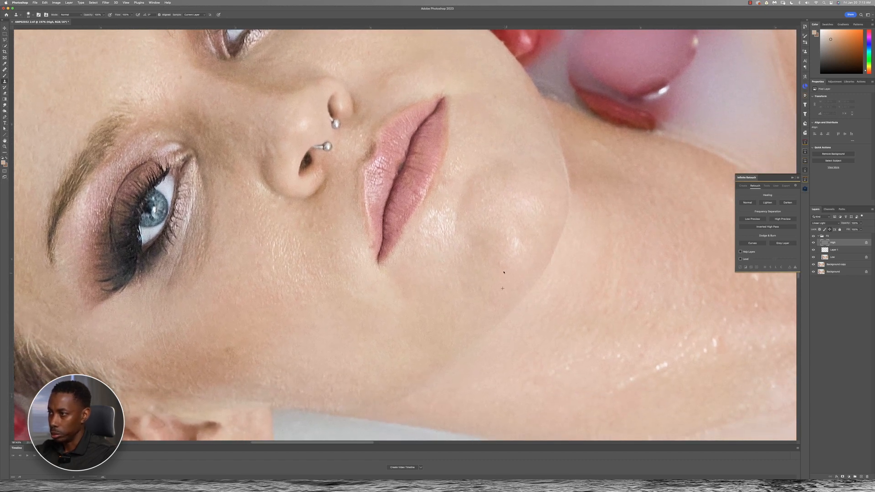
pyautogui.press('h')
pyautogui.moveTo(312, 223); pyautogui.dragTo(620, 151)
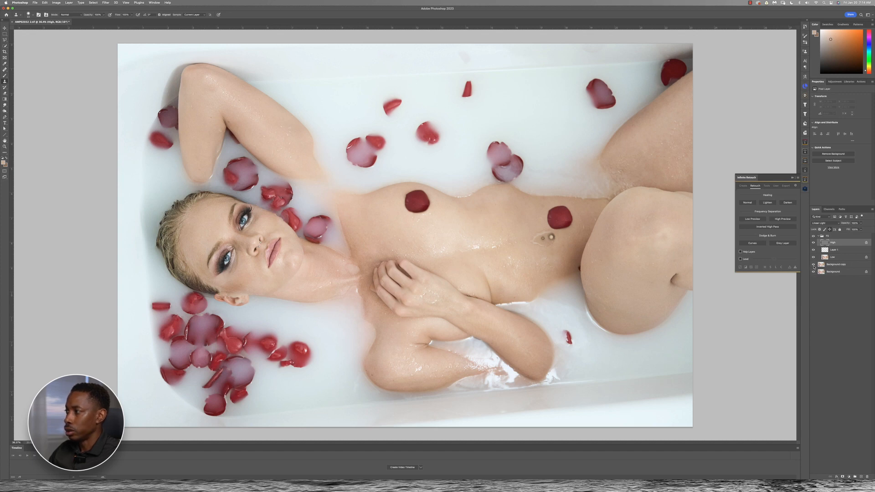
# Step: Compare the retouched image with its earlier state by repeatedly showing only the Background copy layer and restoring all layers
pyautogui.keyDown('alt'); pyautogui.click(814, 265); pyautogui.keyUp('alt')
pyautogui.keyDown('alt'); pyautogui.click(814, 266); pyautogui.keyUp('alt')
pyautogui.keyDown('alt'); pyautogui.click(814, 267); pyautogui.keyUp('alt')
pyautogui.keyDown('alt'); pyautogui.click(813, 266); pyautogui.keyUp('alt')
pyautogui.keyDown('alt'); pyautogui.click(814, 266); pyautogui.keyUp('alt')
pyautogui.keyDown('alt'); pyautogui.click(814, 267); pyautogui.keyUp('alt')
pyautogui.keyDown('alt'); pyautogui.click(814, 267); pyautogui.keyUp('alt')
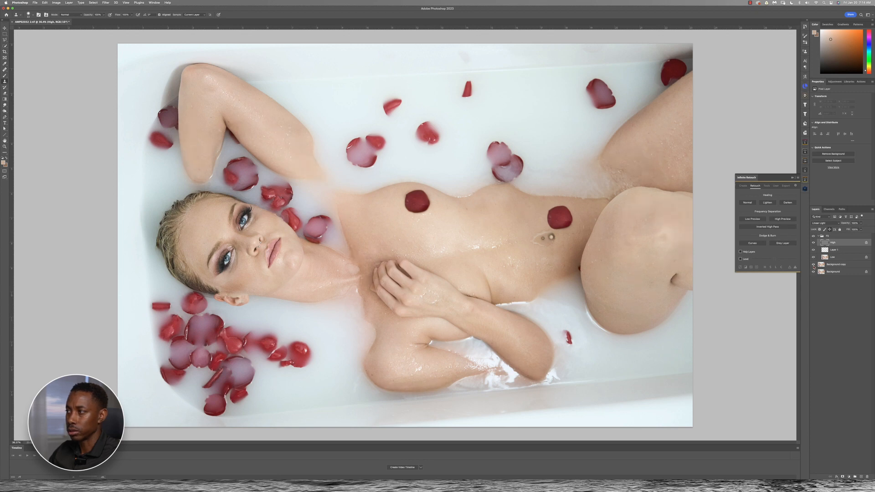
# Step: Select the Low frequency layer and switch to the Mixer Brush tool for smoothing skin tones
pyautogui.scroll(2, 341, 270)
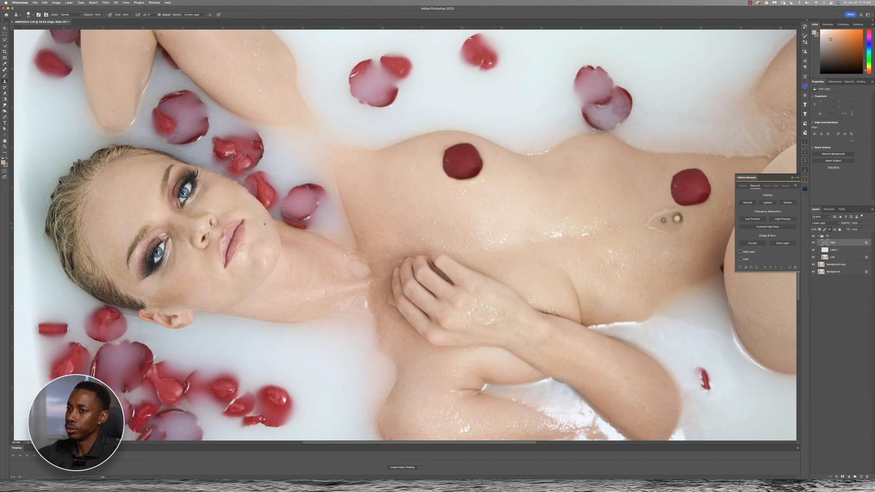
pyautogui.scroll(2, 378, 226)
pyautogui.scroll(-2, 378, 228)
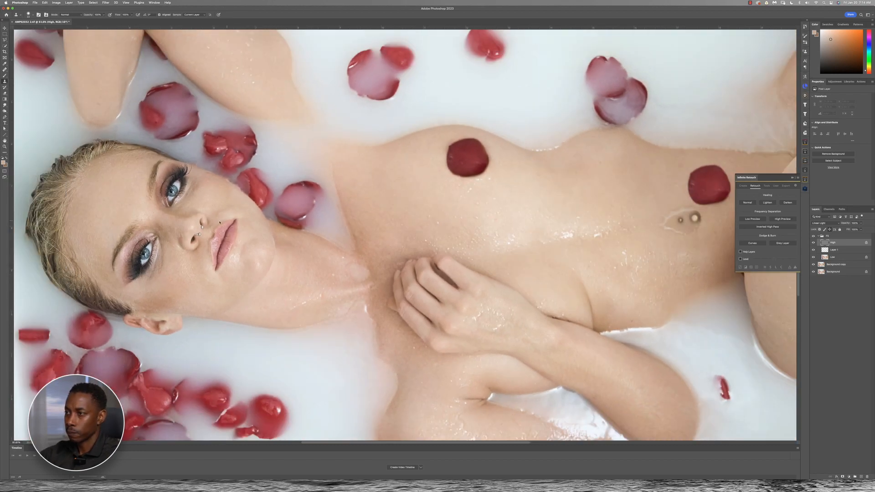
pyautogui.hscroll(-3, 378, 228)
pyautogui.scroll(3, 292, 230)
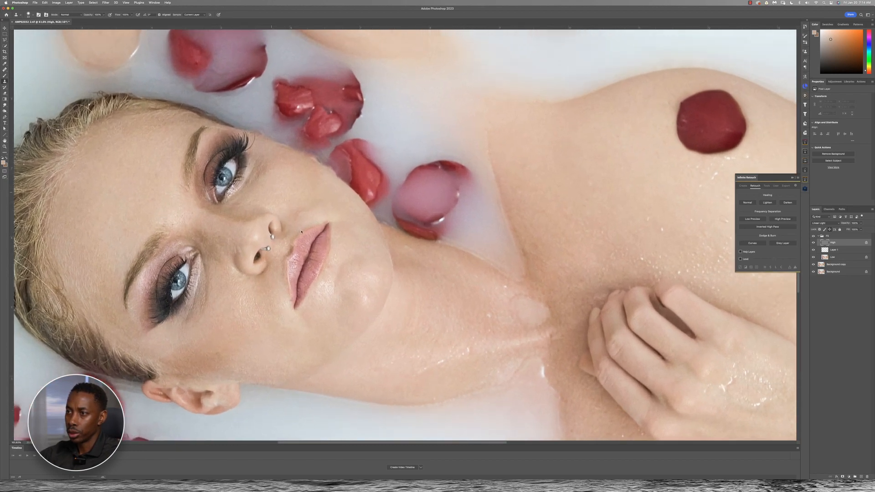
pyautogui.scroll(-4, 292, 230)
pyautogui.click(843, 257)
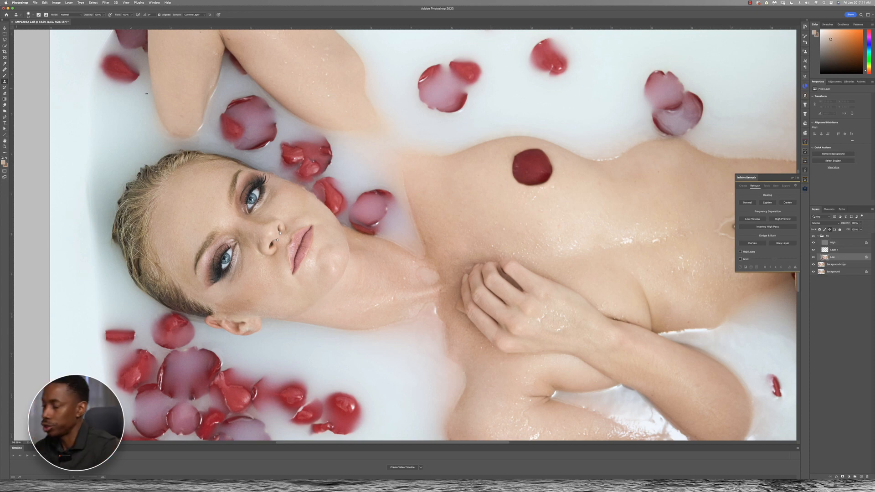
pyautogui.click(5, 87)
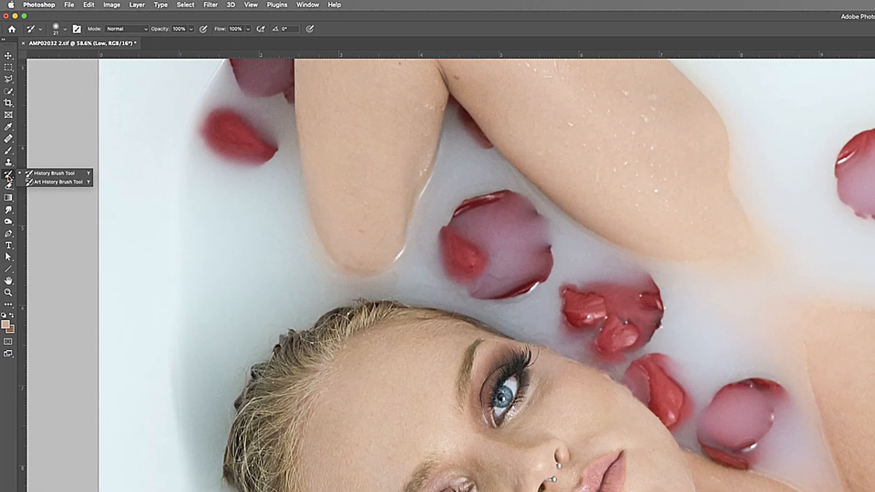
pyautogui.click(12, 151)
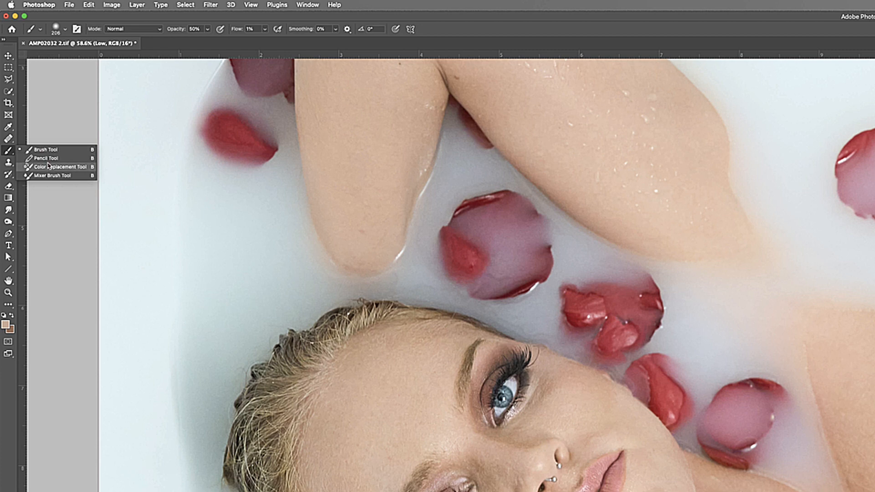
pyautogui.click(54, 176)
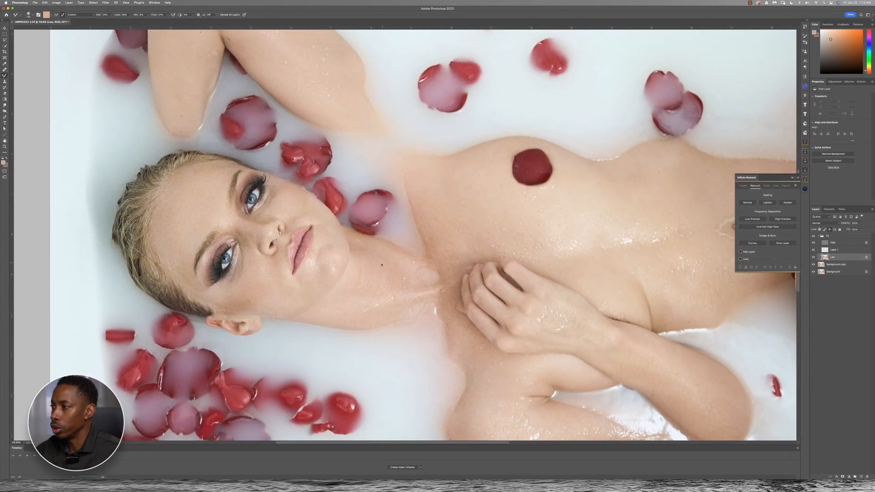
# Step: Blend the uneven tones between the outer eye, temple, cheek and jaw with the Mixer Brush on the Low layer
pyautogui.scroll(2, 371, 273)
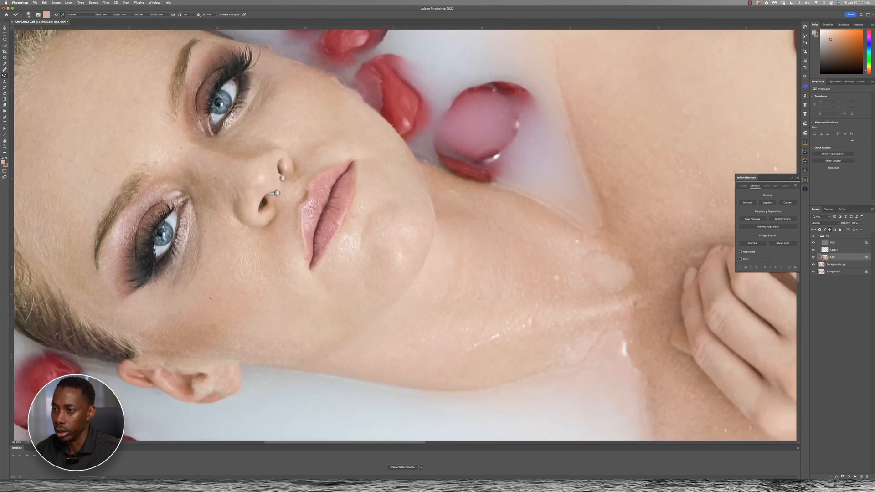
pyautogui.scroll(-2, 270, 269)
pyautogui.moveTo(271, 265); pyautogui.dragTo(260, 268)
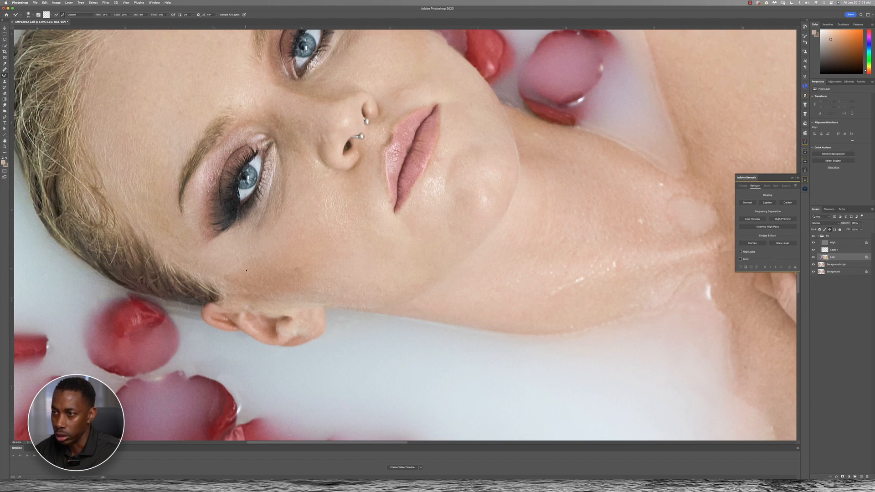
pyautogui.scroll(5, 263, 263)
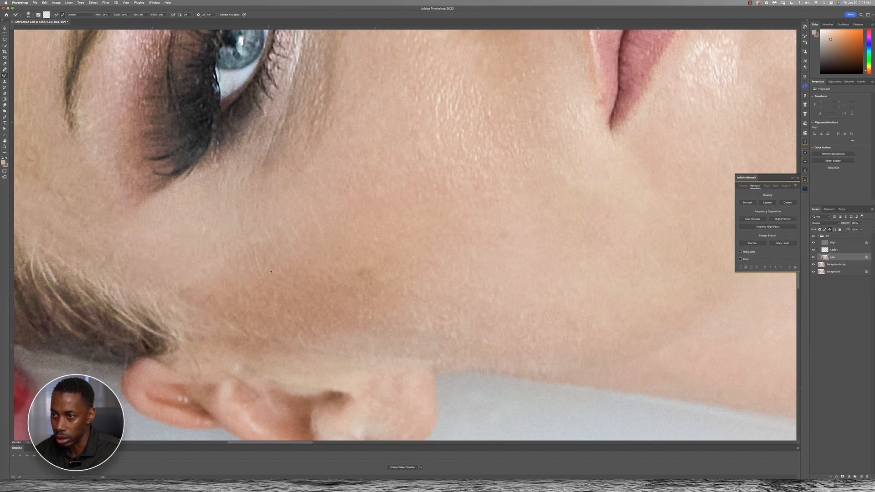
pyautogui.scroll(-5, 252, 272)
pyautogui.scroll(1, 252, 273)
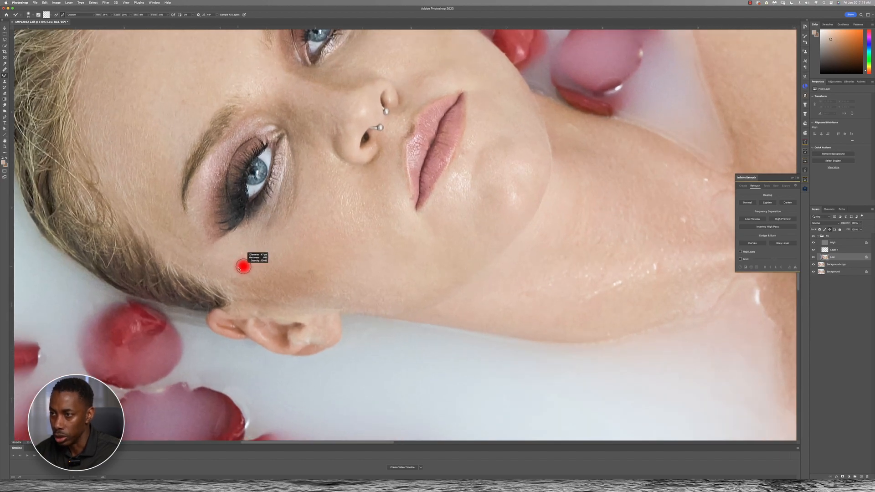
pyautogui.moveTo(234, 269); pyautogui.dragTo(240, 275)
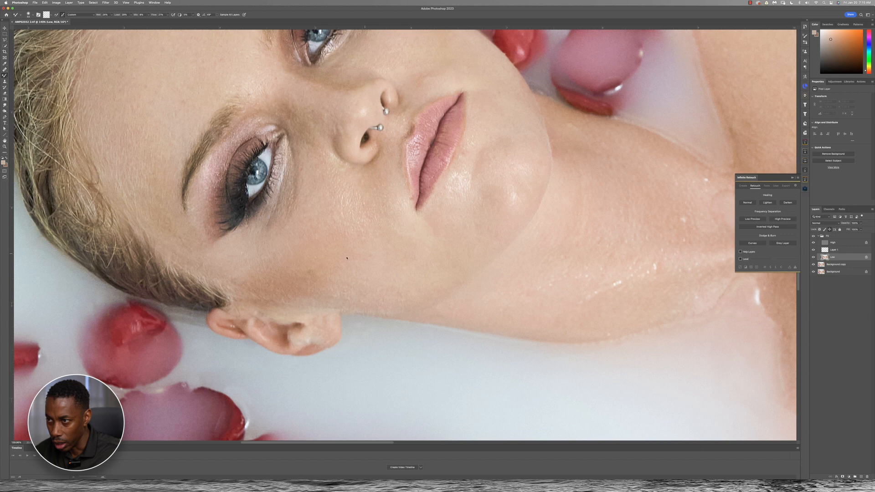
pyautogui.moveTo(241, 268); pyautogui.dragTo(234, 268)
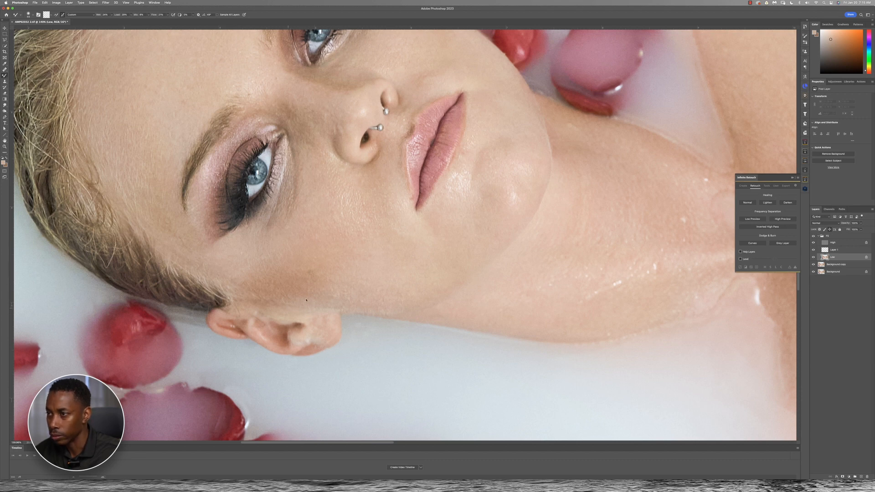
pyautogui.moveTo(368, 282); pyautogui.dragTo(371, 284)
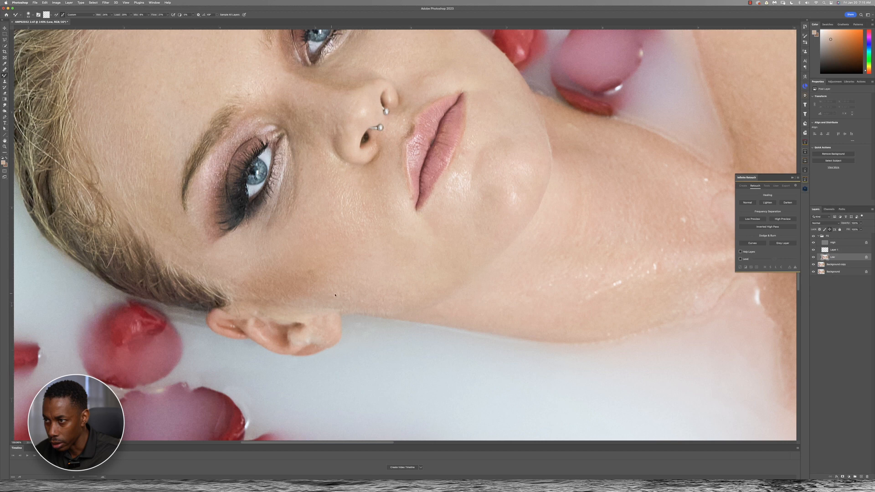
pyautogui.hscroll(5, 406, 265)
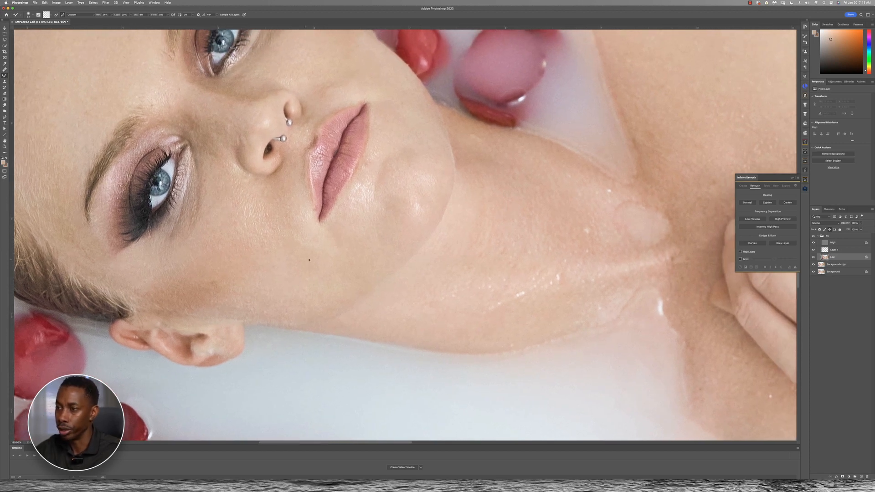
pyautogui.moveTo(313, 261); pyautogui.dragTo(297, 275)
# Step: Select Layer 1 and sample a skin tone from the neck for the Brush tool
pyautogui.click(835, 250)
pyautogui.press('b')
pyautogui.keyDown('alt'); pyautogui.click(552, 287); pyautogui.keyUp('alt')
# Step: Return to the Low layer and smooth the tonal transitions on the face with the Mixer Brush
pyautogui.click(834, 257)
pyautogui.hotkey('shift', 'b')
pyautogui.moveTo(222, 213); pyautogui.dragTo(414, 282)
pyautogui.moveTo(413, 370); pyautogui.dragTo(469, 316)
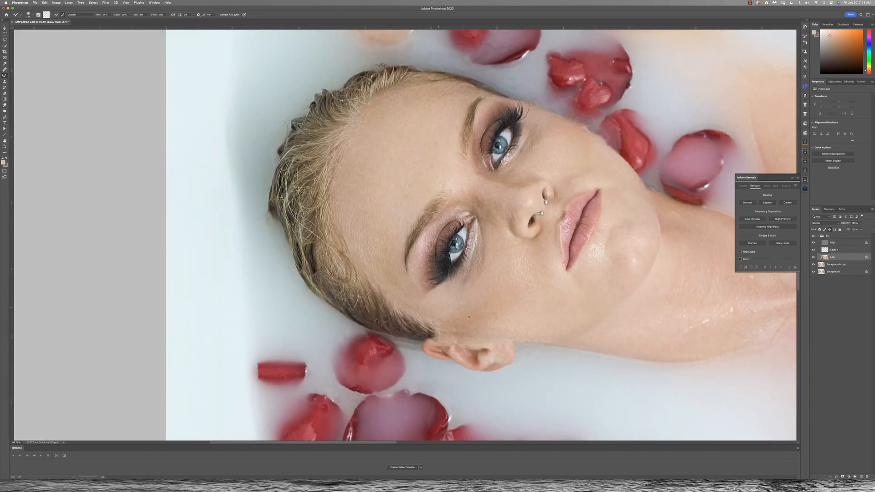
# Step: Clone clean texture over the small spot below the outer corner of the eye on the High layer
pyautogui.scroll(5, 438, 287)
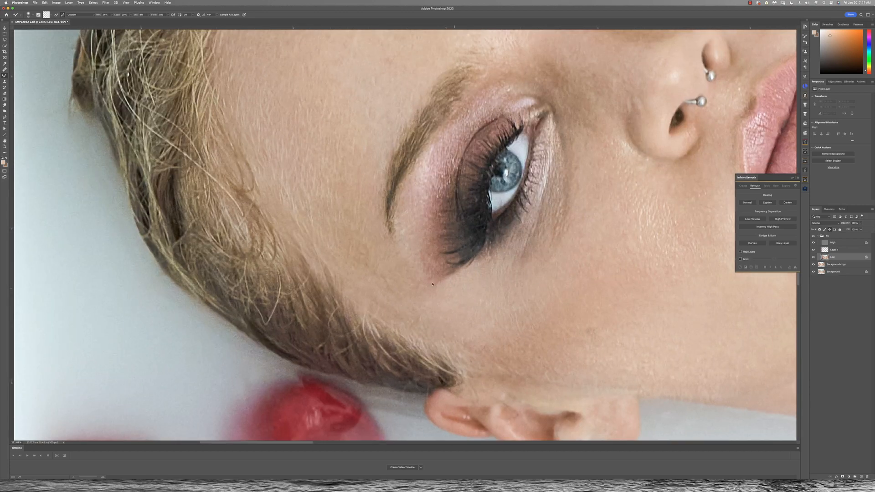
pyautogui.click(834, 242)
pyautogui.press('s')
pyautogui.moveTo(447, 297); pyautogui.dragTo(444, 297)
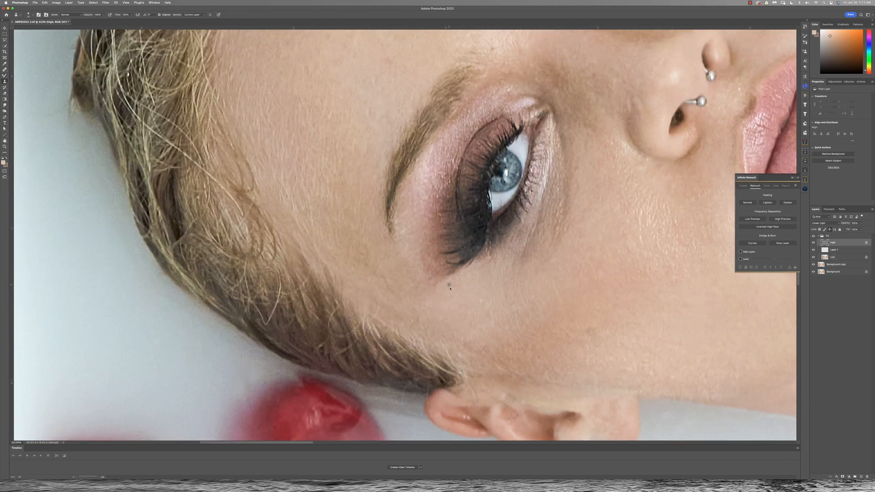
# Step: Clone clean skin texture over the remaining spots on the cheek and beside the mouth
pyautogui.scroll(-5, 449, 285)
pyautogui.moveTo(711, 273); pyautogui.dragTo(426, 294)
pyautogui.moveTo(248, 213); pyautogui.dragTo(365, 287)
pyautogui.scroll(5, 365, 287)
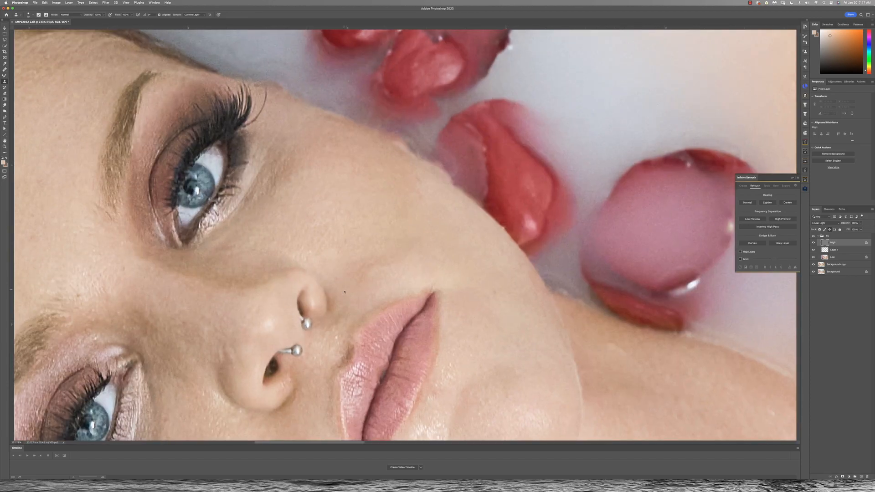
pyautogui.scroll(2, 355, 289)
pyautogui.scroll(-4, 363, 291)
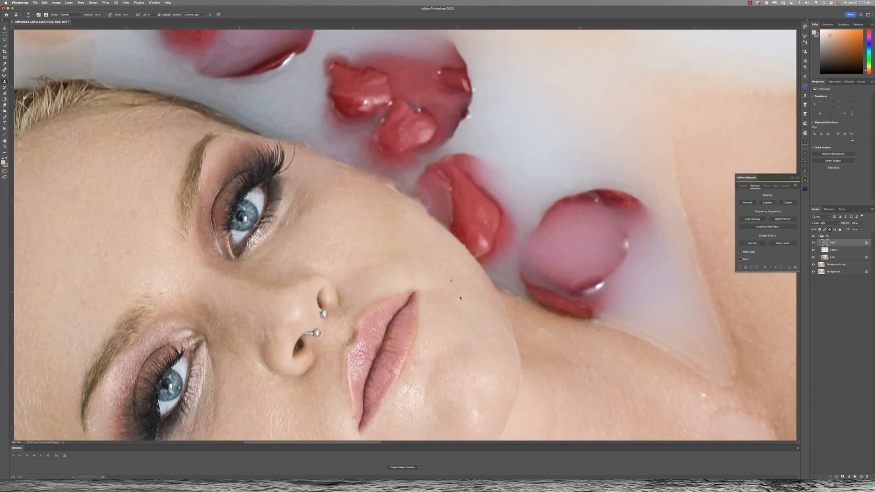
pyautogui.moveTo(396, 438); pyautogui.dragTo(350, 277)
# Step: Blend the skin tones of the neck, chest and torso with the Mixer Brush on the Low layer
pyautogui.scroll(-5, 352, 284)
pyautogui.click(833, 257)
pyautogui.press('b')
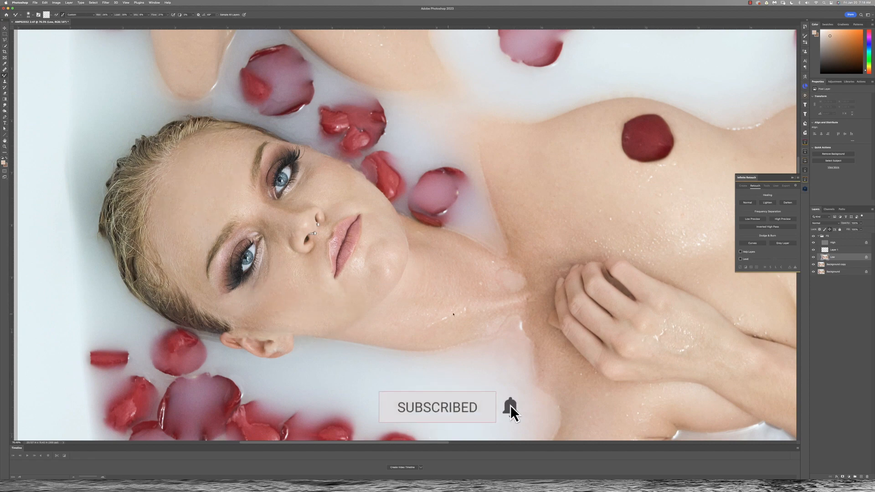
pyautogui.moveTo(598, 225)
pyautogui.mouseDown()
pyautogui.moveTo(466, 298)
pyautogui.moveTo(508, 299)
pyautogui.mouseUp()
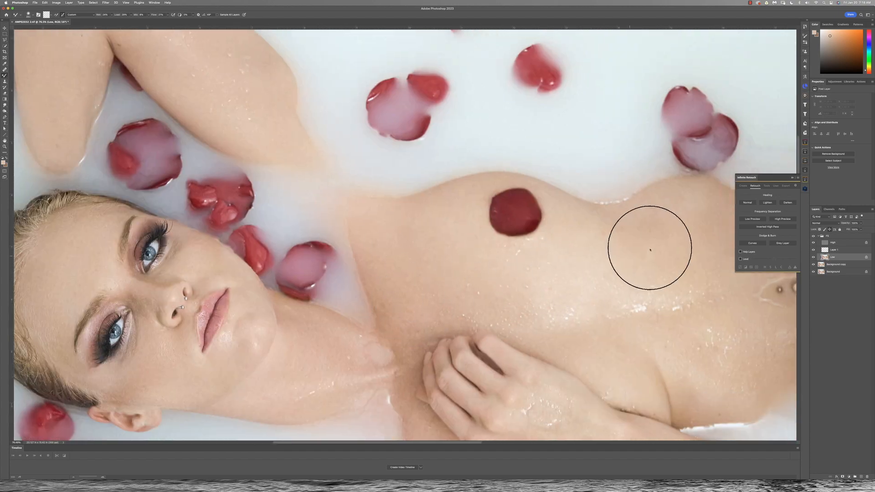
pyautogui.moveTo(655, 245); pyautogui.dragTo(565, 208)
pyautogui.moveTo(620, 223); pyautogui.dragTo(521, 210)
pyautogui.moveTo(514, 315); pyautogui.dragTo(497, 206)
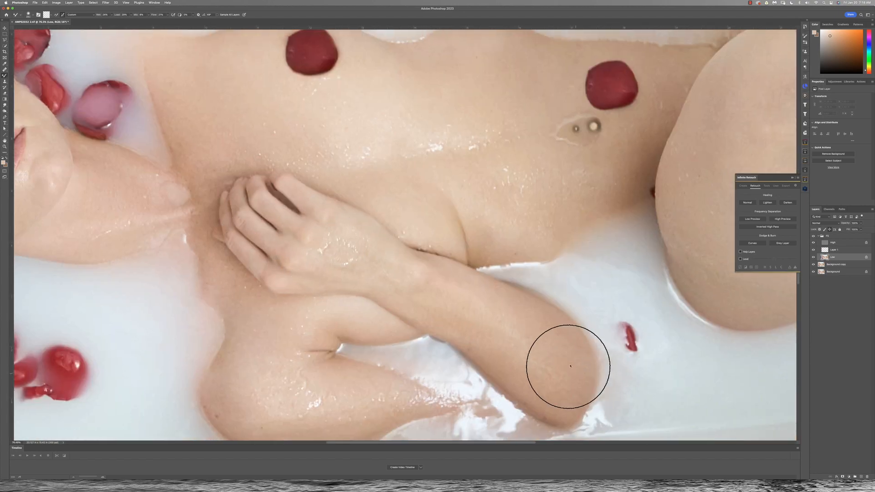
# Step: Blend the skin tones along the folded forearm, elbow and upper arm with the Mixer Brush
pyautogui.moveTo(576, 373); pyautogui.dragTo(662, 307)
pyautogui.moveTo(522, 290)
pyautogui.mouseDown()
pyautogui.moveTo(317, 323)
pyautogui.moveTo(159, 394)
pyautogui.mouseUp()
pyautogui.moveTo(501, 210)
pyautogui.mouseDown()
pyautogui.moveTo(488, 256)
pyautogui.moveTo(398, 422)
pyautogui.mouseUp()
pyautogui.scroll(-10, 293, 250)
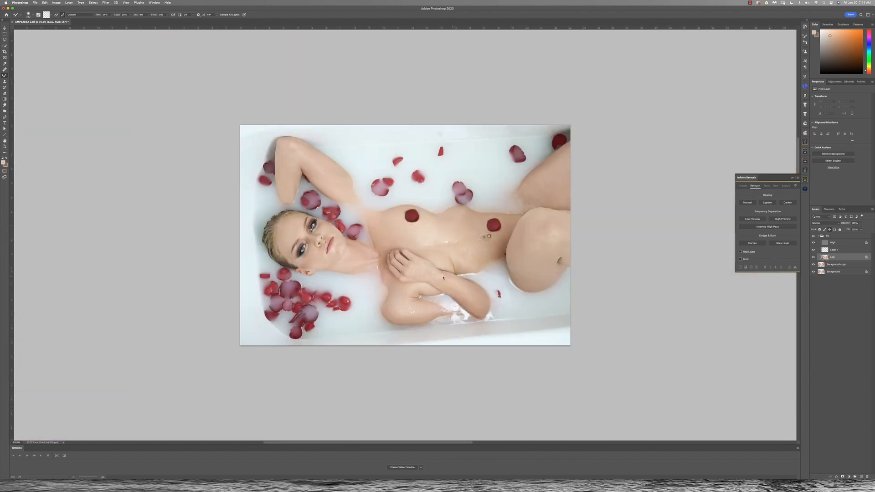
pyautogui.scroll(10, 296, 228)
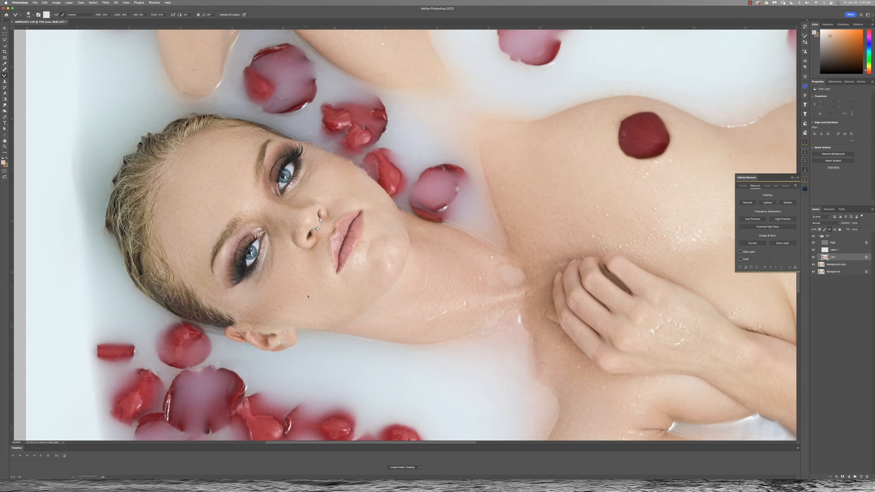
# Step: Blend the skin tones on the legs and the raised arm with the Mixer Brush
pyautogui.scroll(-4, 244, 308)
pyautogui.moveTo(641, 275); pyautogui.dragTo(376, 353)
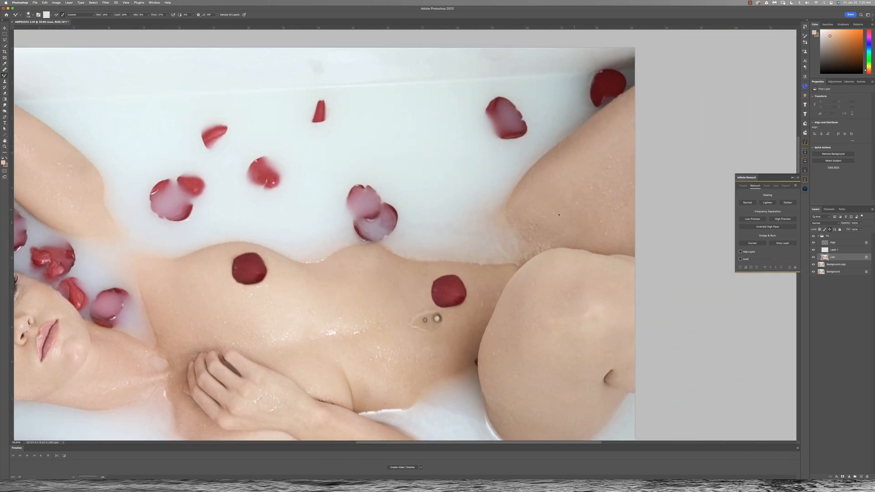
pyautogui.scroll(-2, 449, 293)
pyautogui.moveTo(450, 293); pyautogui.dragTo(522, 273)
pyautogui.moveTo(179, 153); pyautogui.dragTo(211, 169)
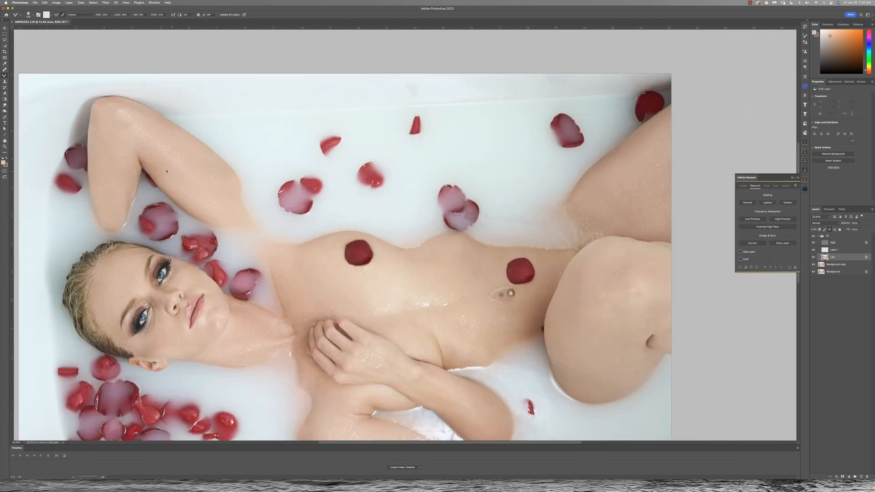
# Step: Merge the frequency separation group into a single layer
pyautogui.scroll(5, 419, 293)
pyautogui.scroll(-2, 419, 293)
pyautogui.scroll(1, 418, 292)
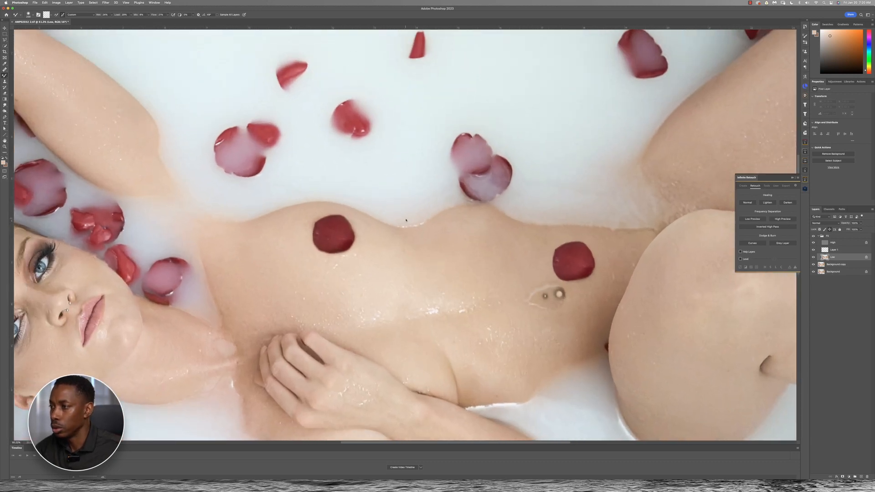
pyautogui.click(840, 237)
pyautogui.rightClick(840, 238)
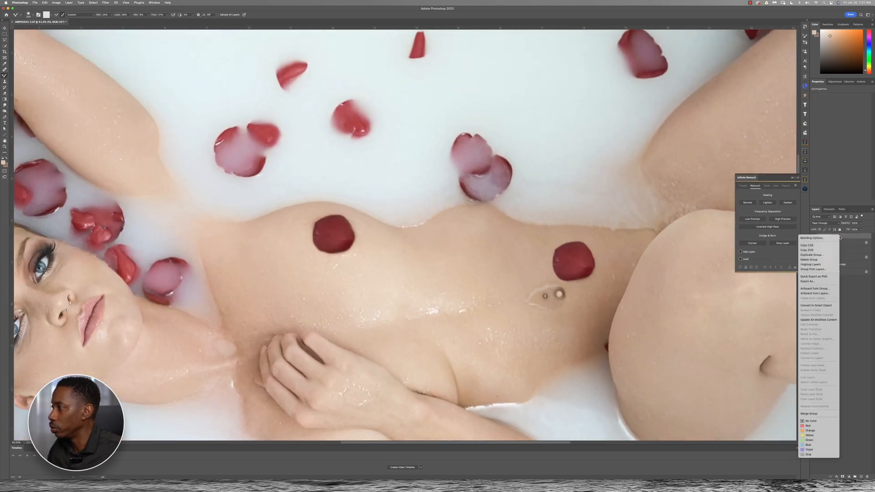
pyautogui.click(819, 414)
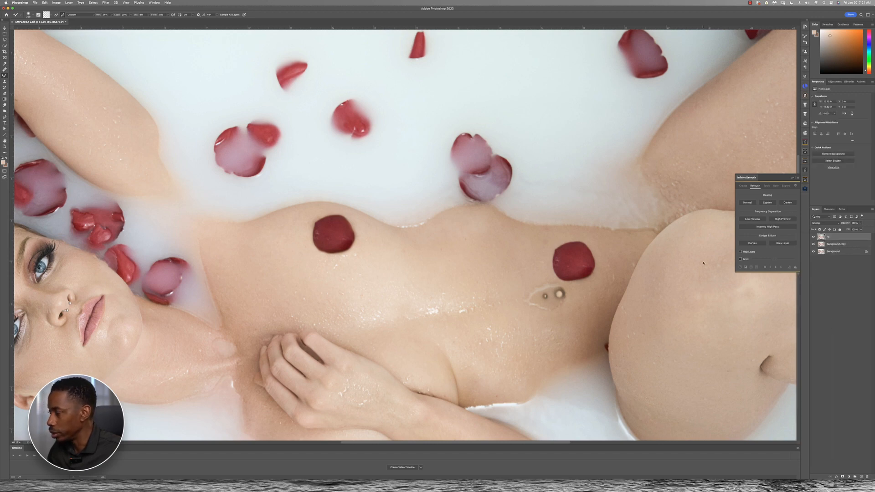
# Step: Add a new empty layer above the merged one and set the Clone Stamp to sample All Layers
pyautogui.click(862, 477)
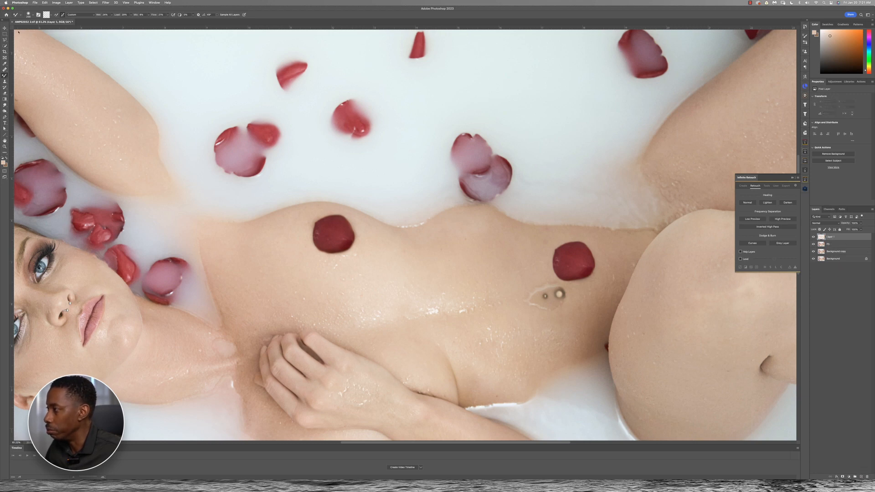
pyautogui.press('s')
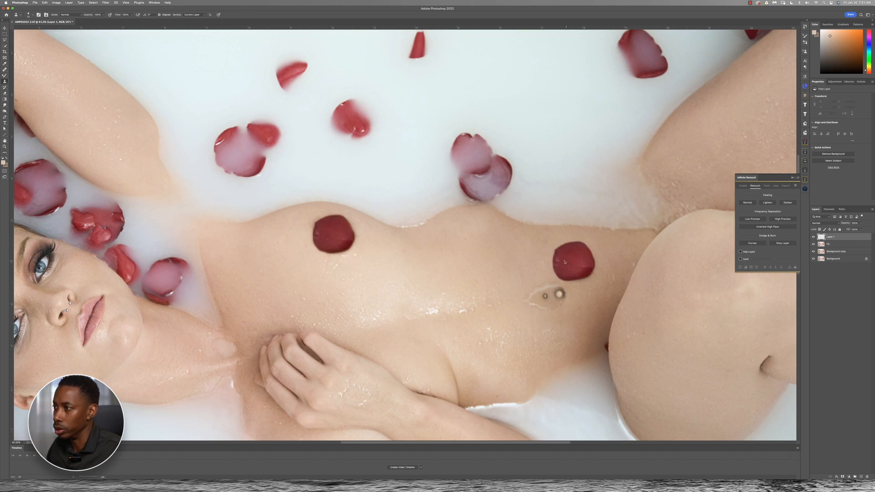
pyautogui.click(199, 17)
pyautogui.click(194, 25)
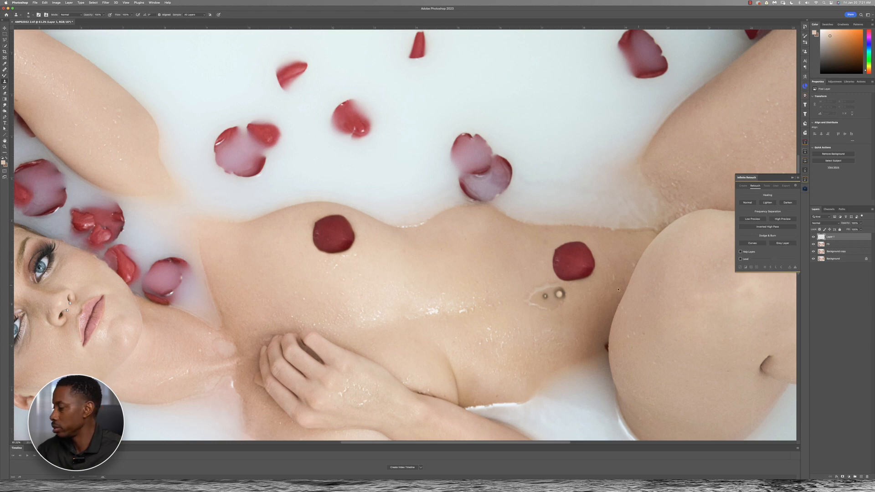
# Step: Try cloning skin over the red petal beside the navel on the new layer, and undo the stroke
pyautogui.moveTo(542, 255)
pyautogui.mouseDown()
pyautogui.moveTo(570, 246)
pyautogui.moveTo(558, 268)
pyautogui.moveTo(581, 274)
pyautogui.moveTo(591, 260)
pyautogui.moveTo(565, 261)
pyautogui.moveTo(580, 266)
pyautogui.mouseUp()
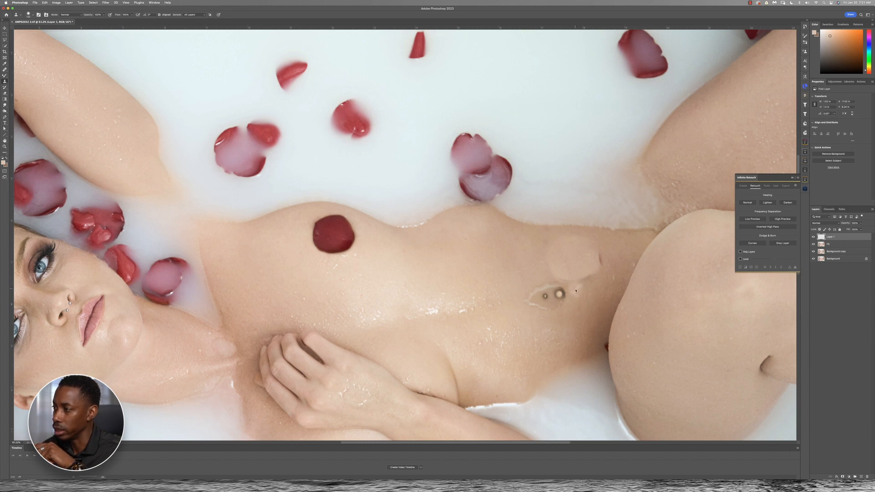
pyautogui.press('super+z')
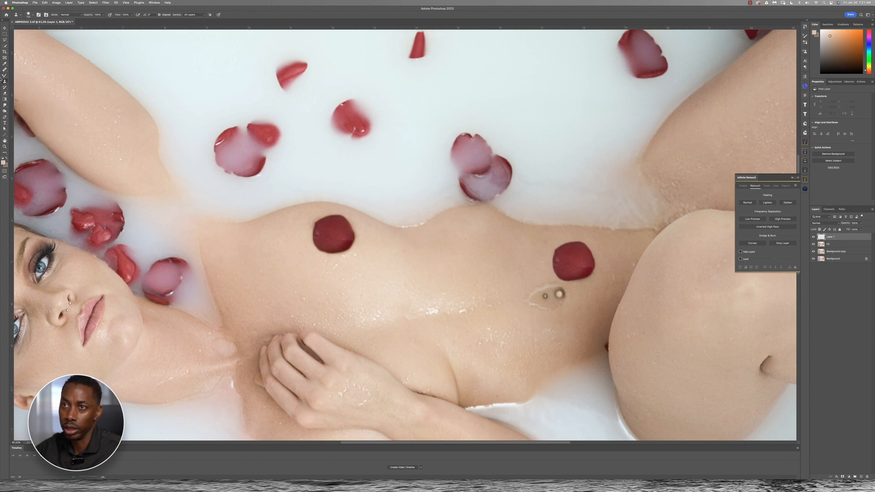
# Step: Remove the red petal beside the navel with the Healing Brush on the new layer, using clean skin on the abdomen as the source
pyautogui.click(5, 70)
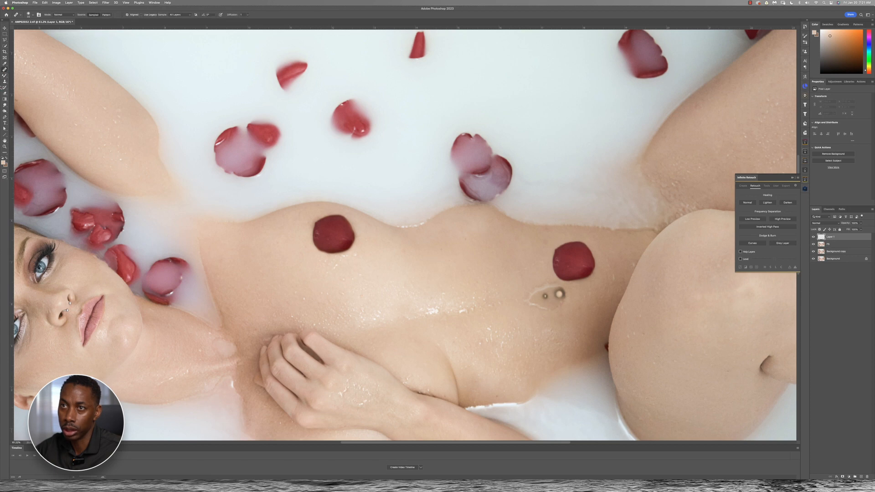
pyautogui.moveTo(578, 272); pyautogui.dragTo(586, 272)
pyautogui.moveTo(527, 261); pyautogui.dragTo(522, 262)
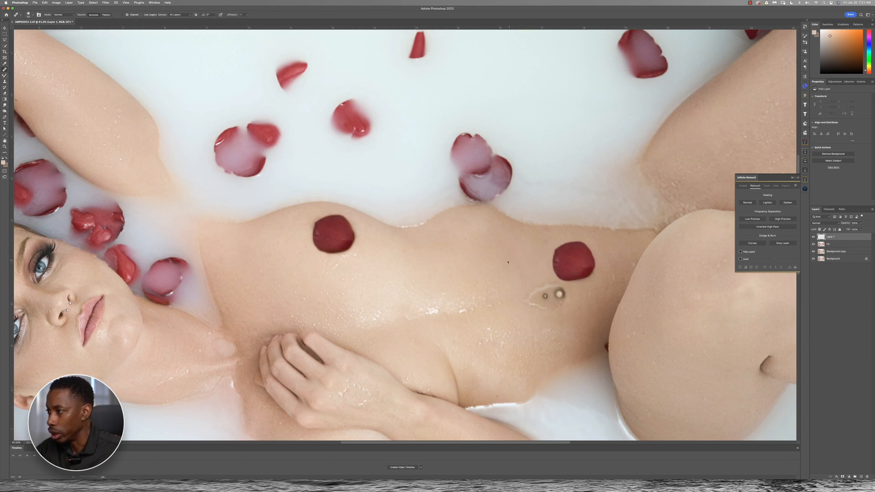
pyautogui.keyDown('alt'); pyautogui.click(518, 263); pyautogui.keyUp('alt')
pyautogui.moveTo(577, 250); pyautogui.dragTo(581, 249)
pyautogui.moveTo(581, 248)
pyautogui.mouseDown()
pyautogui.moveTo(562, 249)
pyautogui.moveTo(562, 269)
pyautogui.moveTo(588, 269)
pyautogui.moveTo(588, 254)
pyautogui.moveTo(568, 261)
pyautogui.moveTo(573, 279)
pyautogui.moveTo(591, 273)
pyautogui.moveTo(560, 277)
pyautogui.mouseUp()
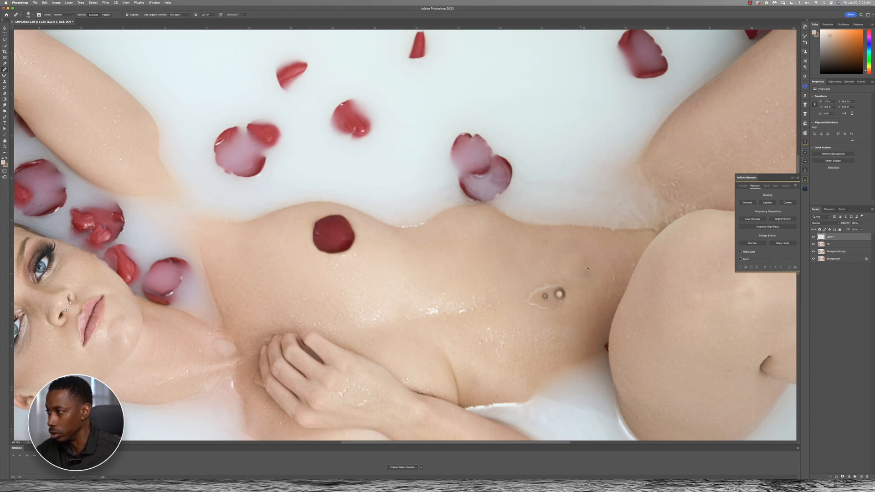
# Step: Touch up the healed skin above the navel with short strokes, resampling clean skin close by
pyautogui.press('super+0')
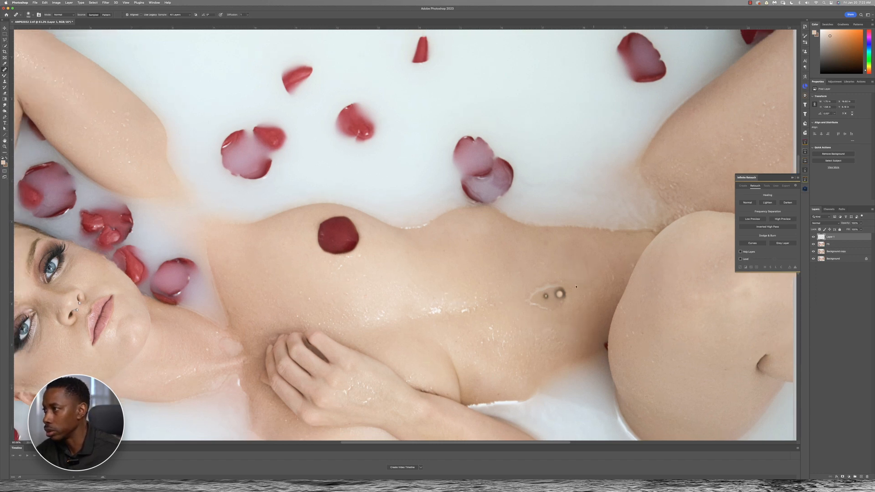
pyautogui.scroll(3, 569, 286)
pyautogui.moveTo(606, 253)
pyautogui.mouseDown()
pyautogui.moveTo(612, 258)
pyautogui.moveTo(589, 256)
pyautogui.mouseUp()
pyautogui.keyDown('alt'); pyautogui.click(610, 251); pyautogui.keyUp('alt')
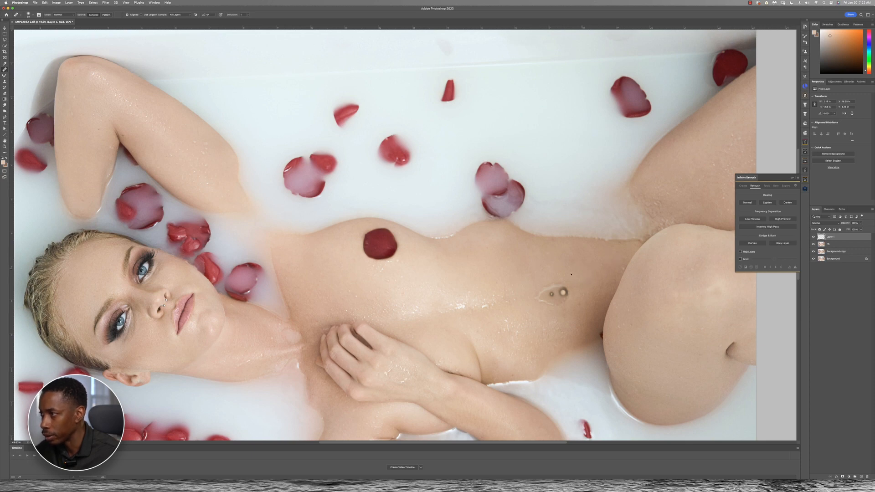
pyautogui.scroll(-5, 583, 271)
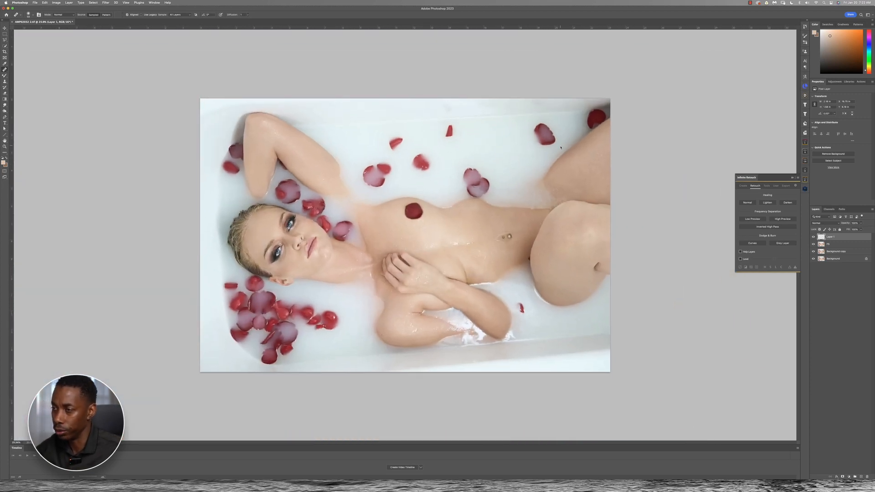
# Step: Rename the healing layer as Rose
pyautogui.doubleClick(831, 237)
pyautogui.write('Heal')
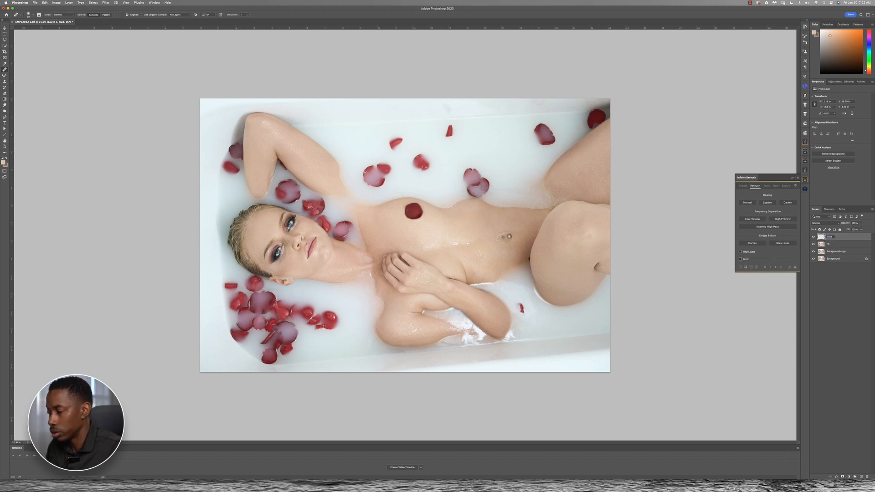
pyautogui.press('Return')
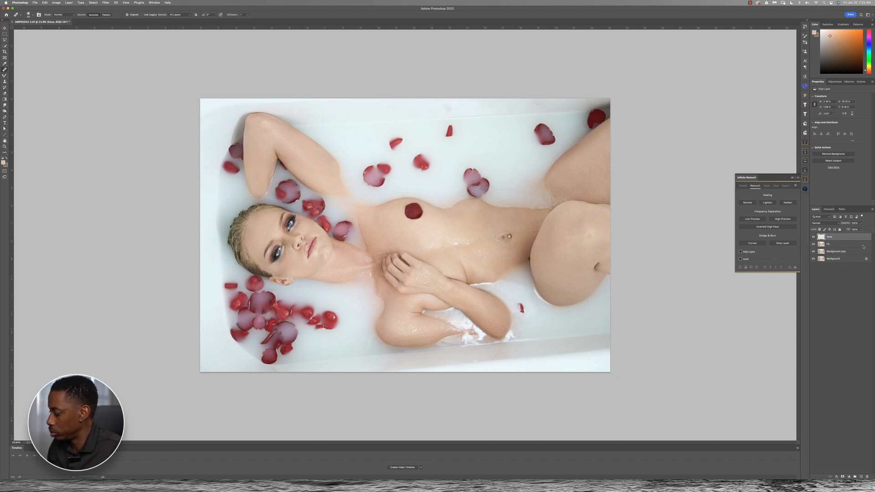
# Step: Create a Curves-based Dodge & Burn group above the Rose layer and switch to the regular Brush tool
pyautogui.click(752, 244)
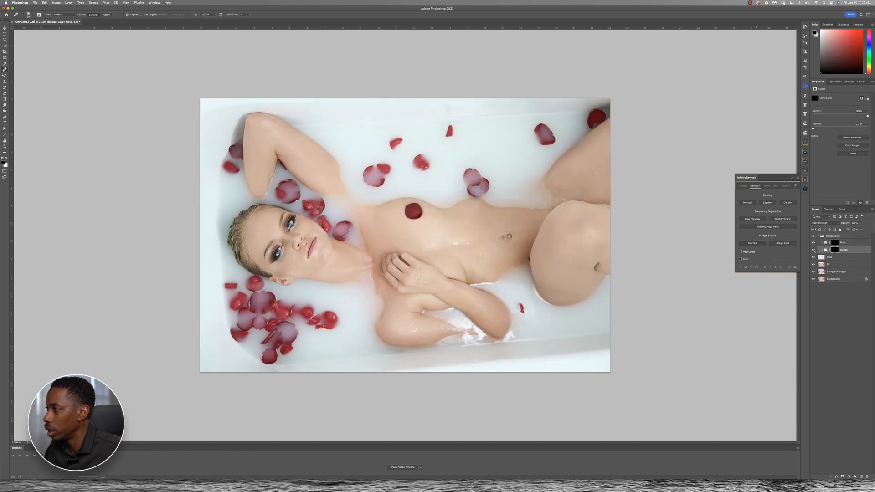
pyautogui.scroll(3, 379, 237)
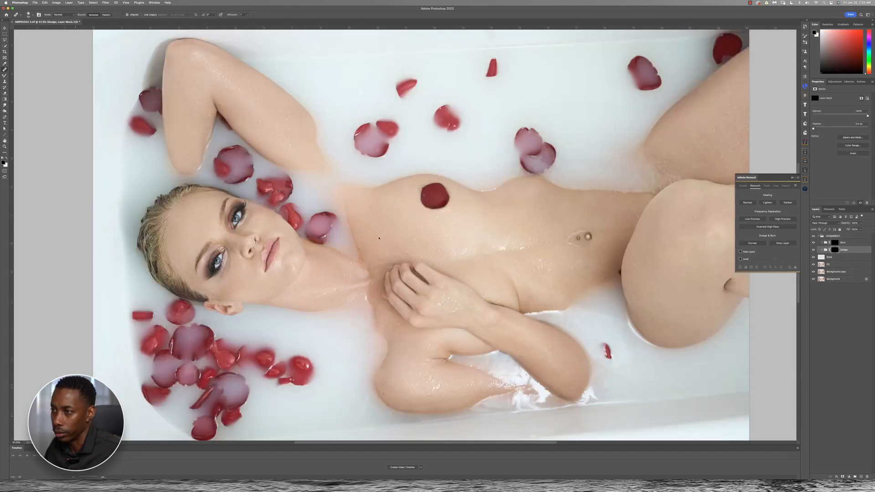
pyautogui.scroll(2, 379, 238)
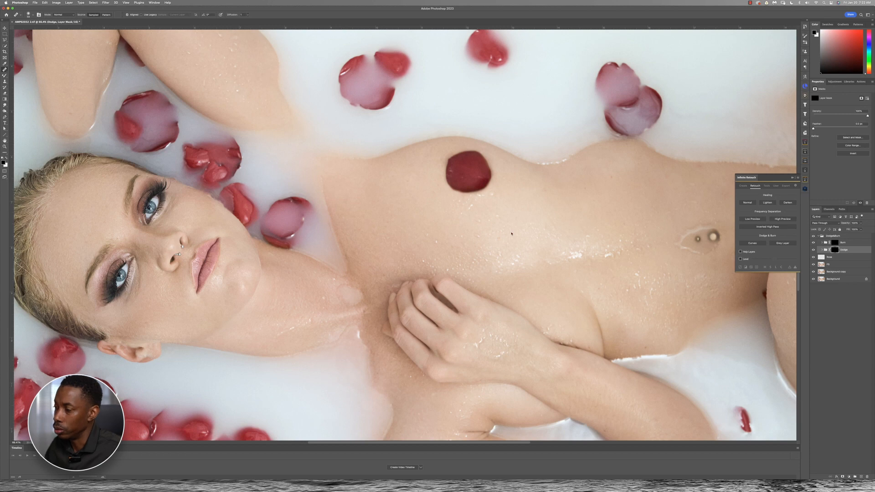
pyautogui.press('b')
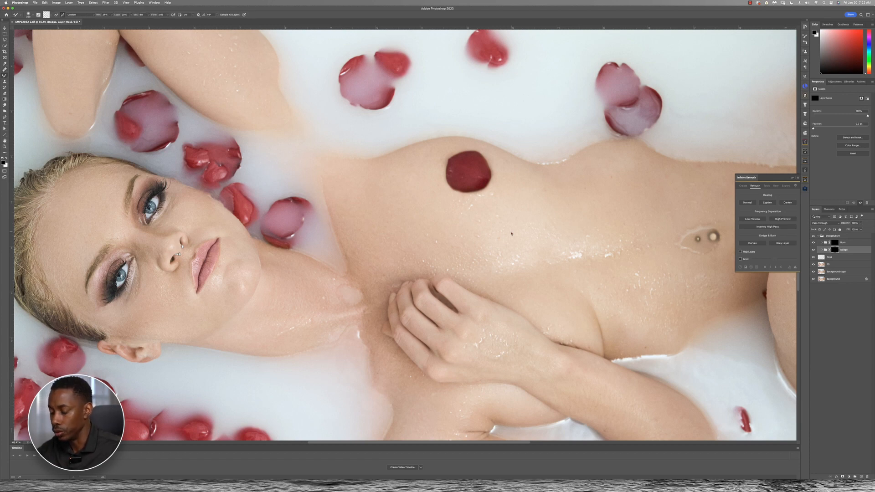
pyautogui.hotkey('shift', 'b')
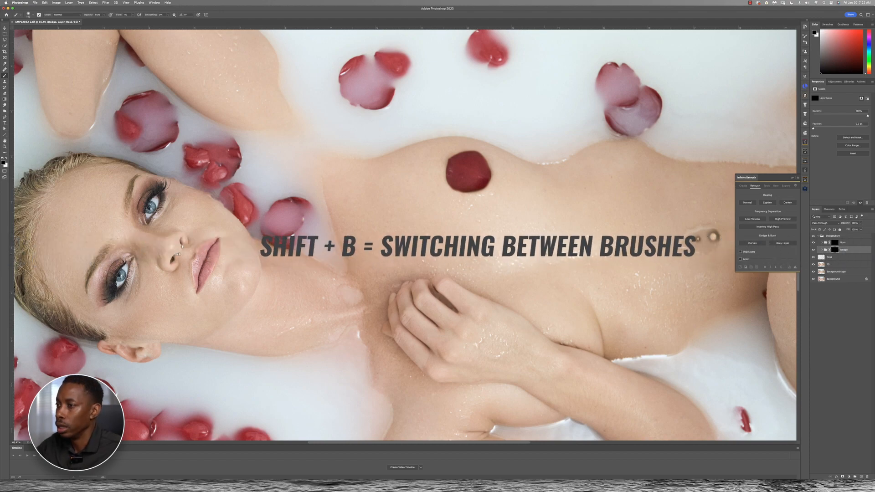
pyautogui.scroll(-5, 197, 262)
pyautogui.scroll(7, 197, 263)
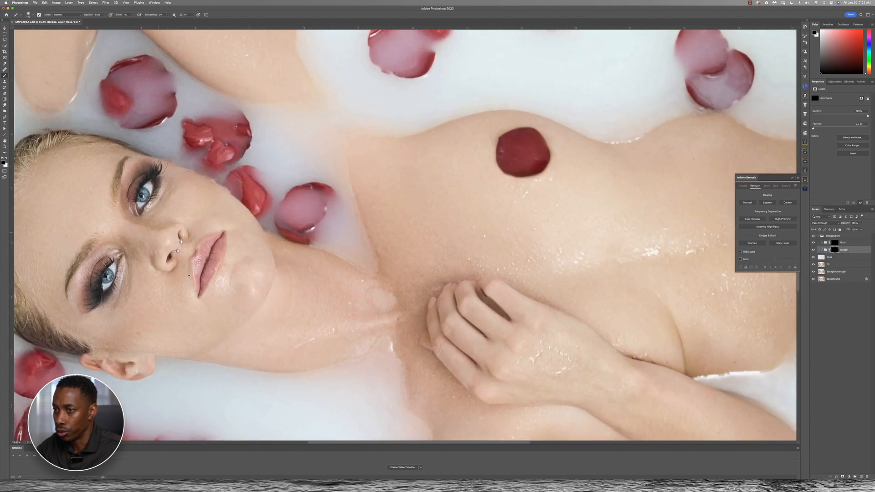
# Step: Add Help Layers with Level above the Dodge&Burn group and set their view to the black-and-white L mode
pyautogui.click(839, 237)
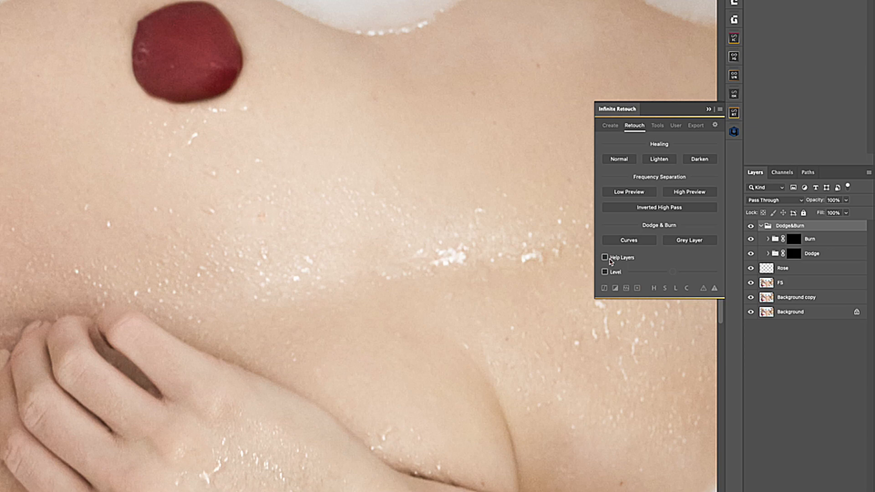
pyautogui.click(610, 261)
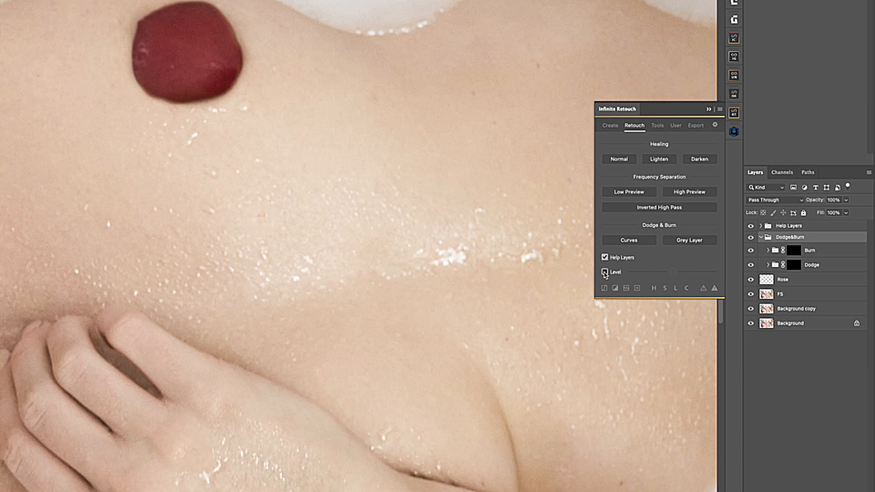
pyautogui.click(605, 273)
pyautogui.click(605, 289)
pyautogui.click(677, 290)
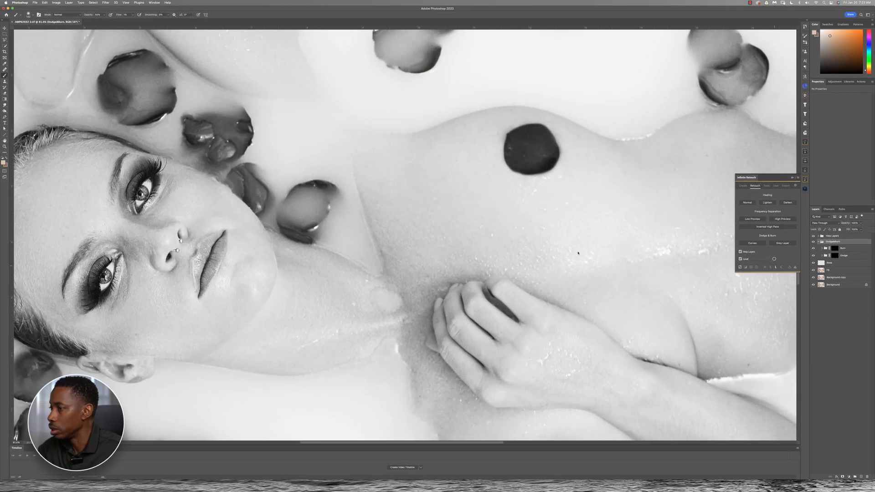
# Step: Lower the Level amount of the Help Layers slightly to darken the black-and-white preview
pyautogui.scroll(-5, 518, 233)
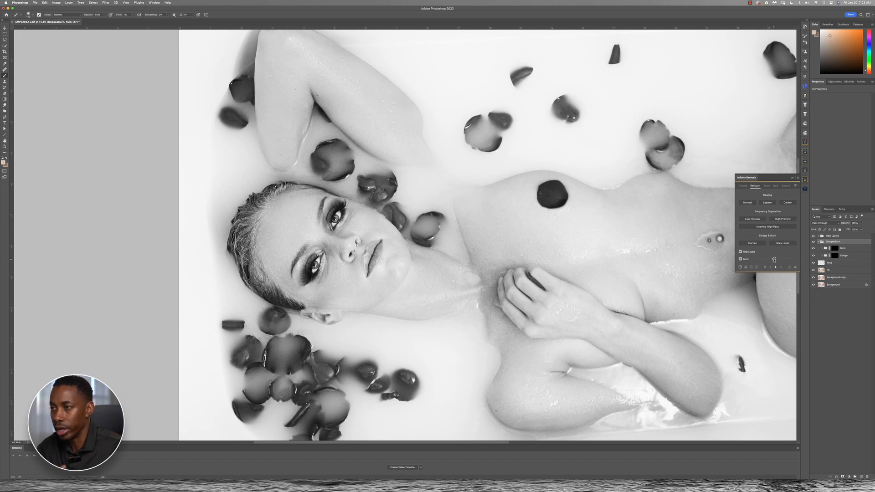
pyautogui.moveTo(774, 259); pyautogui.dragTo(769, 259)
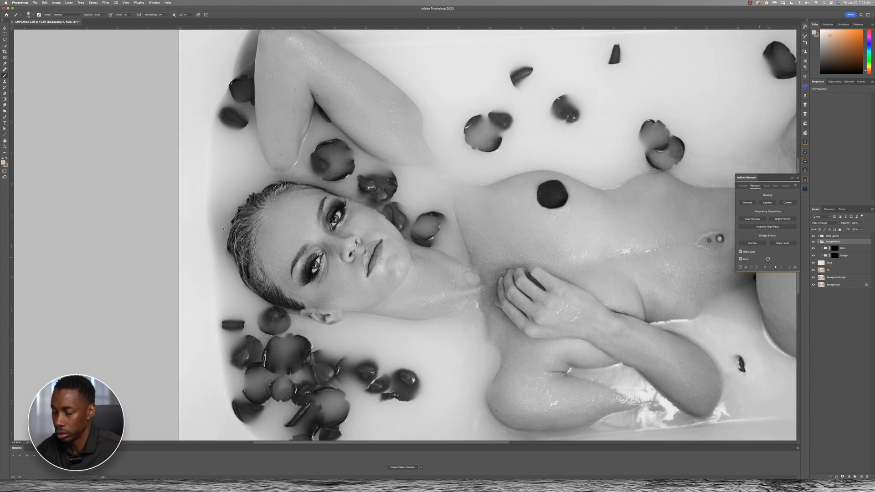
pyautogui.scroll(8, 326, 229)
pyautogui.scroll(-4, 326, 229)
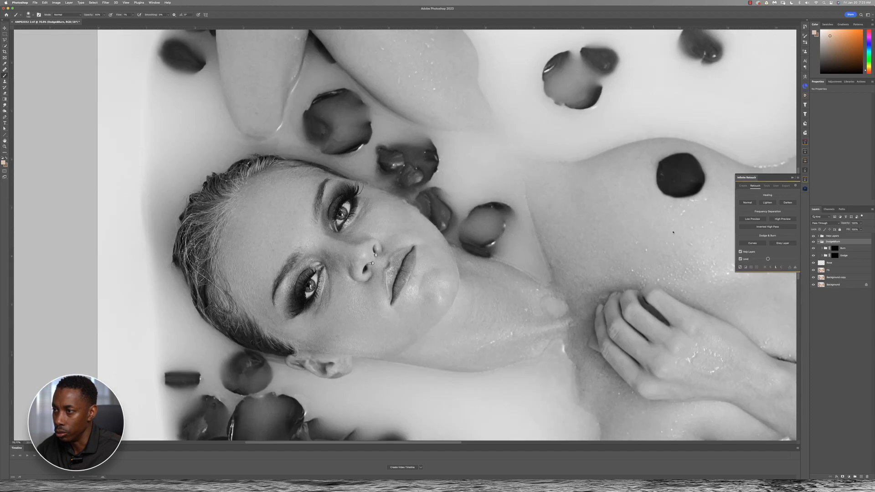
# Step: Lighten the shadow beside the nose by painting white on the Dodge mask with a soft brush at 50% opacity and 1% flow
pyautogui.click(849, 256)
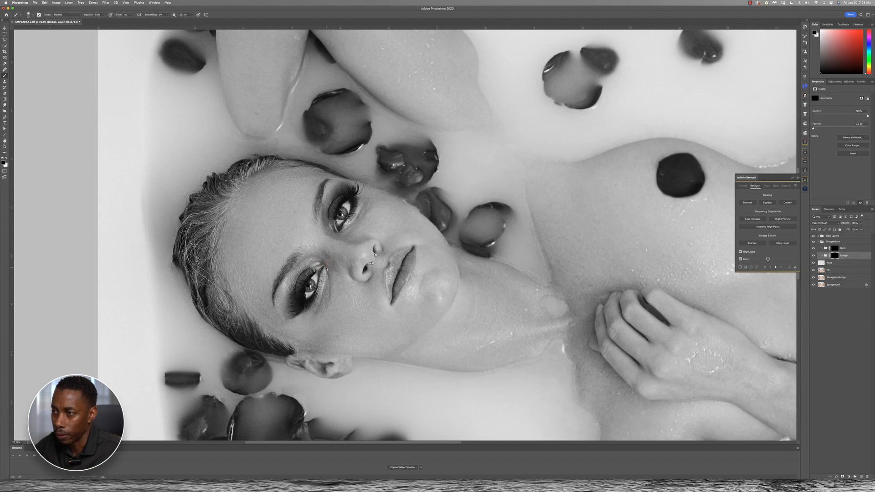
pyautogui.scroll(2, 334, 268)
pyautogui.scroll(2, 333, 268)
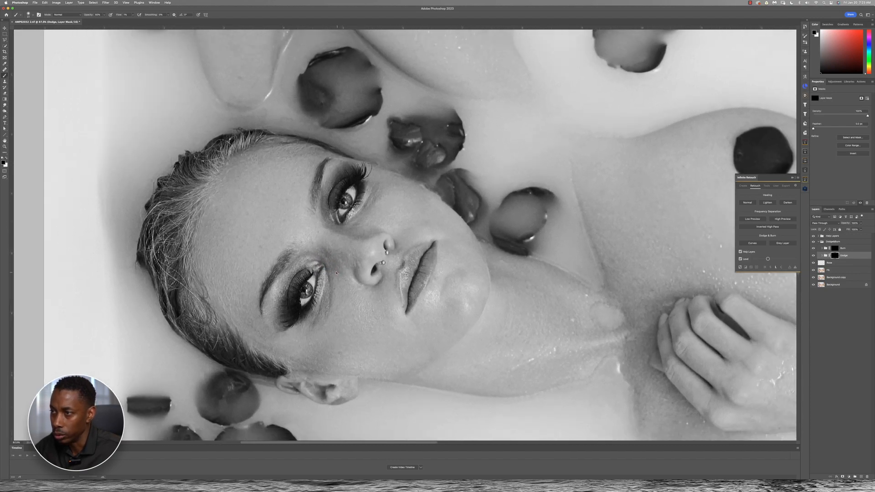
pyautogui.scroll(3, 339, 272)
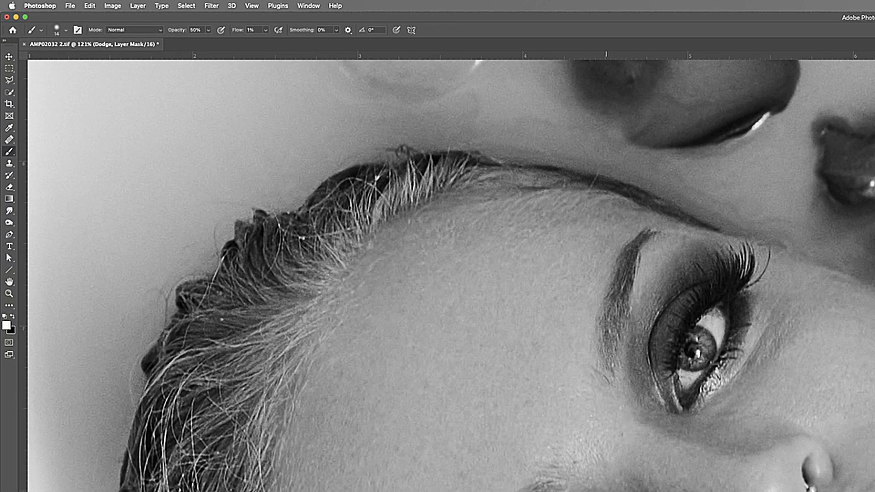
pyautogui.press('x')
pyautogui.press('x')
pyautogui.press('x')
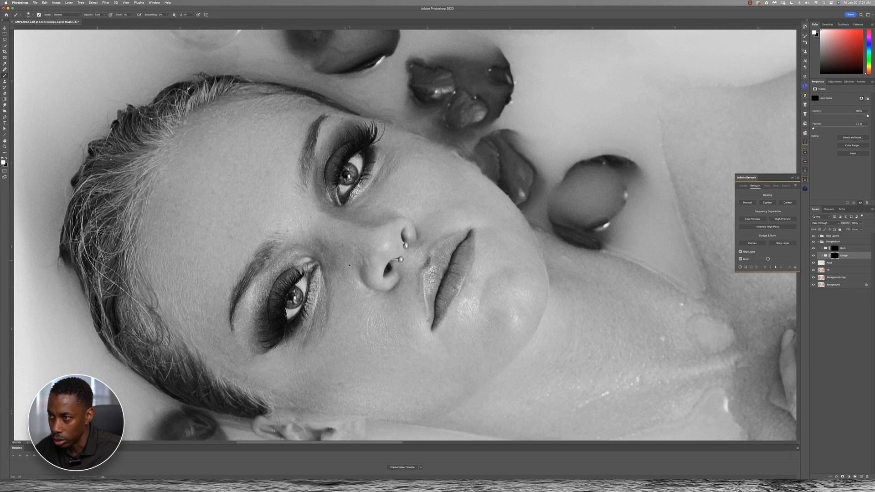
pyautogui.moveTo(364, 263); pyautogui.dragTo(363, 264)
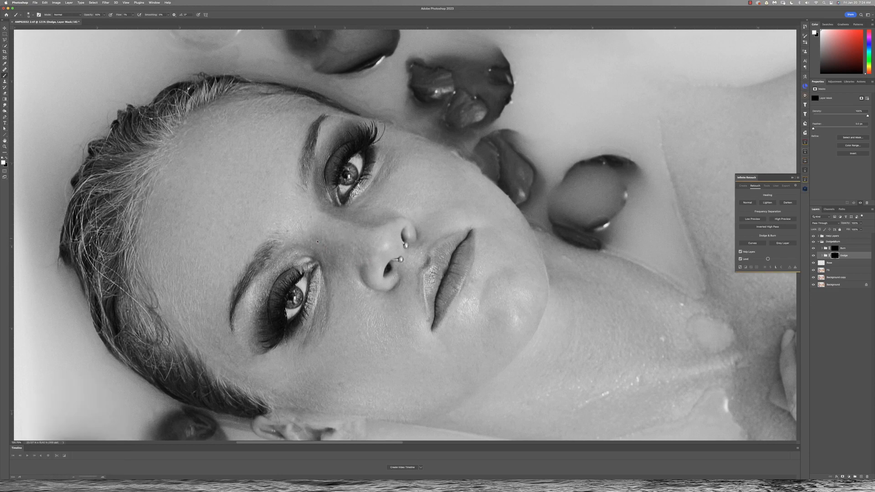
# Step: Lighten the shadows beneath both eyes on the Dodge mask, comparing the face with the Help Layers off and on
pyautogui.scroll(-3, 317, 241)
pyautogui.moveTo(339, 293); pyautogui.dragTo(335, 305)
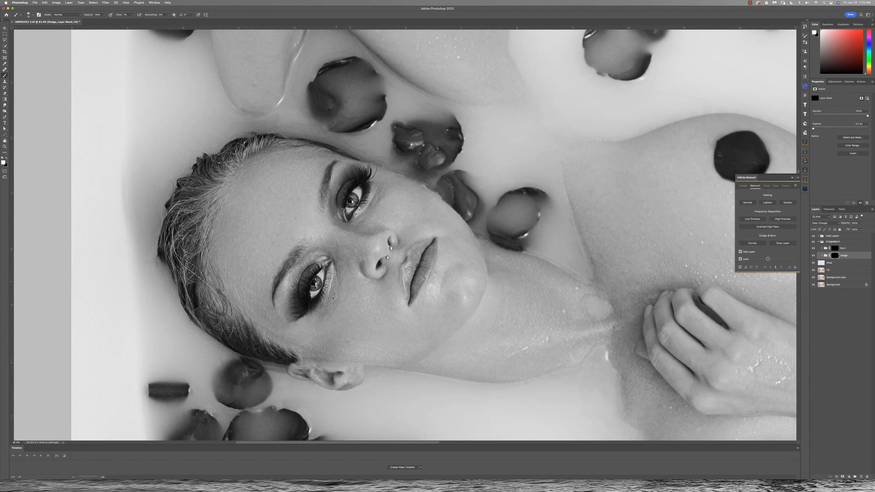
pyautogui.click(740, 251)
pyautogui.click(741, 251)
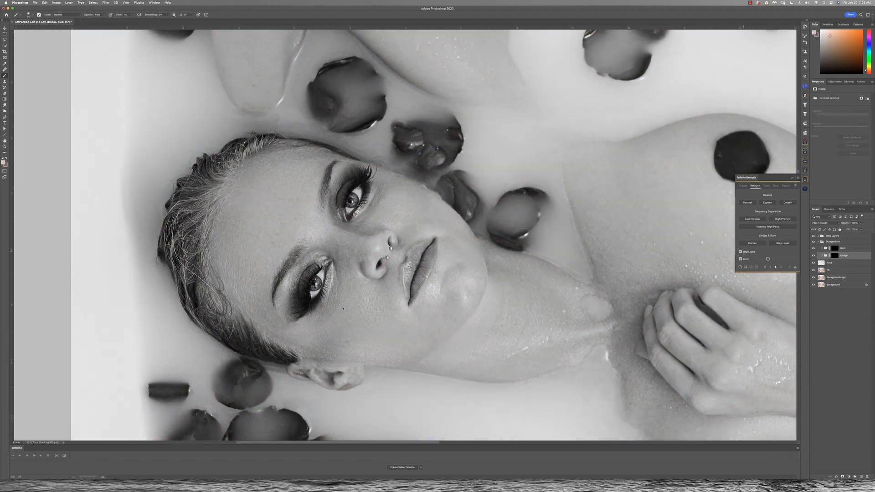
pyautogui.click(834, 256)
pyautogui.moveTo(334, 297); pyautogui.dragTo(341, 263)
pyautogui.moveTo(363, 224); pyautogui.dragTo(361, 215)
pyautogui.moveTo(381, 215); pyautogui.dragTo(375, 215)
pyautogui.moveTo(368, 209); pyautogui.dragTo(386, 182)
# Step: Even out bright patches on the face by painting on the Burn mask, resizing the brush as needed
pyautogui.hotkey('alt', ']')
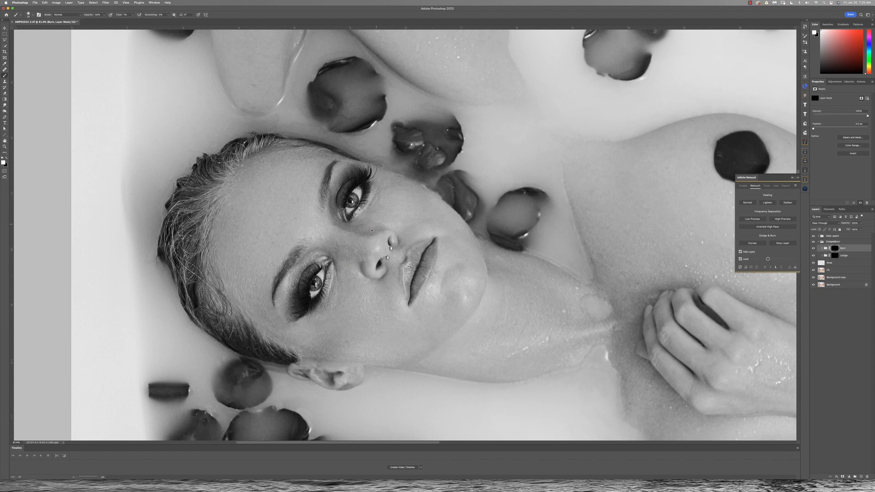
pyautogui.hotkey('alt', '[')
pyautogui.press('super+0')
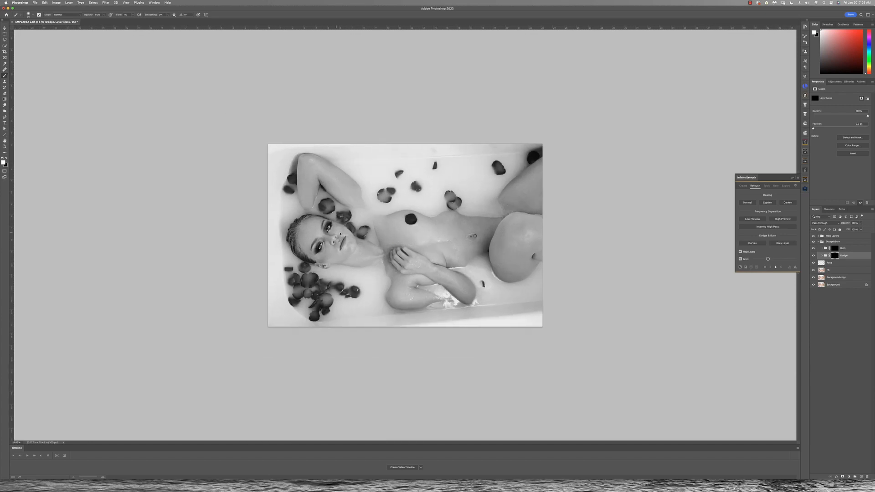
pyautogui.scroll(4, 329, 233)
pyautogui.hotkey('alt', ']')
pyautogui.moveTo(295, 235); pyautogui.dragTo(296, 235)
pyautogui.scroll(5, 281, 268)
pyautogui.moveTo(263, 293); pyautogui.dragTo(269, 294)
pyautogui.scroll(1, 272, 278)
pyautogui.moveTo(273, 255); pyautogui.dragTo(277, 254)
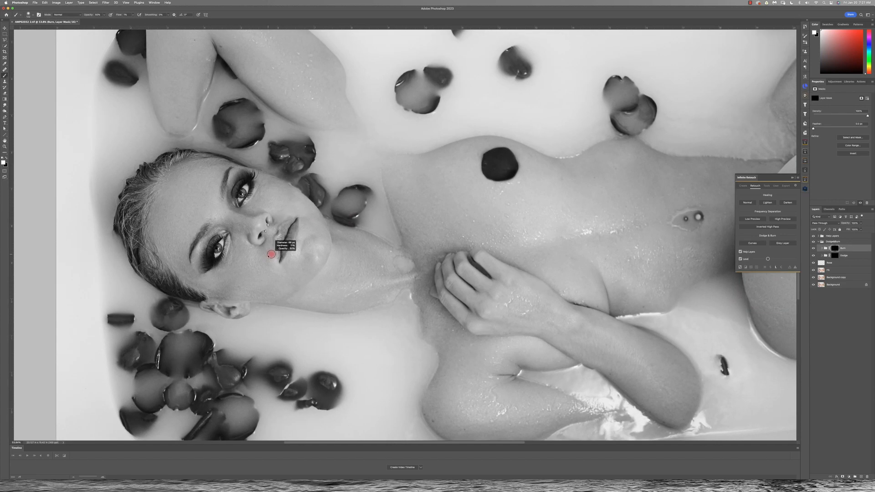
# Step: Return to the Dodge mask and compare the whole picture with the Help Layers off and on
pyautogui.click(869, 255)
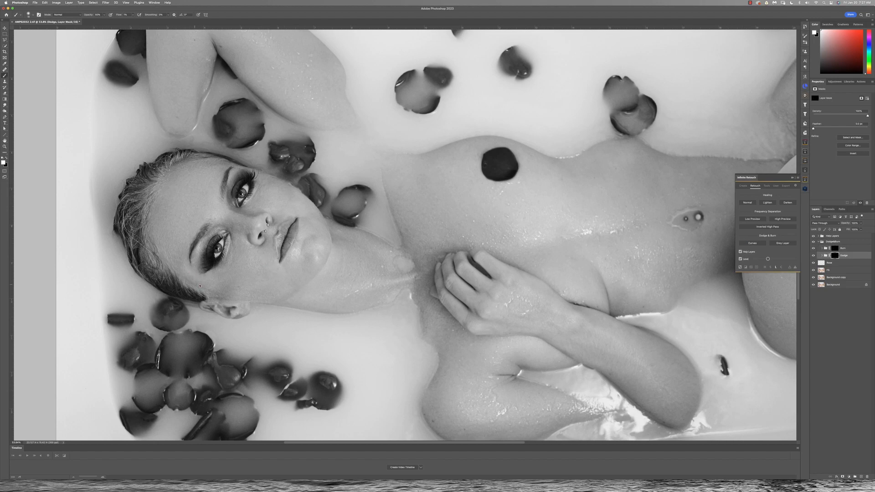
pyautogui.scroll(-3, 208, 293)
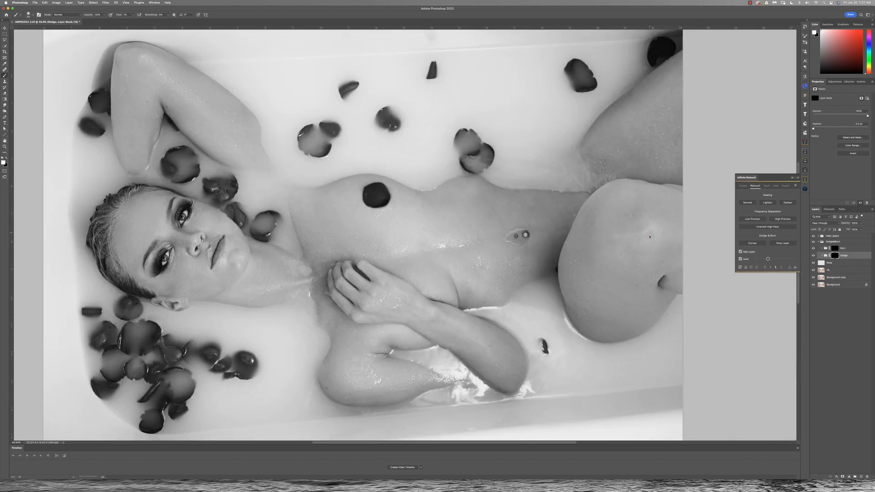
pyautogui.scroll(-5, 662, 255)
pyautogui.scroll(5, 775, 277)
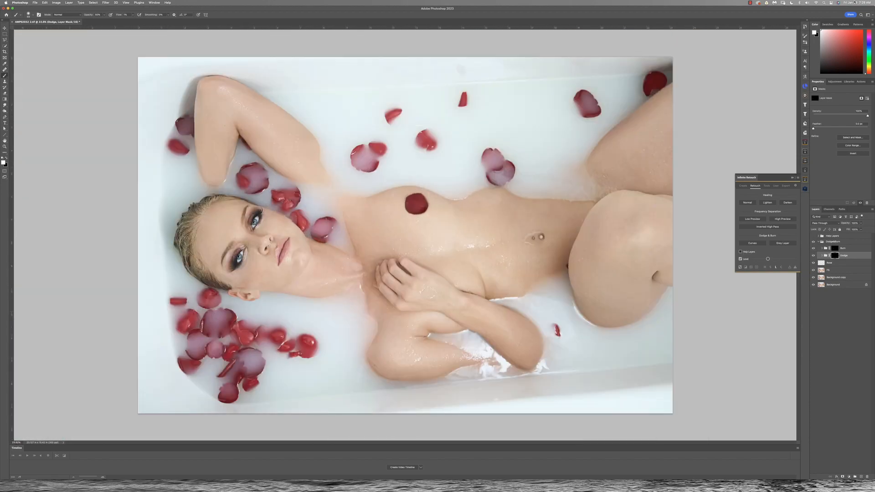
pyautogui.click(741, 252)
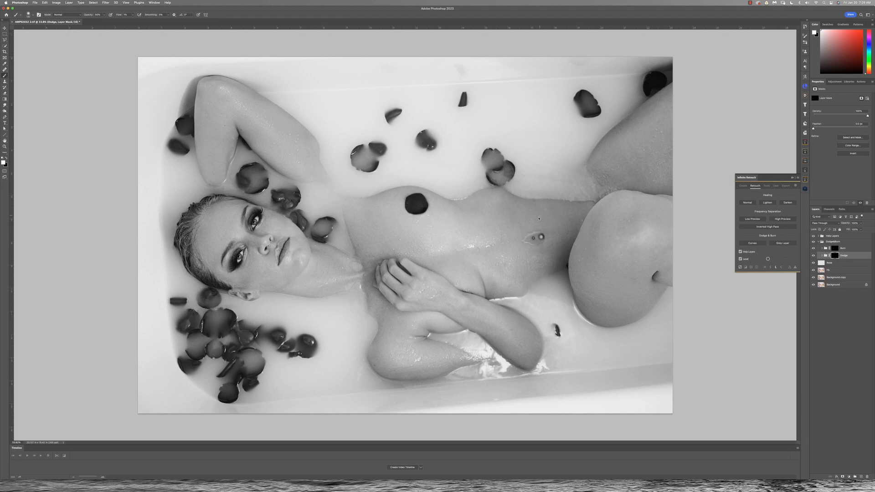
pyautogui.scroll(-5, 529, 215)
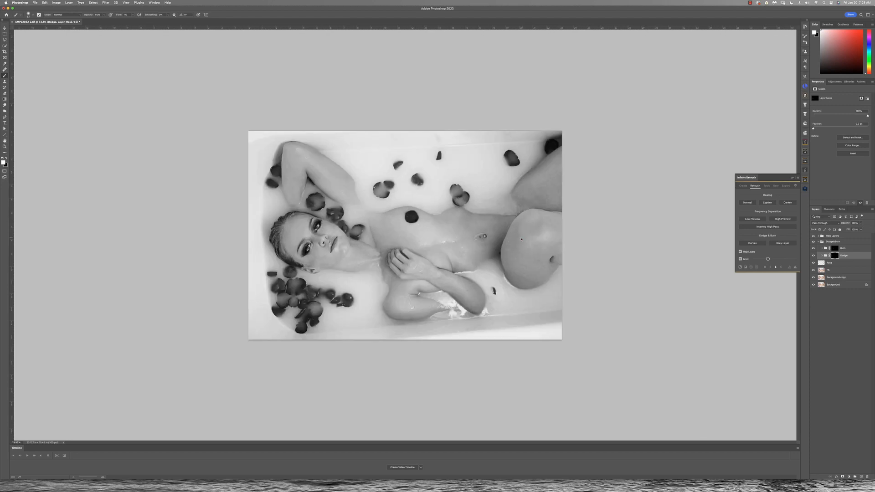
# Step: Undo the last stroke, then switch from the Dodge mask to the Burn mask and hide the Help Layers
pyautogui.scroll(5, 530, 215)
pyautogui.press('super+z')
pyautogui.click(835, 255)
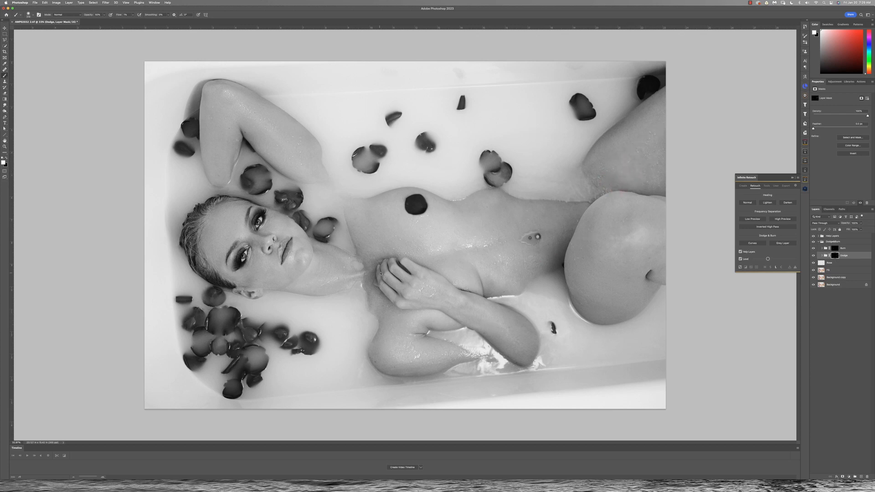
pyautogui.scroll(-3, 296, 279)
pyautogui.scroll(-1, 427, 201)
pyautogui.hotkey('alt', ']')
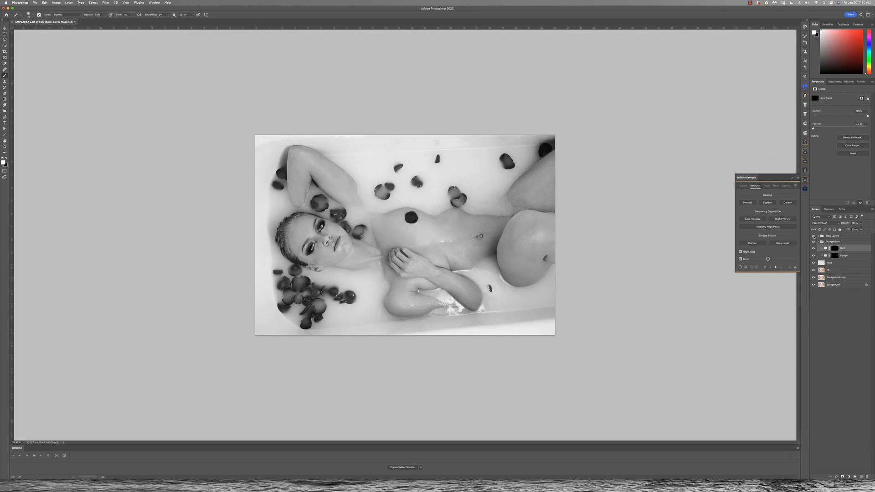
pyautogui.click(813, 236)
# Step: Touch up the face and upper chest in colour, alternating between the Burn and Dodge masks with a small brush
pyautogui.scroll(10, 238, 246)
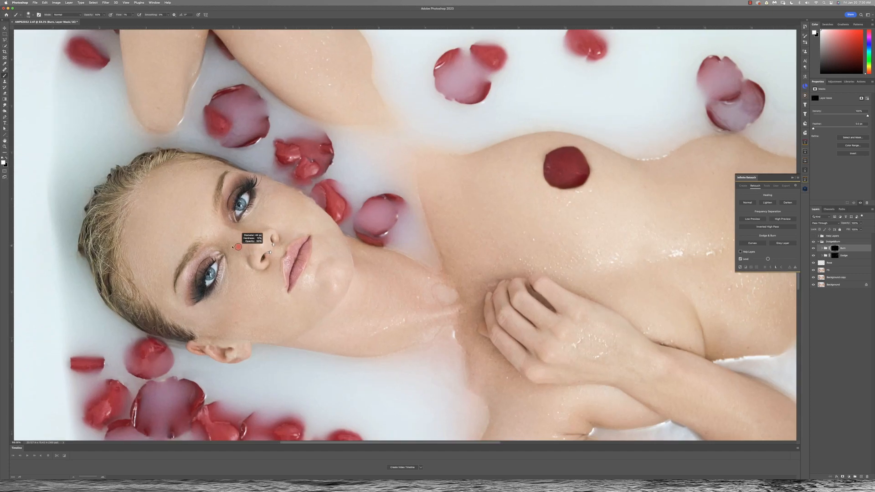
pyautogui.moveTo(233, 247); pyautogui.dragTo(232, 247)
pyautogui.hotkey('alt', '[')
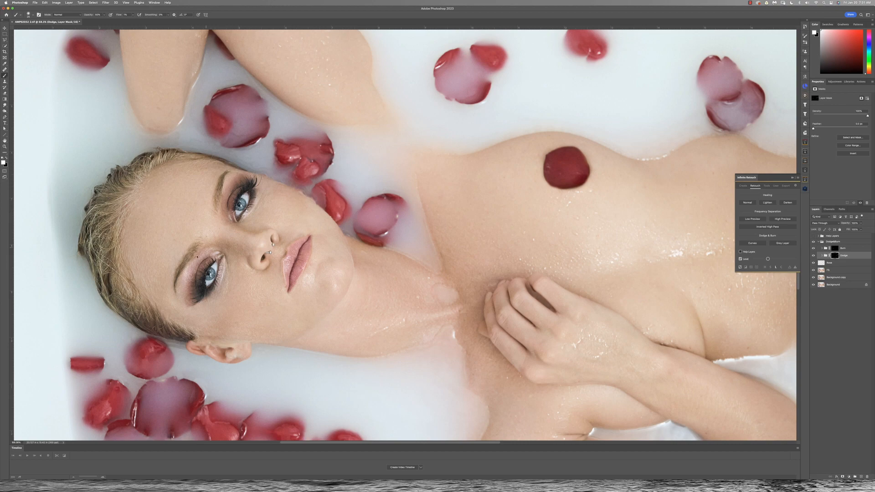
pyautogui.scroll(-5, 424, 256)
pyautogui.moveTo(455, 300); pyautogui.dragTo(459, 299)
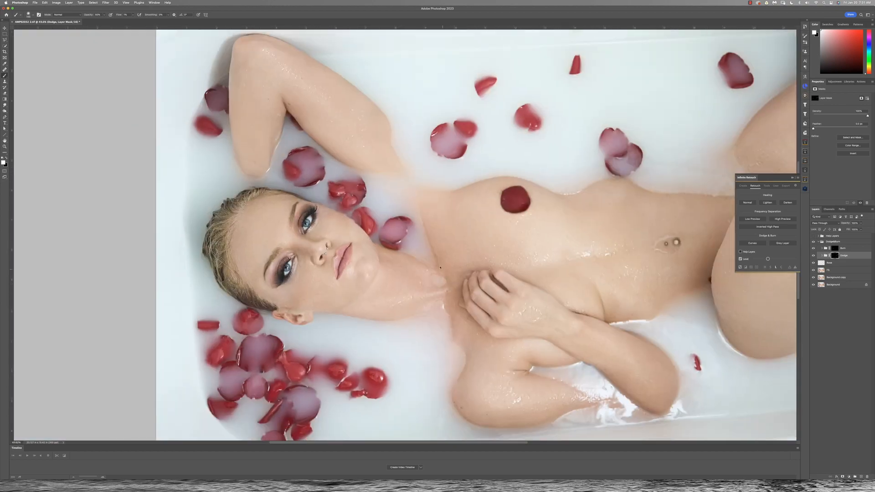
pyautogui.scroll(6, 465, 280)
pyautogui.hotkey('alt', ']')
pyautogui.moveTo(459, 261); pyautogui.dragTo(494, 264)
pyautogui.scroll(-6, 510, 269)
pyautogui.hotkey('alt', '[')
# Step: Examine the dodge and burn result across the whole picture, including the arms, torso and face
pyautogui.scroll(-4, 495, 263)
pyautogui.scroll(6, 179, 246)
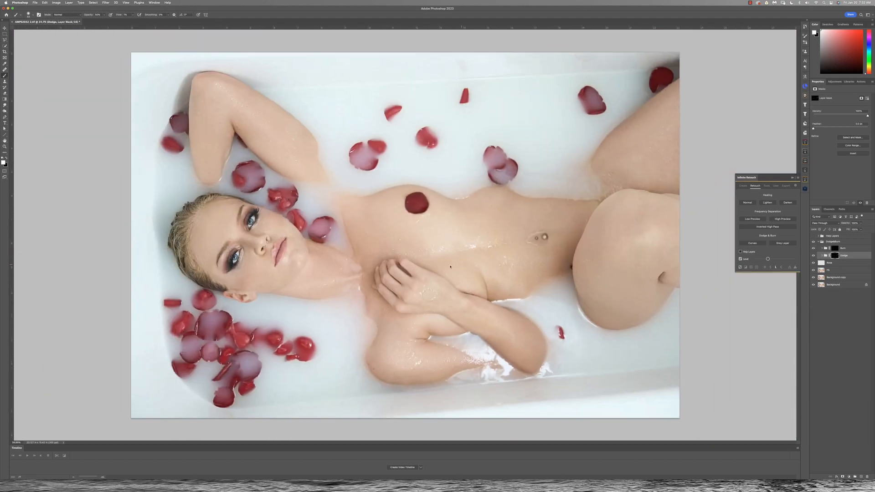
pyautogui.scroll(-2, 167, 226)
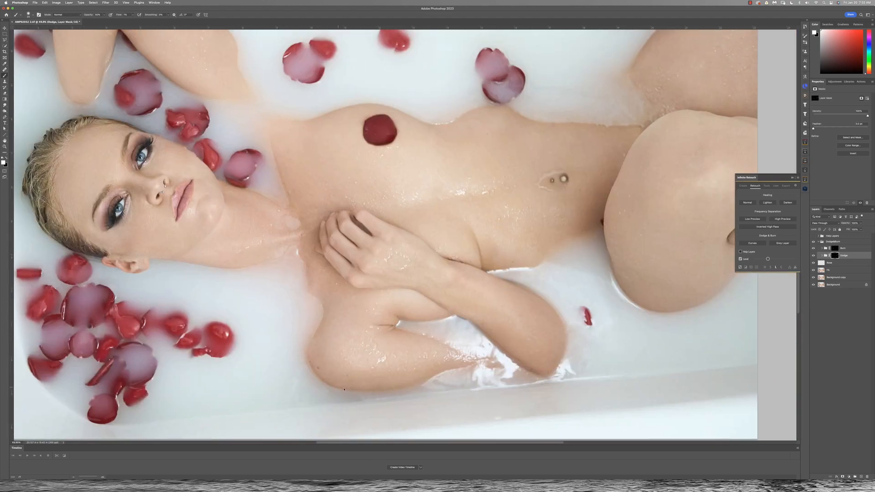
pyautogui.scroll(5, 137, 235)
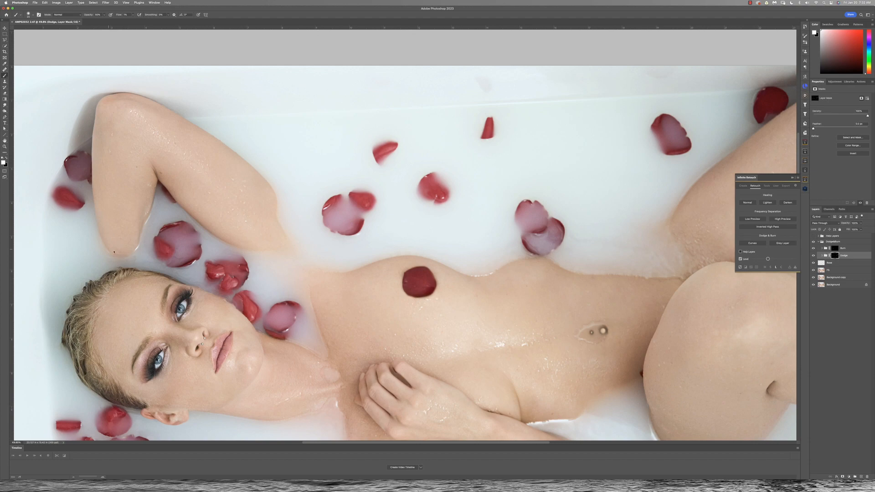
pyautogui.scroll(-4, 114, 251)
pyautogui.scroll(2, 446, 223)
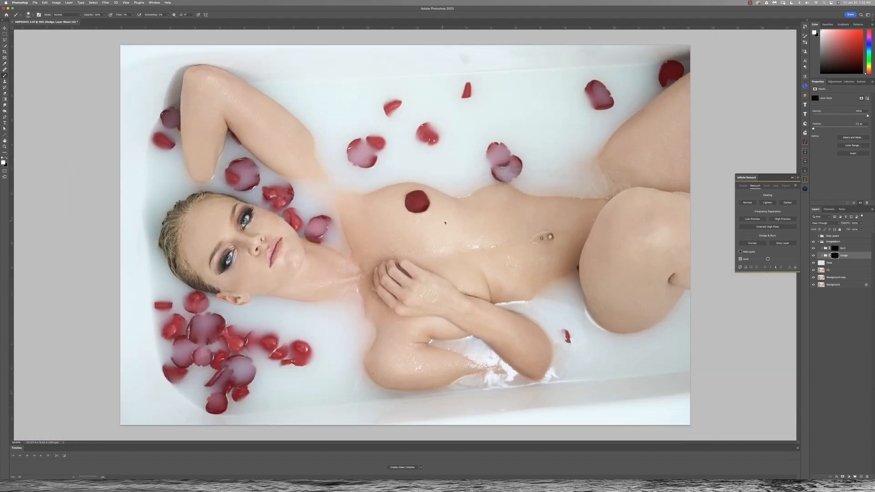
pyautogui.scroll(4, 296, 243)
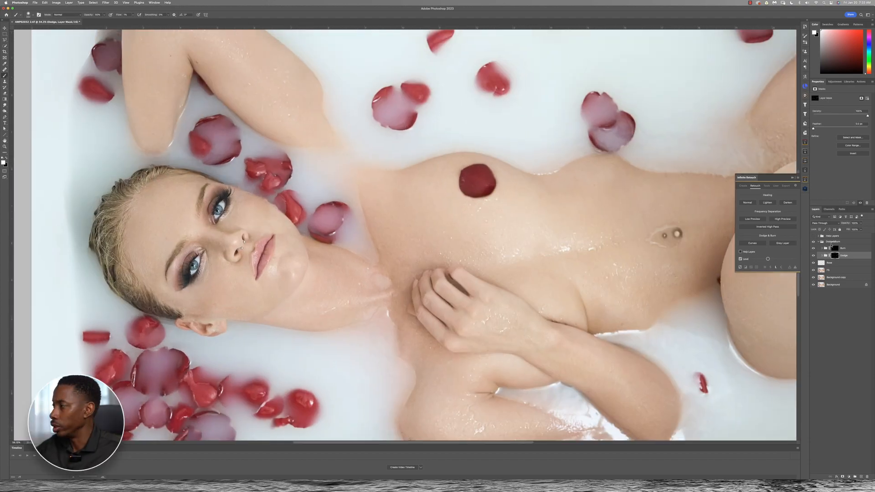
# Step: Collapse the Dodge&Burn group and stamp all visible layers into a new layer above it
pyautogui.click(831, 244)
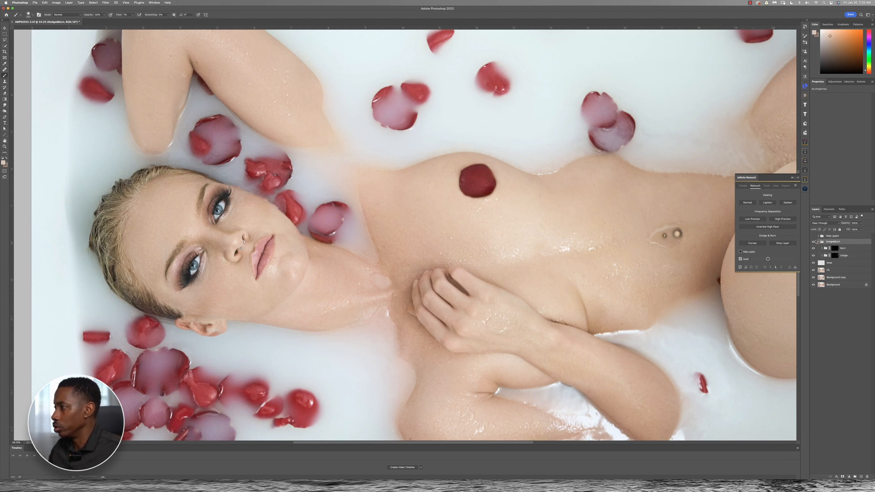
pyautogui.click(819, 241)
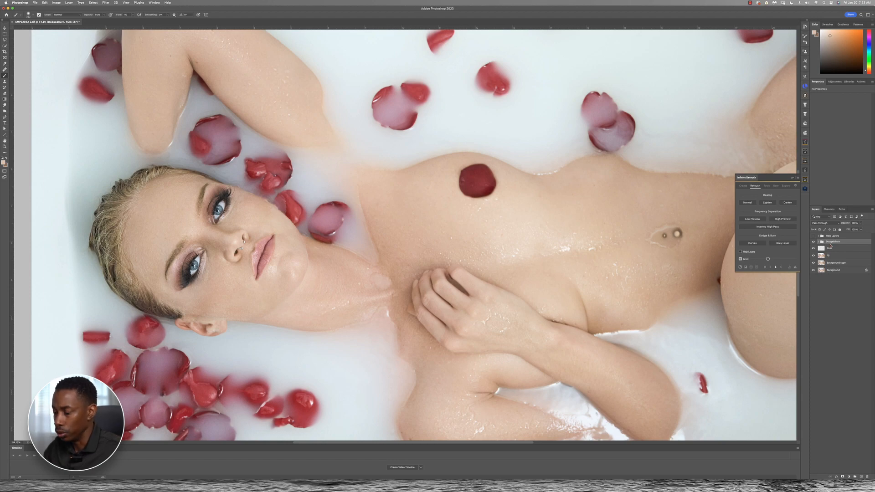
pyautogui.press('alt+shift+super+e')
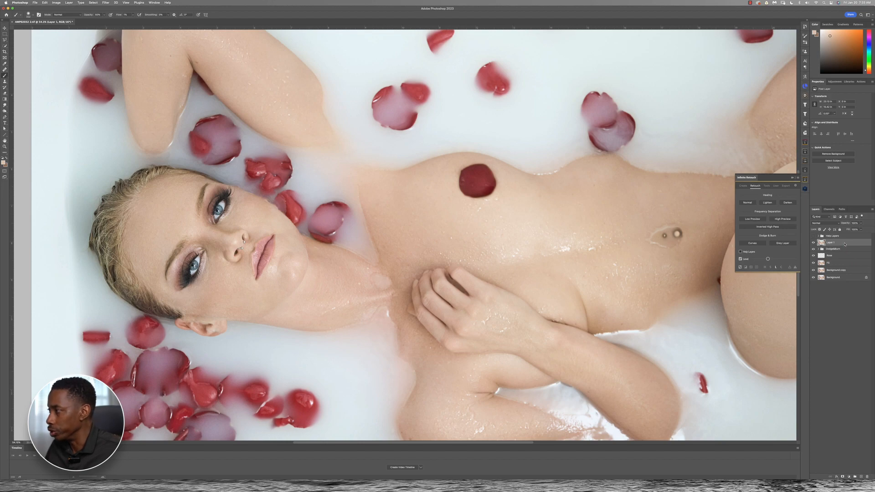
# Step: Swap the Infinite Retouch plugin for Infinite Skin, create its skin-smoothing group above the stamped layer and raise the Smoothing amount
pyautogui.scroll(-5, 228, 226)
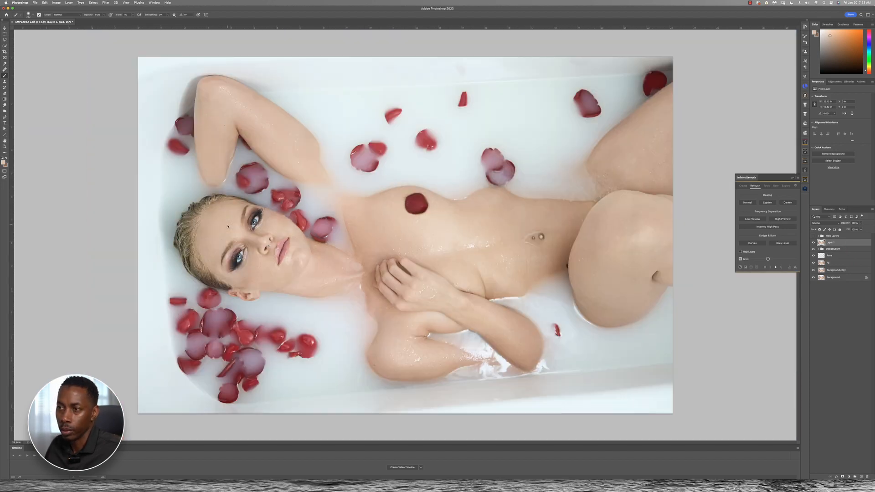
pyautogui.scroll(5, 228, 226)
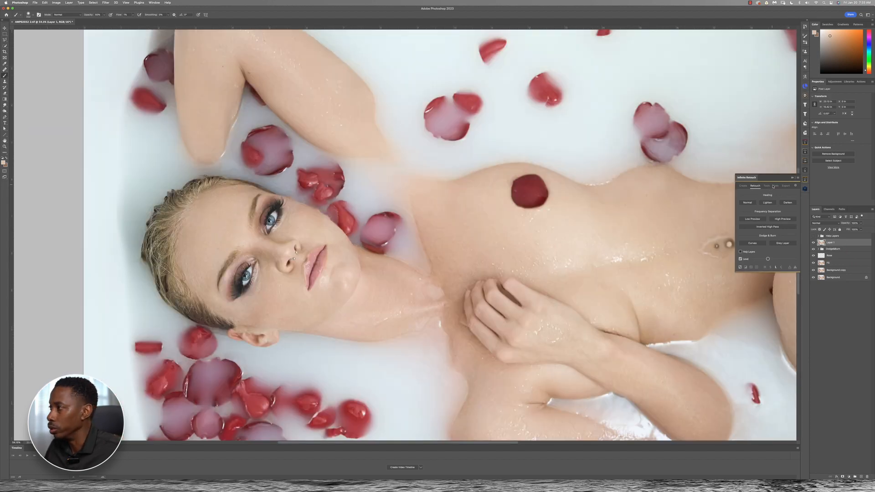
pyautogui.click(793, 178)
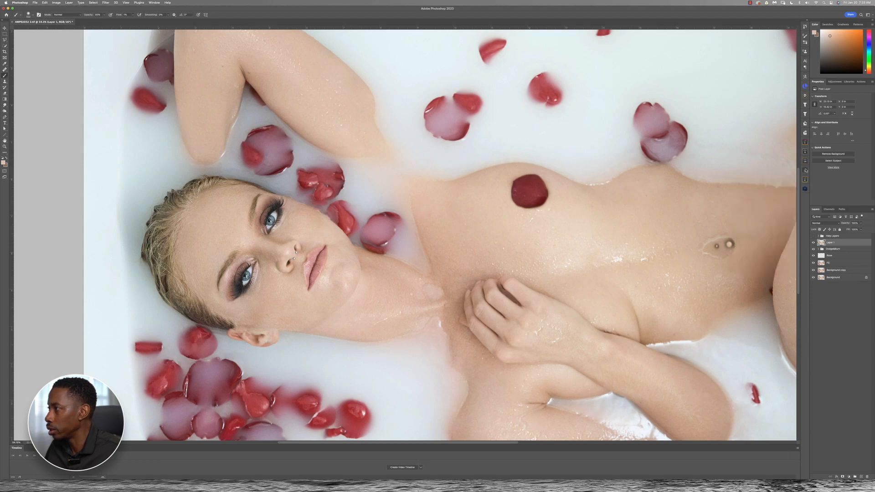
pyautogui.click(805, 170)
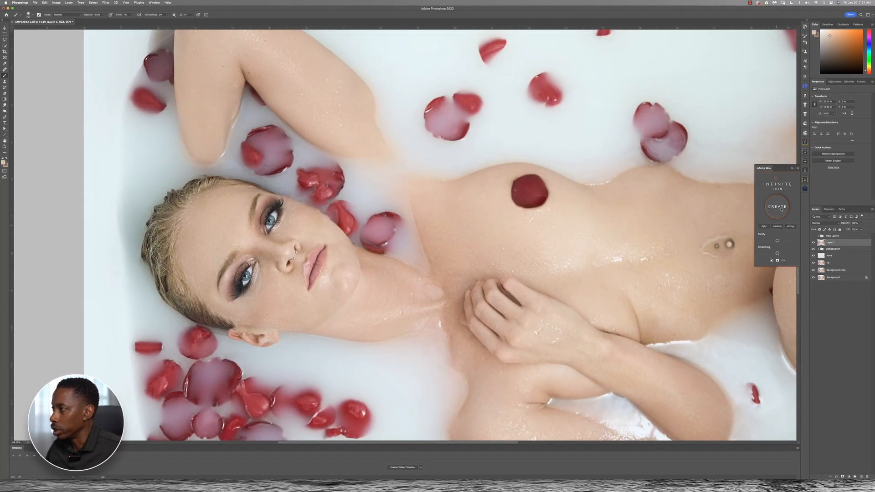
pyautogui.click(782, 210)
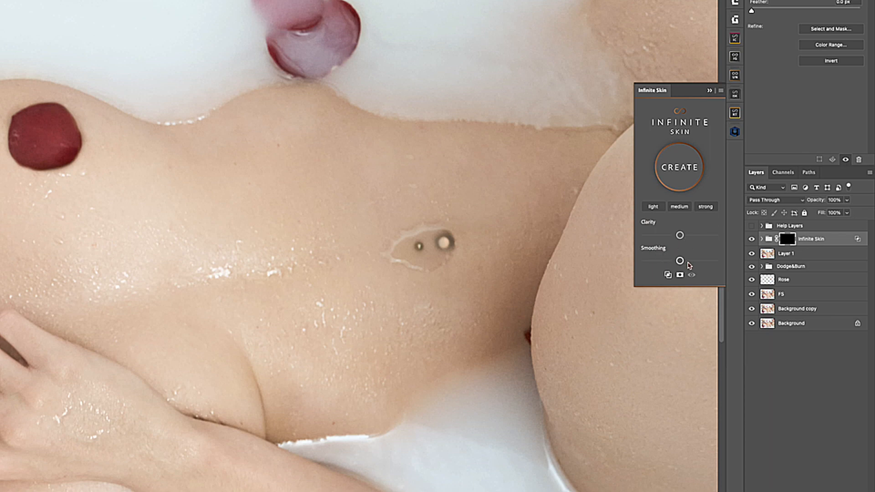
pyautogui.moveTo(699, 263); pyautogui.dragTo(696, 262)
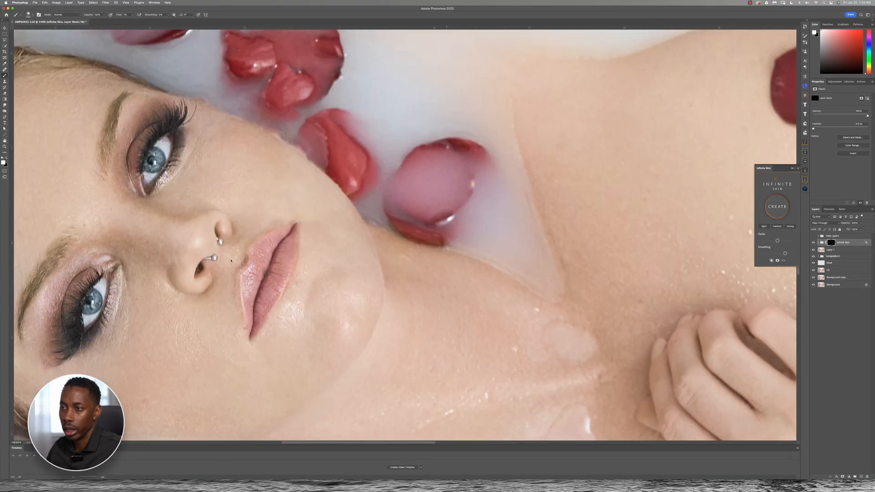
# Step: Set the brush to 100% opacity and flow and paint white on the Infinite Skin mask over the forehead and cheeks
pyautogui.scroll(-3, 231, 261)
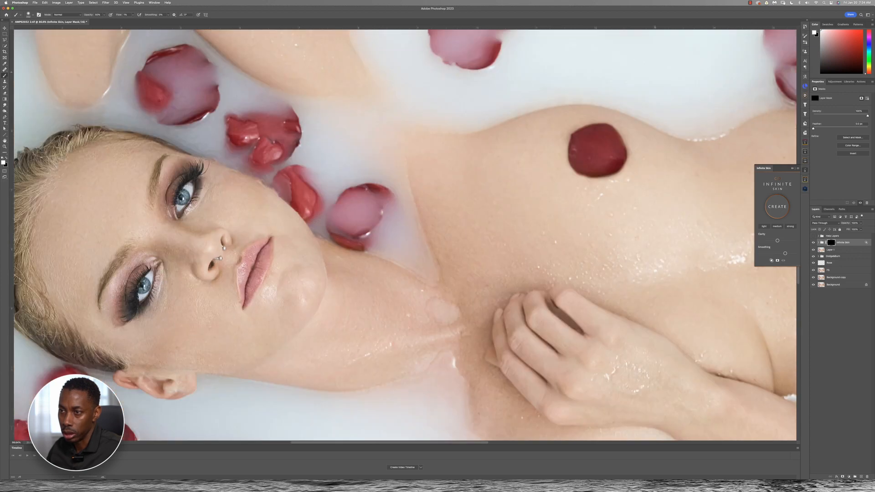
pyautogui.moveTo(202, 292); pyautogui.dragTo(195, 296)
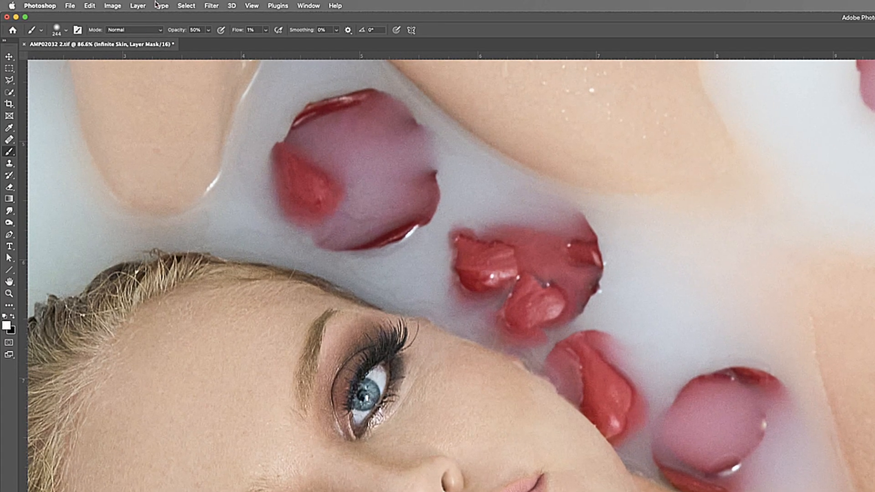
pyautogui.press('0')
pyautogui.hotkey('shift', '0')
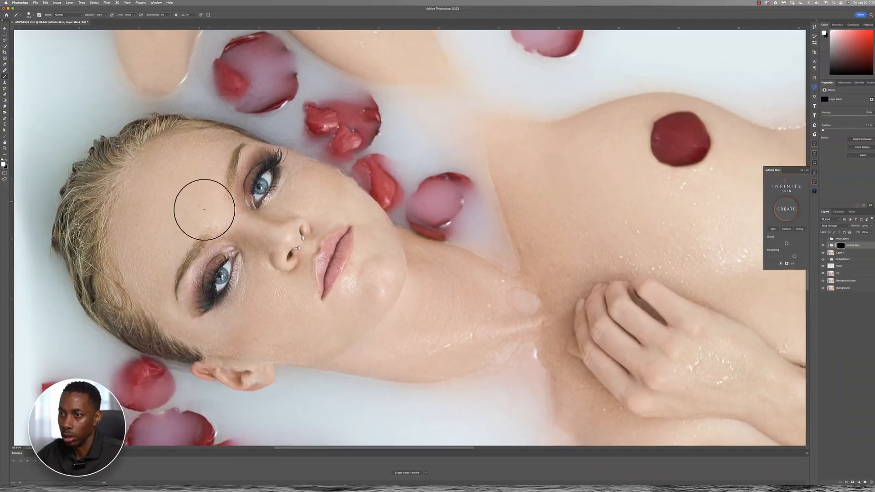
pyautogui.click(207, 204)
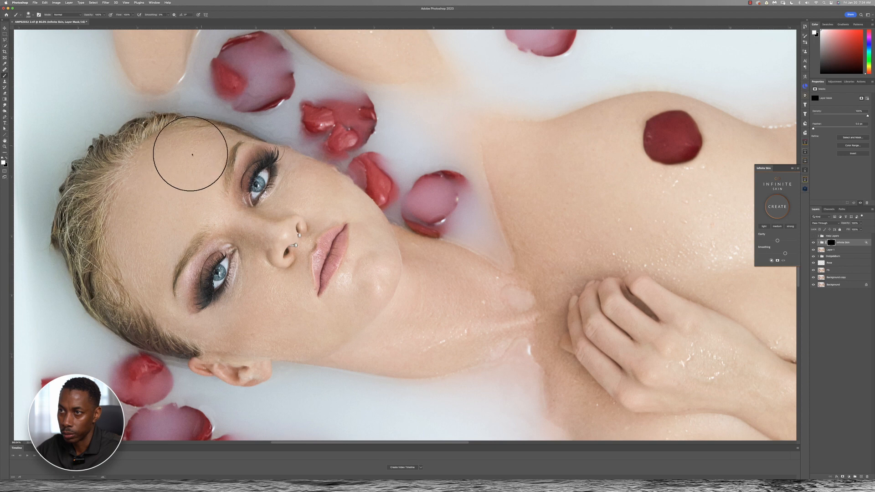
pyautogui.click(157, 293)
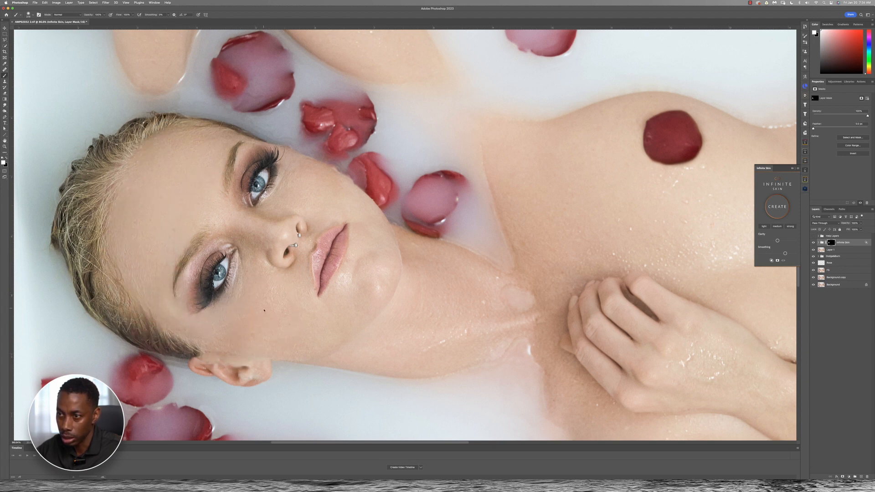
pyautogui.click(233, 309)
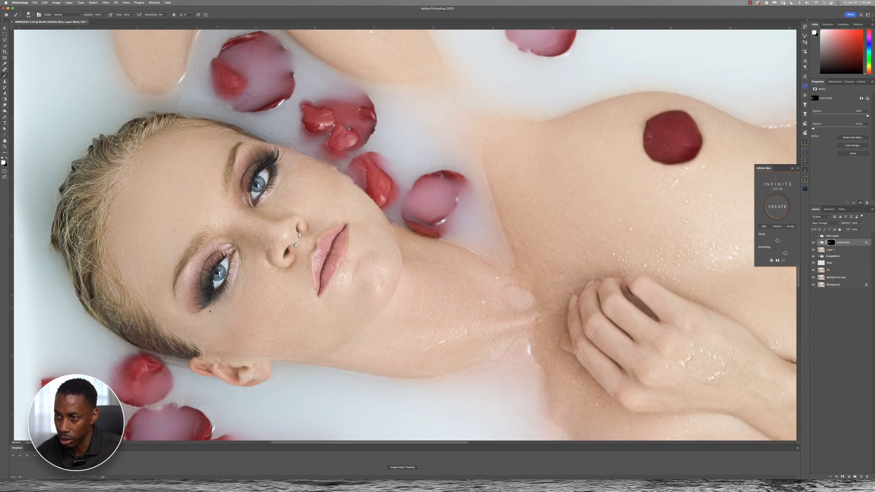
# Step: Clean up the Infinite Skin mask on the face with black and extend the smoothing over the remaining skin with white
pyautogui.press('x')
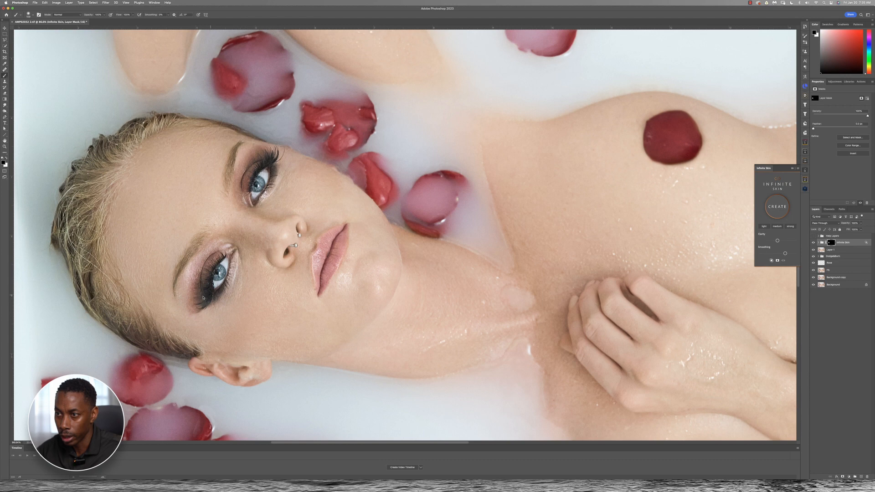
pyautogui.press('x')
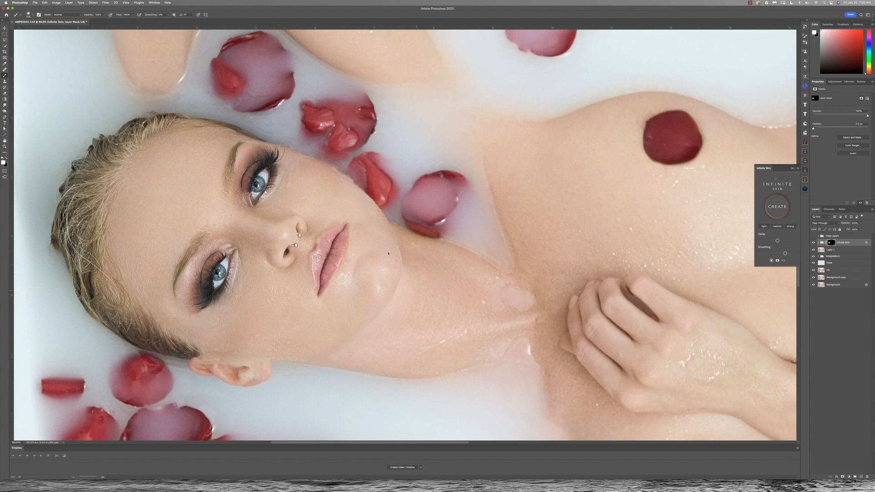
pyautogui.press('super+0')
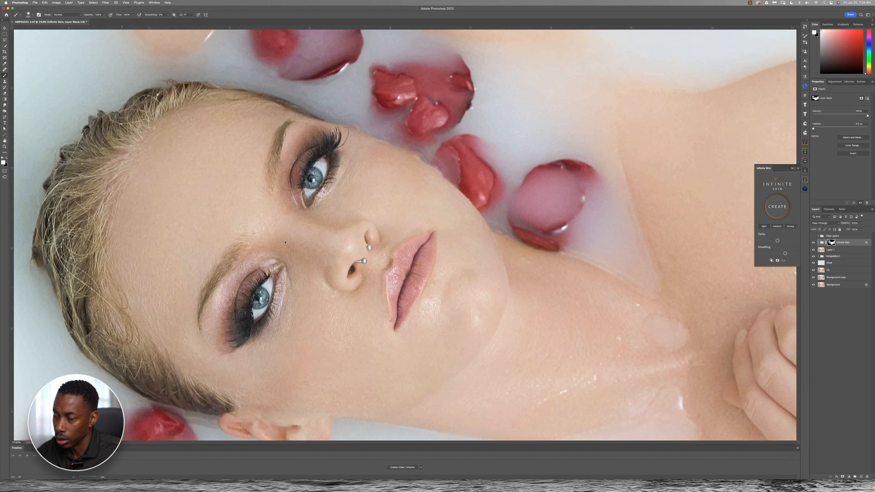
pyautogui.scroll(-4, 248, 191)
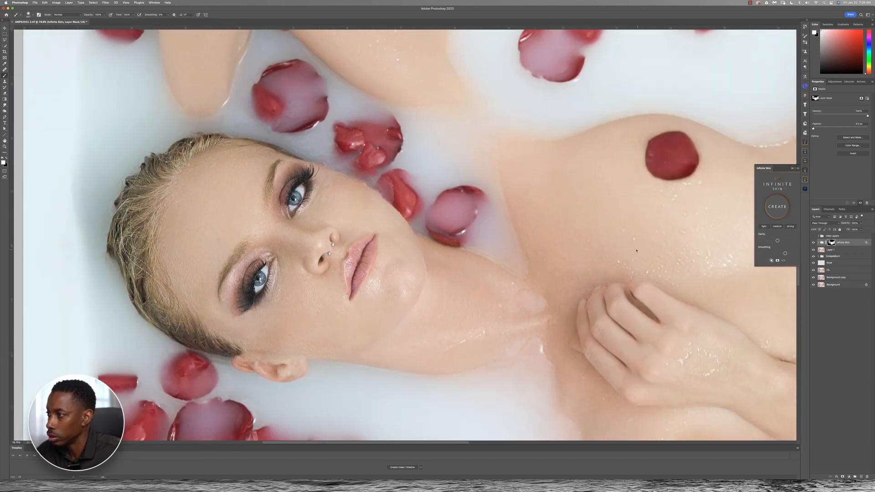
pyautogui.moveTo(637, 251); pyautogui.dragTo(509, 265)
# Step: Resize the brush and paint black on the Infinite Skin mask to remove smoothing from the chest petal and facial details
pyautogui.keyDown('ctrl'); pyautogui.keyDown('alt'); pyautogui.moveTo(544, 176); pyautogui.dragTo(520, 176); pyautogui.keyUp('alt'); pyautogui.keyUp('ctrl')
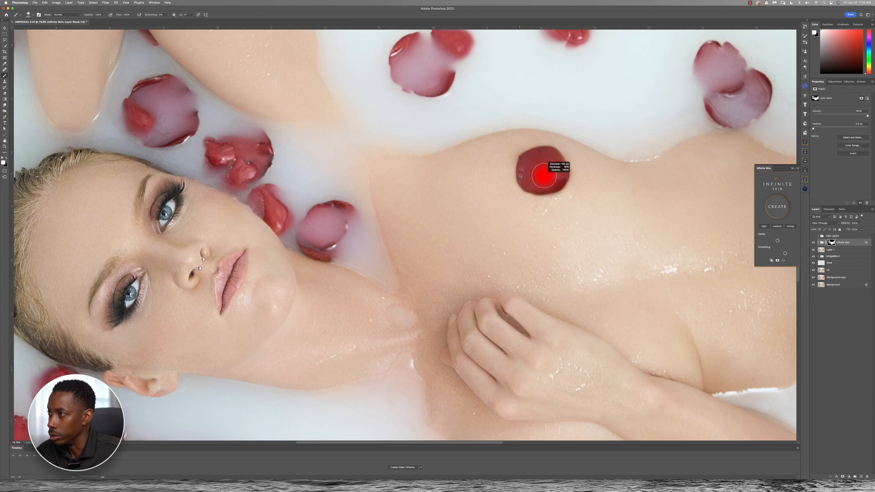
pyautogui.press('x')
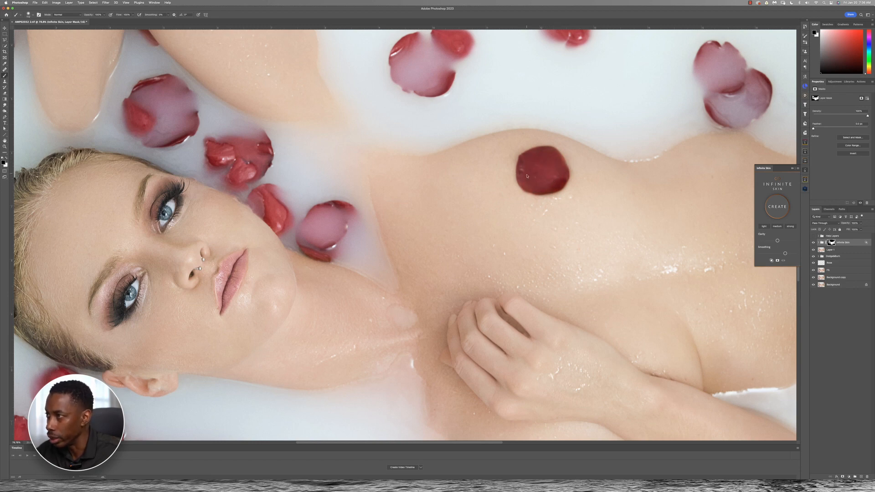
pyautogui.moveTo(490, 188)
pyautogui.mouseDown()
pyautogui.moveTo(525, 190)
pyautogui.moveTo(676, 161)
pyautogui.mouseUp()
pyautogui.moveTo(314, 276)
pyautogui.keyDown('ctrl'); pyautogui.keyDown('alt'); pyautogui.mouseDown()
pyautogui.moveTo(305, 276)
pyautogui.moveTo(298, 296)
pyautogui.mouseUp(); pyautogui.keyUp('alt'); pyautogui.keyUp('ctrl')
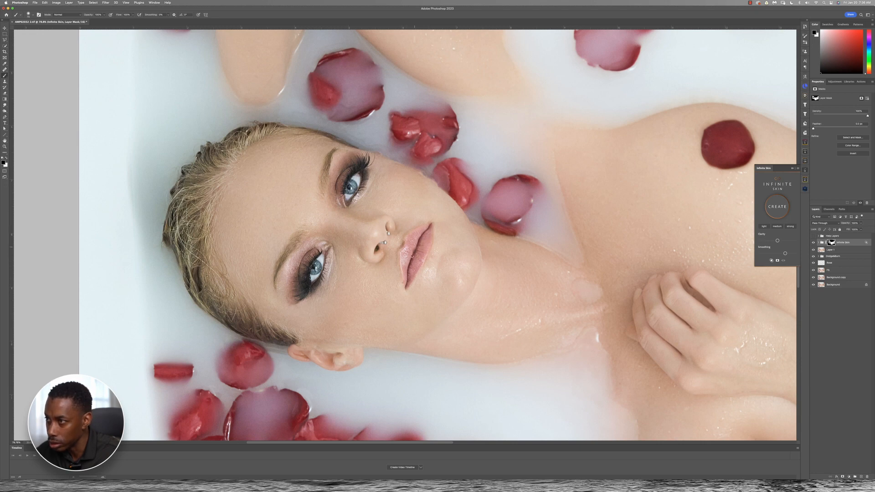
# Step: Refine the Infinite Skin mask by painting white on the cheek beside the nose and black over the hand
pyautogui.press('x')
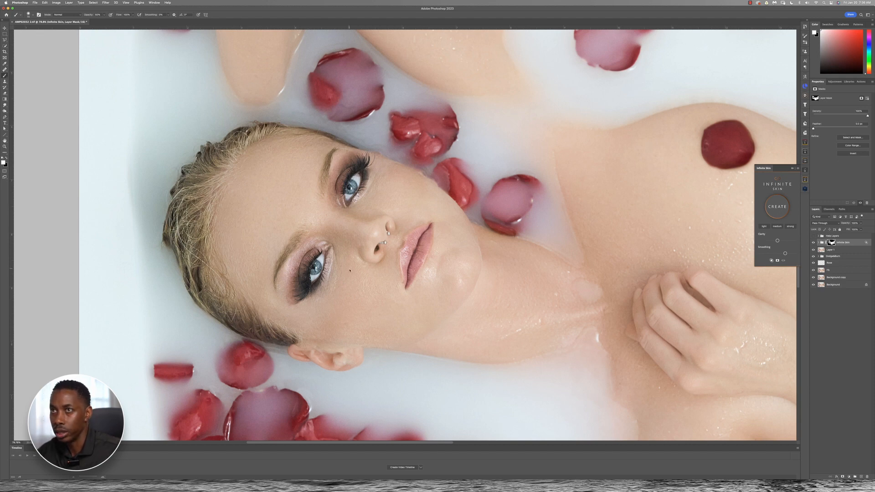
pyautogui.moveTo(356, 240); pyautogui.dragTo(360, 241)
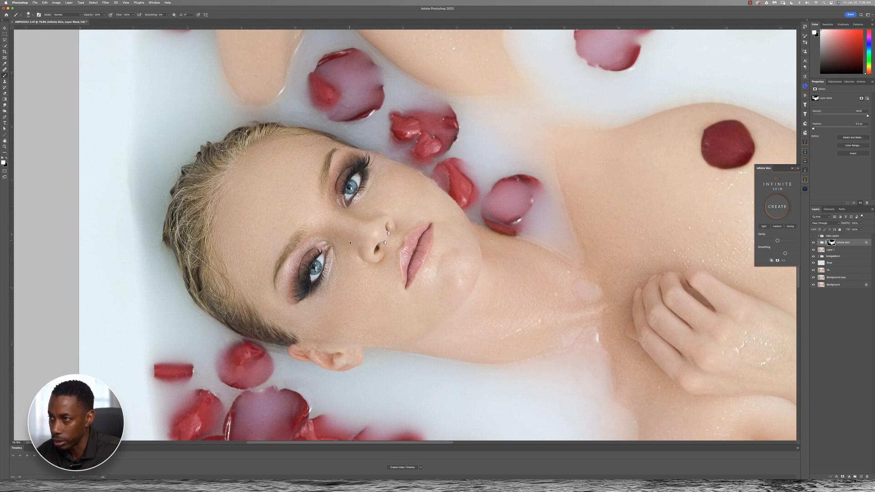
pyautogui.press('x')
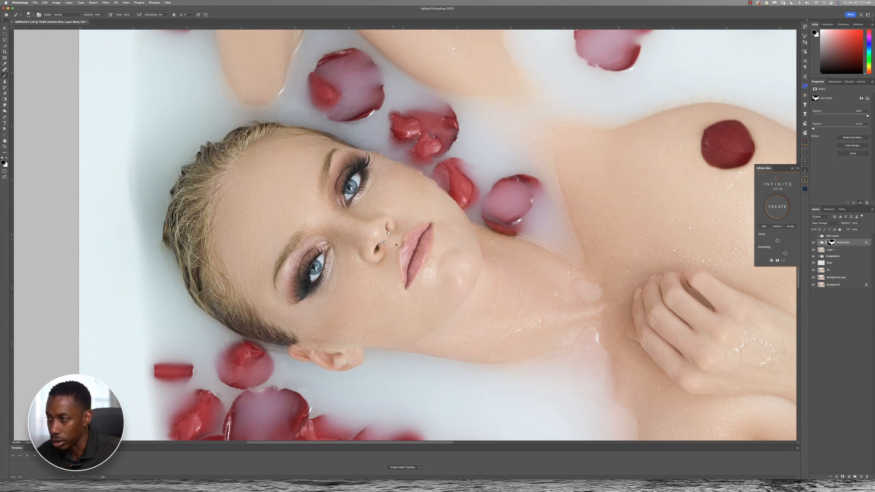
pyautogui.scroll(-5, 408, 266)
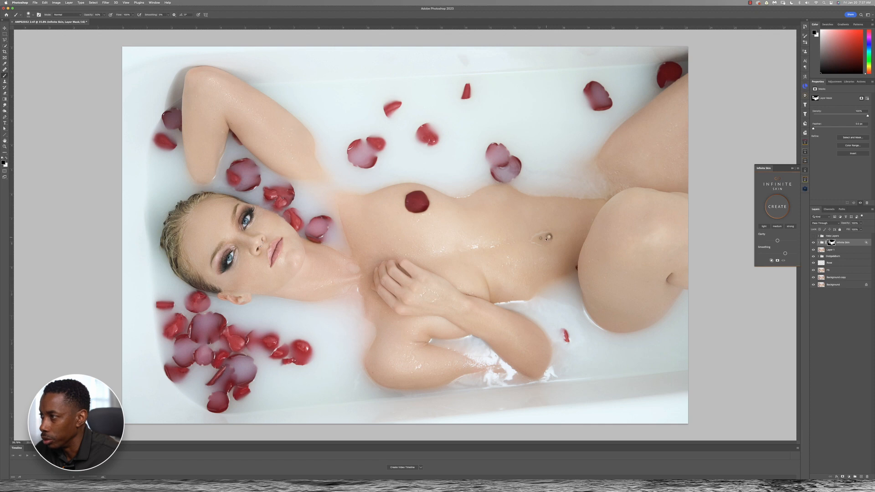
pyautogui.moveTo(402, 298); pyautogui.dragTo(413, 298)
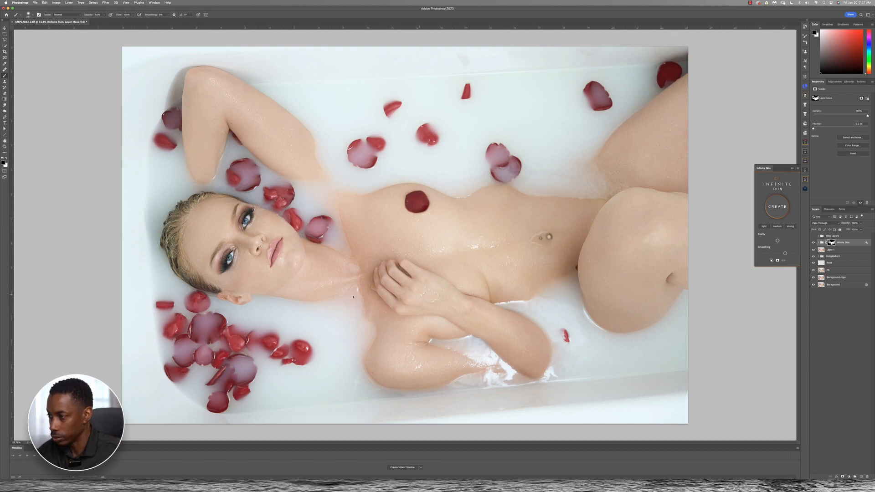
pyautogui.scroll(3, 353, 297)
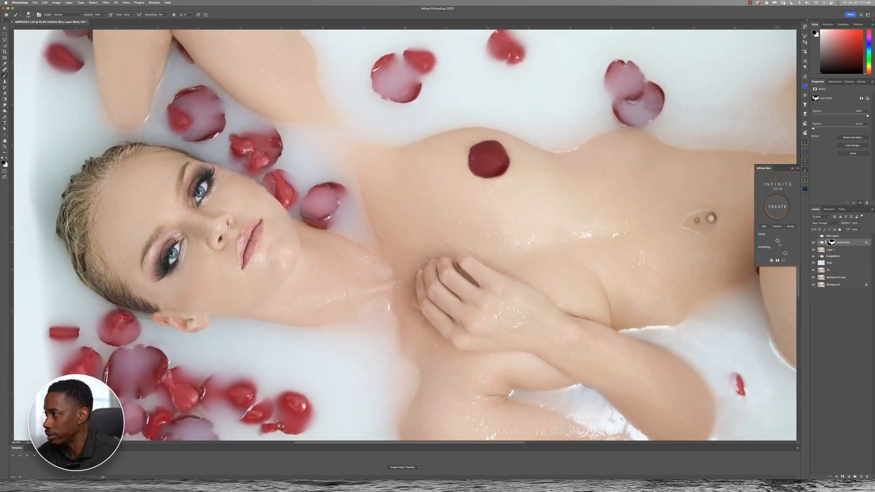
# Step: Raise the Infinite Skin Clarity amount and reduce its Smoothing amount
pyautogui.moveTo(779, 241); pyautogui.dragTo(790, 241)
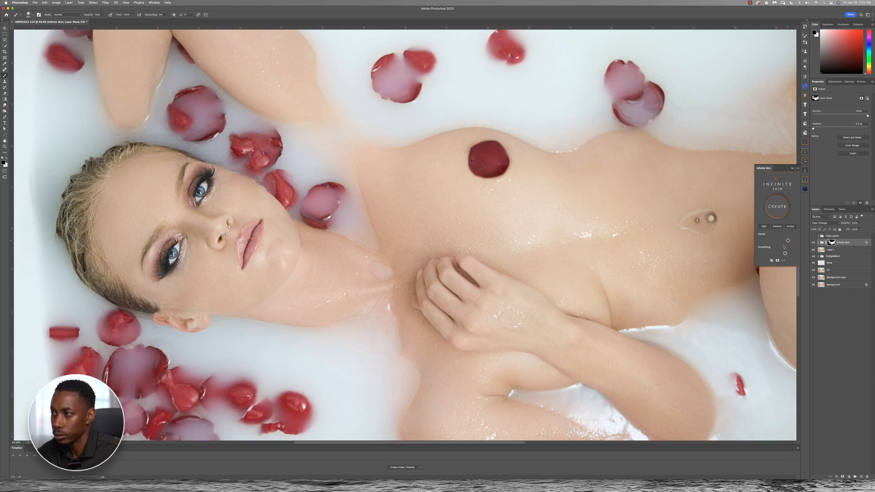
pyautogui.moveTo(789, 242); pyautogui.dragTo(791, 242)
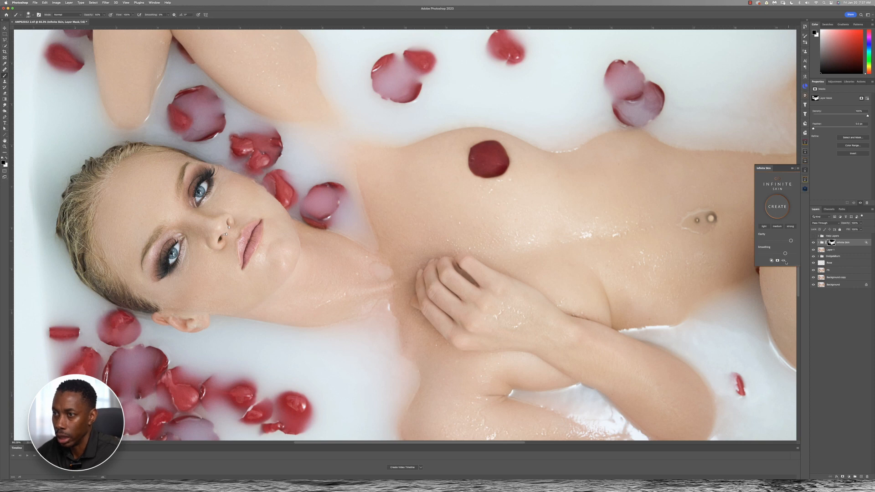
pyautogui.moveTo(782, 254); pyautogui.dragTo(776, 253)
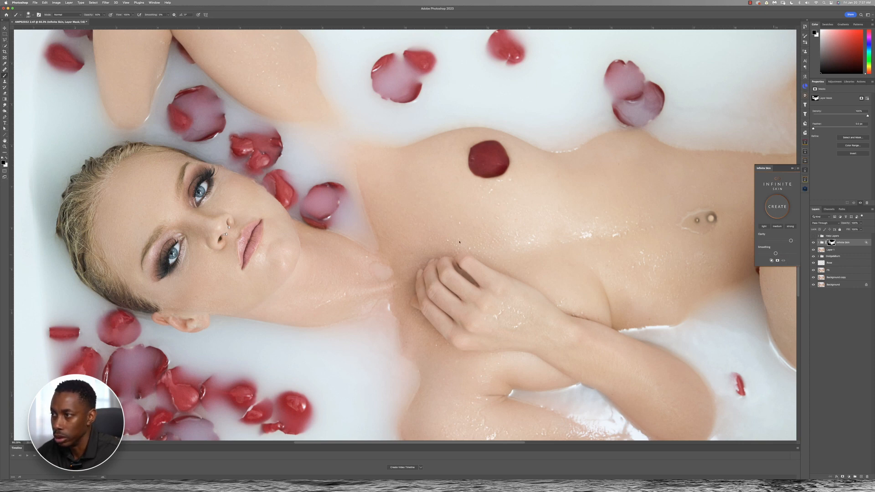
pyautogui.scroll(-5, 492, 236)
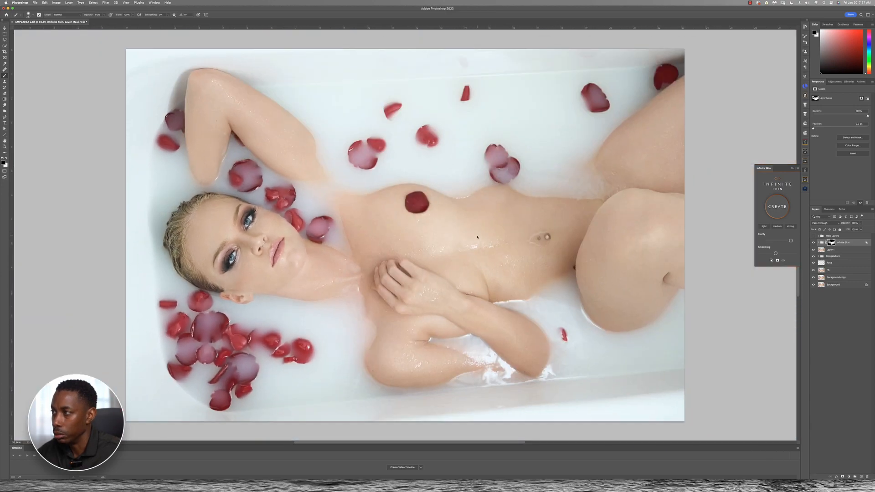
# Step: Toggle all layers except Background copy off and on to compare the skin before and after, examining face and body closely
pyautogui.keyDown('alt'); pyautogui.click(814, 277); pyautogui.keyUp('alt')
pyautogui.keyDown('alt'); pyautogui.click(814, 277); pyautogui.keyUp('alt')
pyautogui.keyDown('alt'); pyautogui.click(815, 278); pyautogui.keyUp('alt')
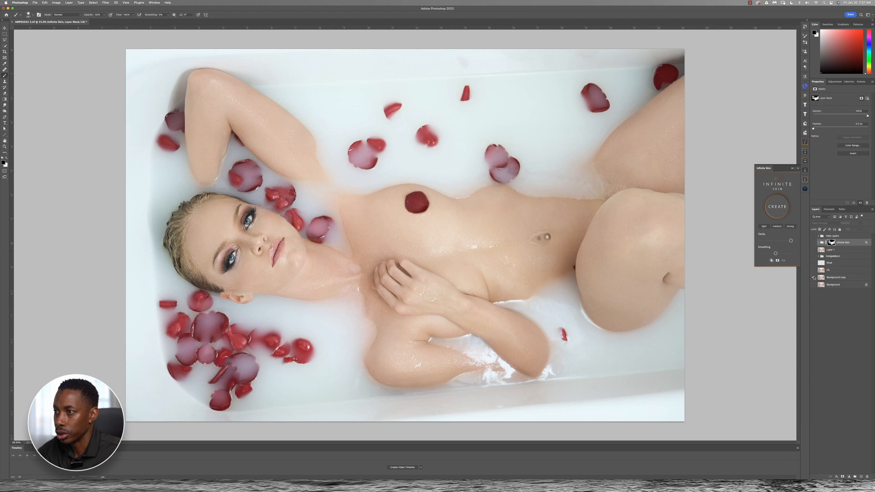
pyautogui.keyDown('alt'); pyautogui.click(814, 278); pyautogui.keyUp('alt')
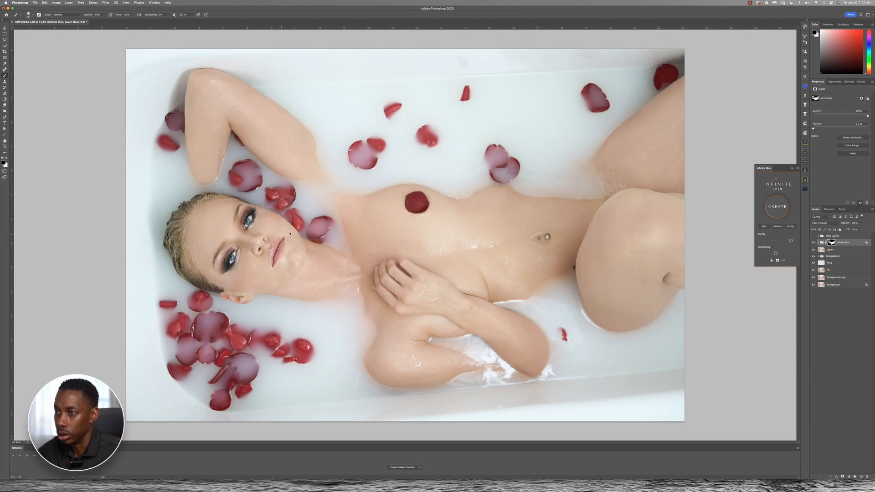
pyautogui.scroll(5, 309, 230)
pyautogui.scroll(-6, 310, 230)
pyautogui.scroll(3, 309, 230)
pyautogui.scroll(-1, 309, 231)
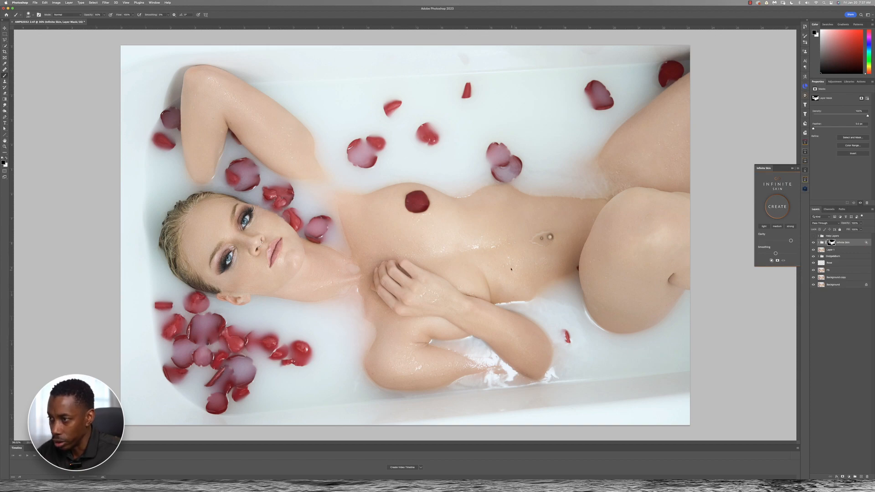
# Step: Stamp the visible layers above the Infinite Skin group and create a curves-based dodge and burn group with the Infinite Retouch plugin
pyautogui.moveTo(482, 259)
pyautogui.mouseDown()
pyautogui.moveTo(498, 256)
pyautogui.moveTo(488, 257)
pyautogui.mouseUp()
pyautogui.moveTo(239, 277); pyautogui.dragTo(145, 252)
pyautogui.moveTo(490, 217); pyautogui.dragTo(555, 249)
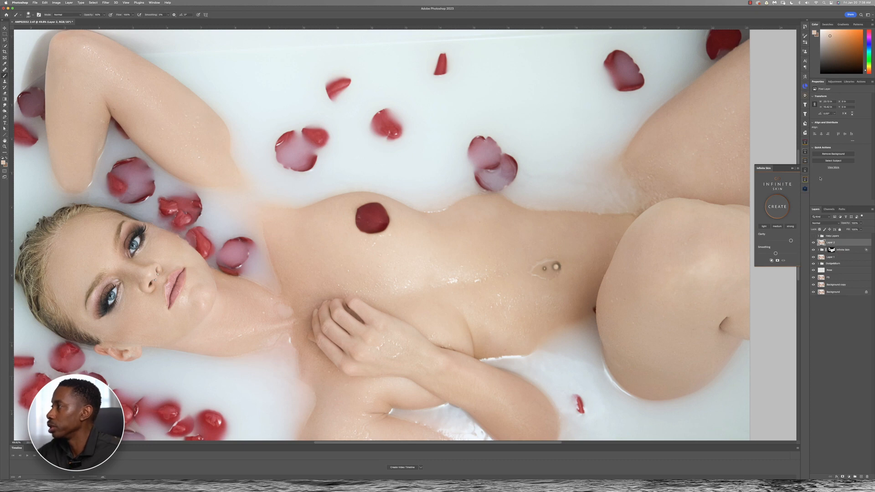
pyautogui.click(794, 169)
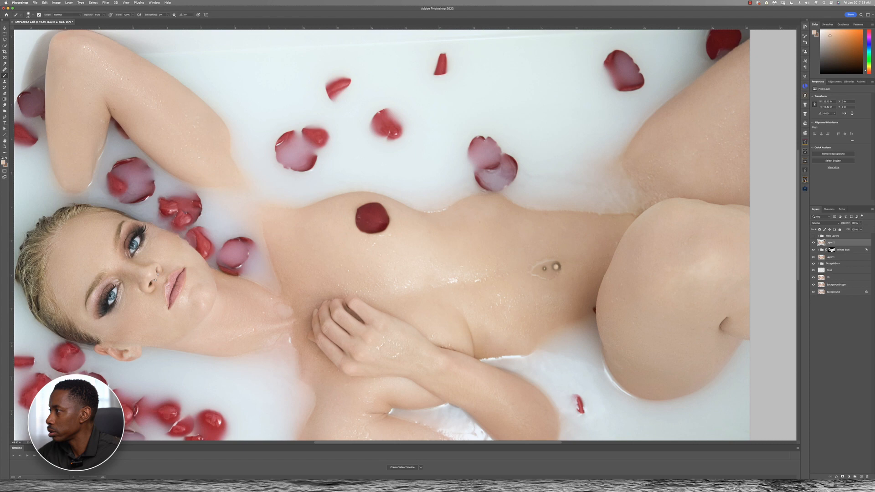
pyautogui.click(805, 180)
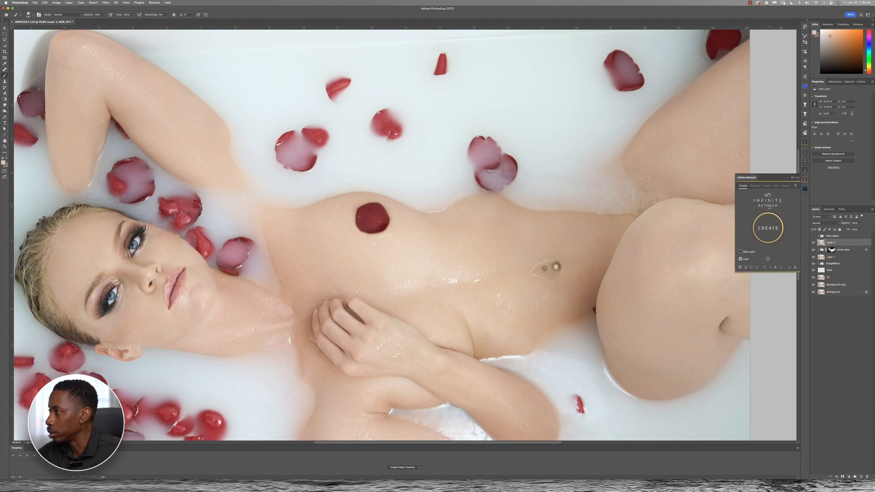
pyautogui.click(755, 186)
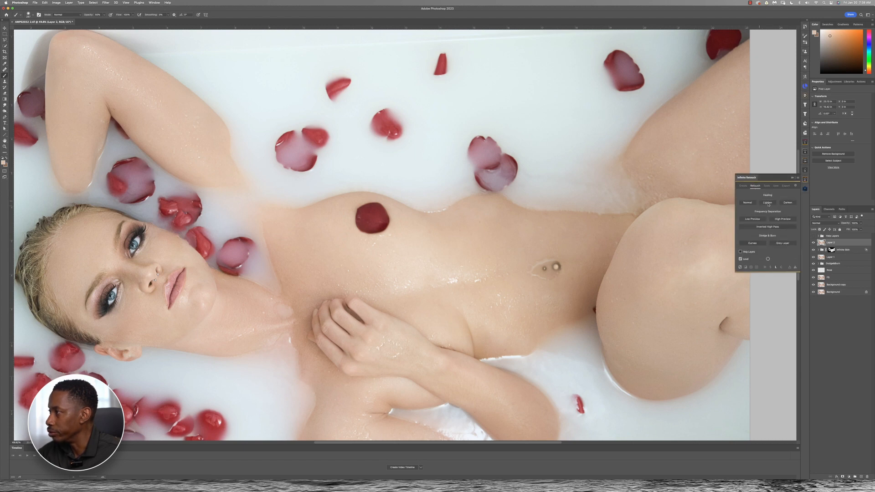
pyautogui.click(753, 243)
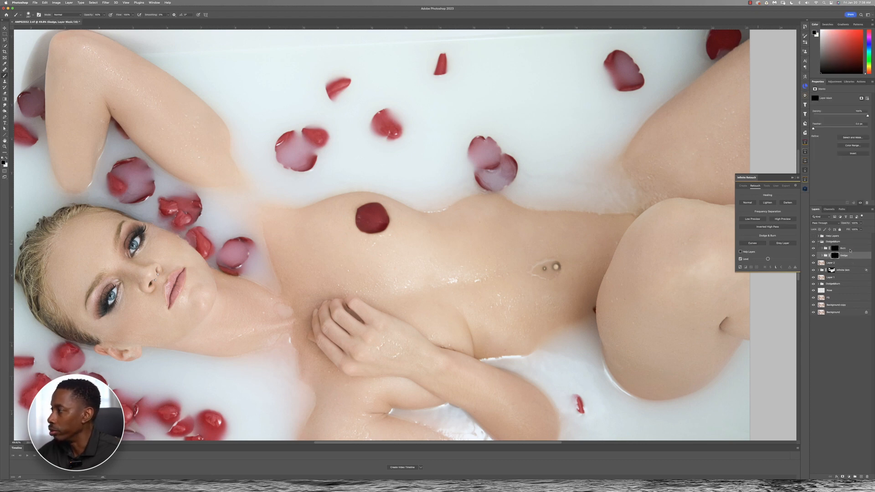
# Step: Target the Burn mask in the new dodge and burn group and brush over the upper thigh
pyautogui.click(854, 249)
pyautogui.moveTo(653, 137); pyautogui.dragTo(627, 124)
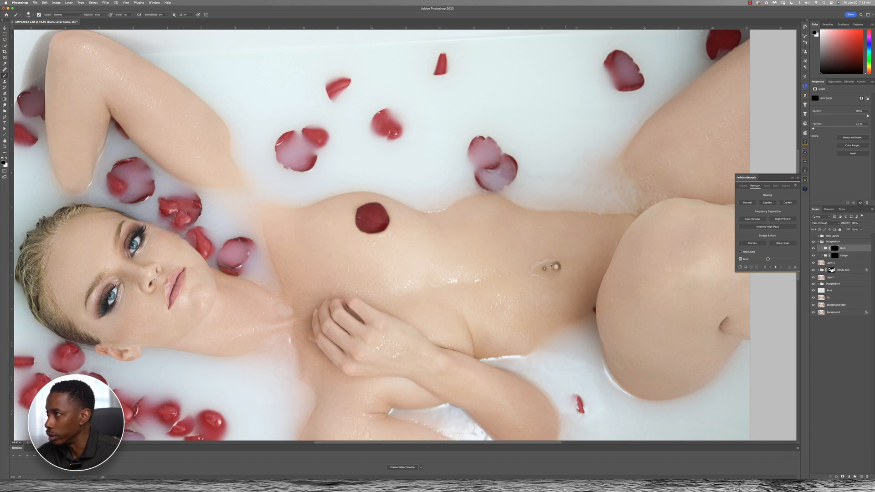
pyautogui.hscroll(5, 563, 255)
pyautogui.scroll(-2, 562, 256)
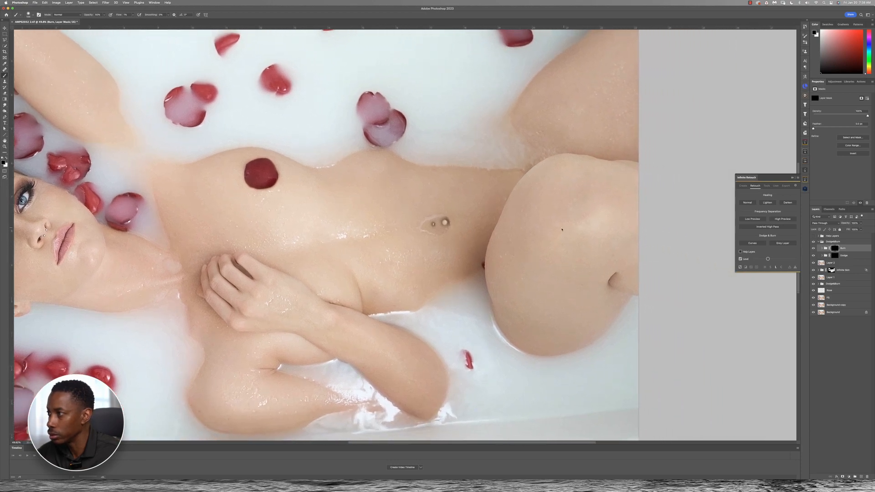
pyautogui.scroll(-3, 576, 218)
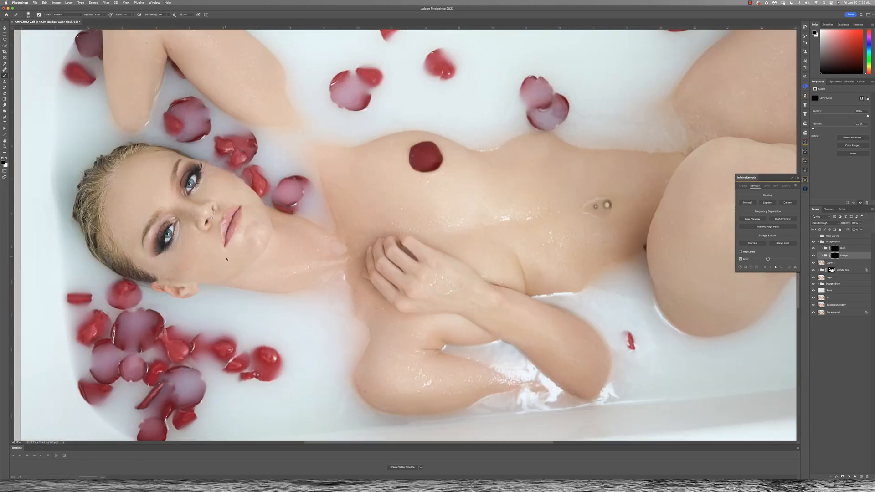
# Step: Switch the brush to white and paint on the Dodge mask to brighten areas of the face
pyautogui.press('x')
pyautogui.scroll(-3, 251, 244)
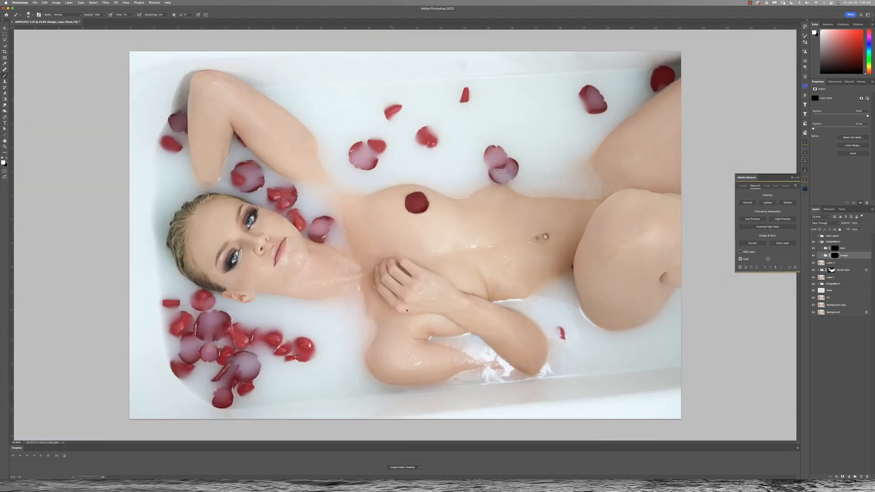
pyautogui.scroll(2, 401, 283)
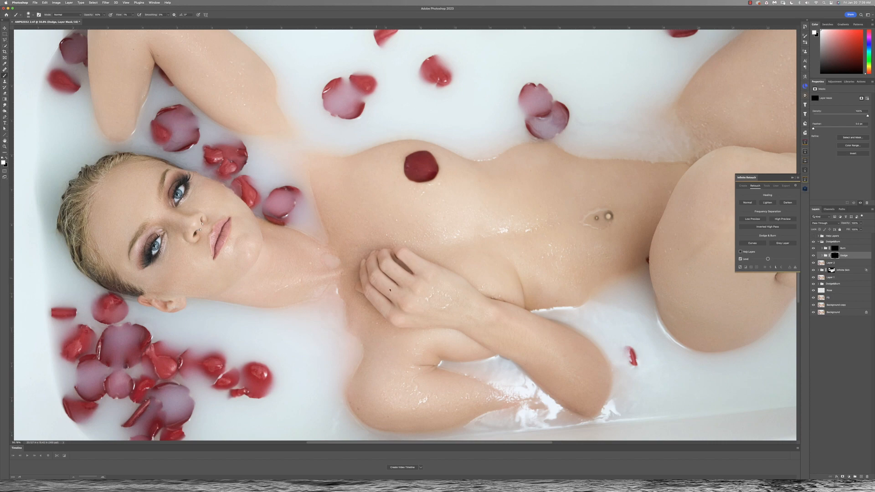
pyautogui.hscroll(-5, 269, 263)
pyautogui.scroll(3, 270, 301)
pyautogui.moveTo(275, 248); pyautogui.dragTo(274, 248)
pyautogui.scroll(2, 325, 285)
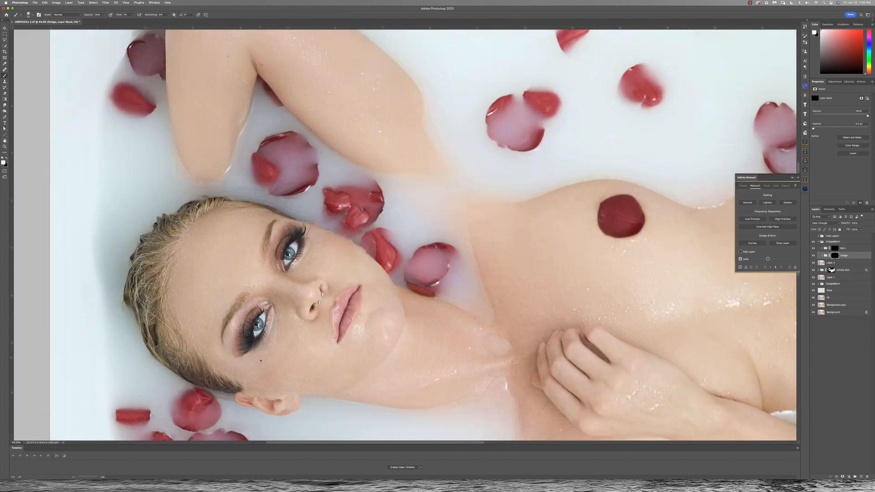
# Step: Alternate between the Burn and Dodge masks with the white brush to sculpt the face and body
pyautogui.hotkey('alt', ']')
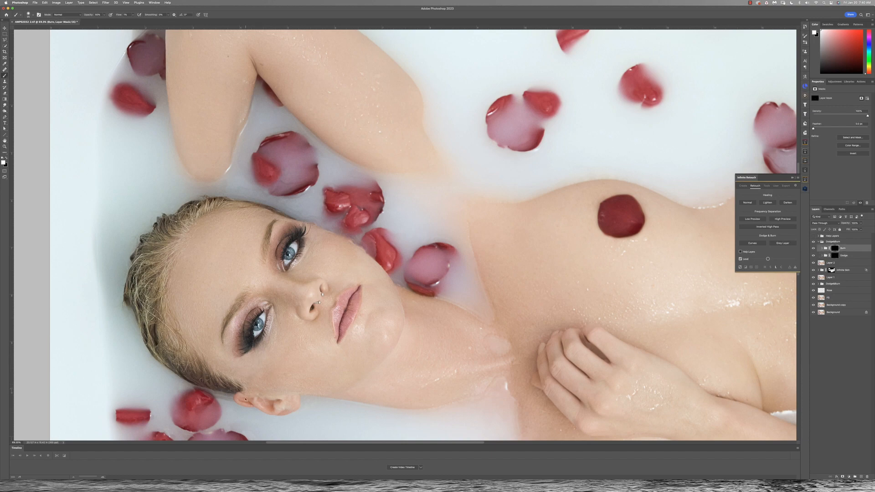
pyautogui.scroll(-4, 242, 374)
pyautogui.hotkey('alt', '[')
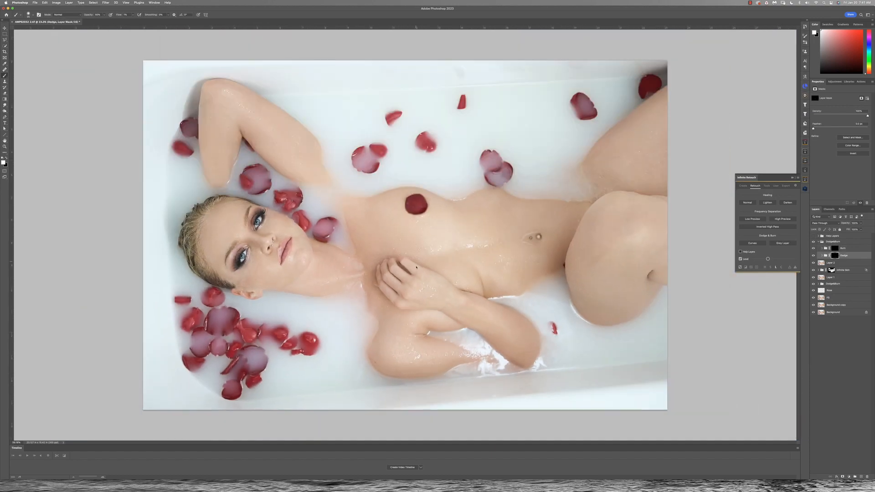
pyautogui.scroll(1, 499, 279)
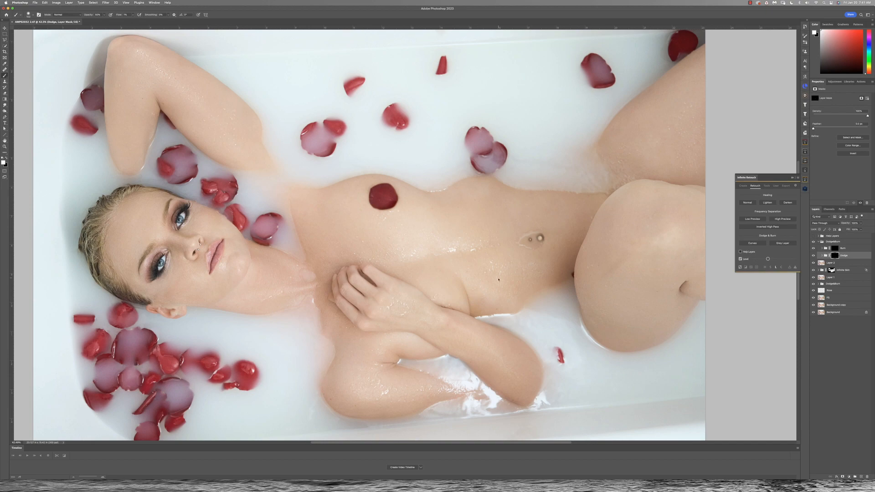
pyautogui.scroll(-1, 444, 334)
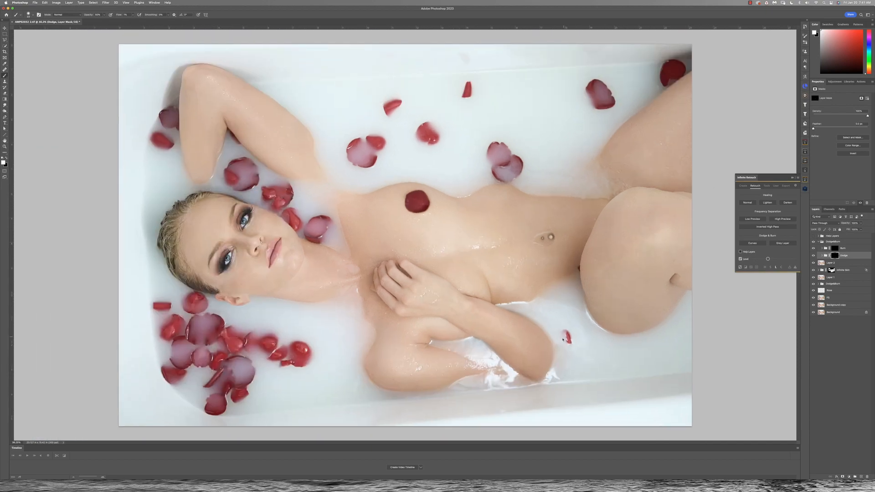
pyautogui.scroll(-1, 381, 283)
pyautogui.scroll(1, 517, 290)
pyautogui.scroll(-3, 527, 278)
# Step: Resize the brush and paint white on the Burn mask to deepen shading on the bent leg and abdomen
pyautogui.hotkey('alt', ']')
pyautogui.moveTo(541, 266); pyautogui.dragTo(540, 266)
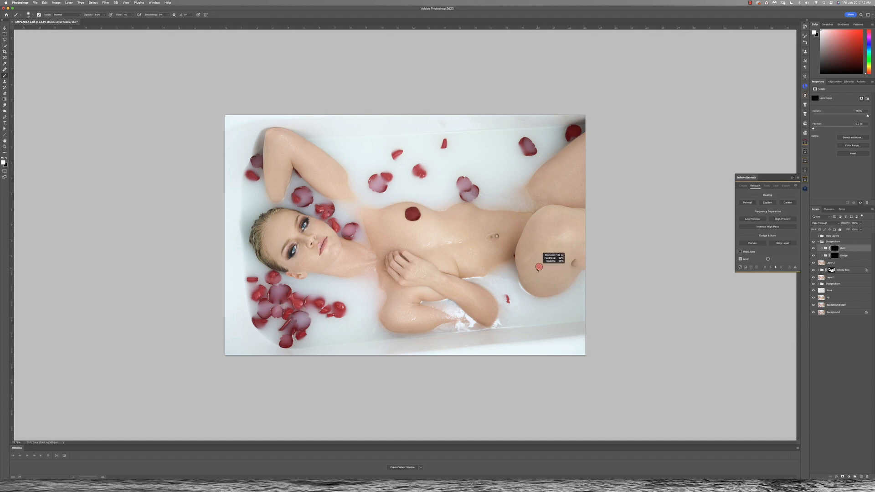
pyautogui.scroll(5, 561, 271)
pyautogui.scroll(-3, 561, 270)
pyautogui.moveTo(482, 244); pyautogui.dragTo(473, 245)
pyautogui.scroll(-5, 474, 245)
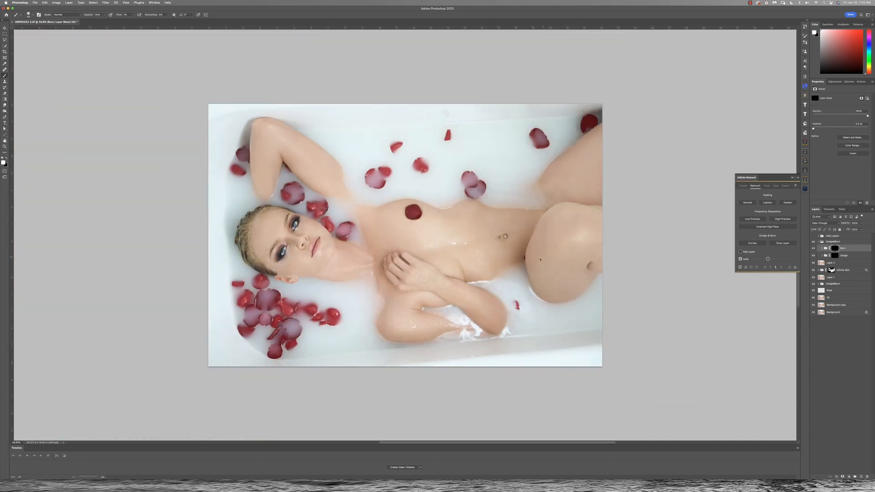
# Step: Collapse the finished dodge and burn group, stamp the visible layers and create another curves-based dodge and burn group above
pyautogui.click(819, 242)
pyautogui.press('alt+shift+super+e')
pyautogui.click(758, 245)
# Step: Paint white on the newest Burn mask to contour the face, chest, abdomen and bent leg
pyautogui.scroll(3, 273, 240)
pyautogui.hotkey('alt', ']')
pyautogui.moveTo(261, 236); pyautogui.dragTo(272, 236)
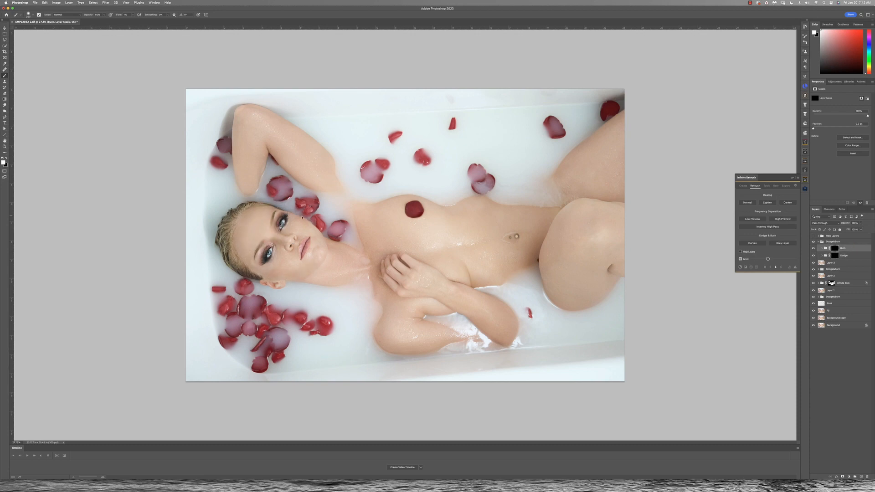
pyautogui.moveTo(361, 262); pyautogui.dragTo(364, 263)
pyautogui.moveTo(427, 243); pyautogui.dragTo(433, 244)
pyautogui.moveTo(558, 264); pyautogui.dragTo(572, 305)
pyautogui.moveTo(513, 213); pyautogui.dragTo(547, 213)
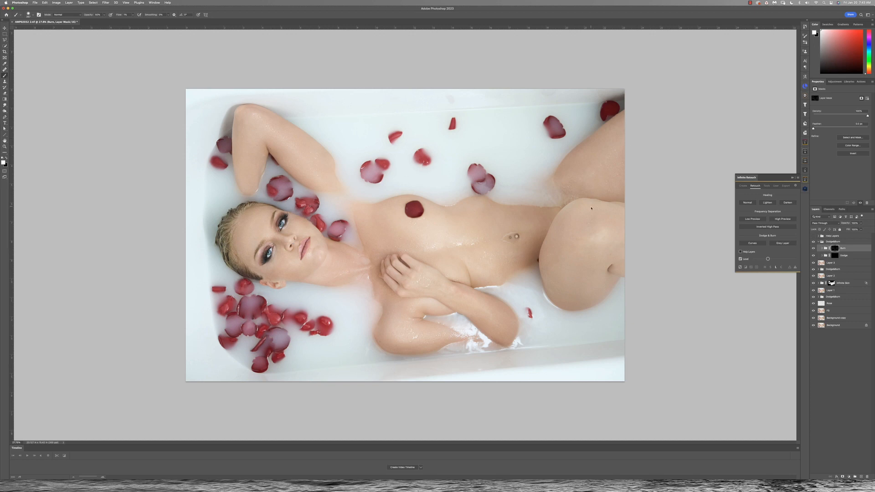
pyautogui.moveTo(295, 239)
pyautogui.mouseDown()
pyautogui.moveTo(285, 238)
pyautogui.moveTo(322, 241)
pyautogui.moveTo(316, 256)
pyautogui.mouseUp()
# Step: Paint white on the newest Dodge mask to brighten the neck, arm and face, and collapse the dodge and burn group
pyautogui.click(835, 256)
pyautogui.moveTo(333, 286); pyautogui.dragTo(339, 285)
pyautogui.moveTo(424, 375); pyautogui.dragTo(433, 375)
pyautogui.moveTo(237, 271); pyautogui.dragTo(240, 270)
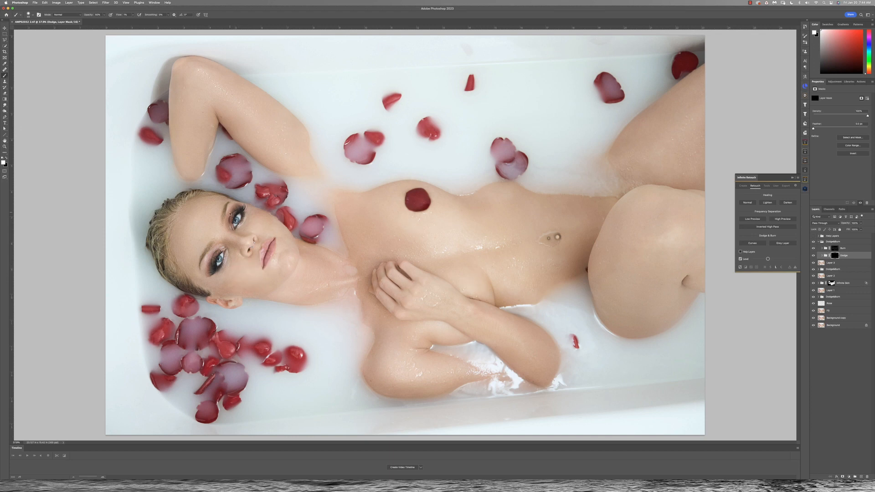
pyautogui.press('super+minus')
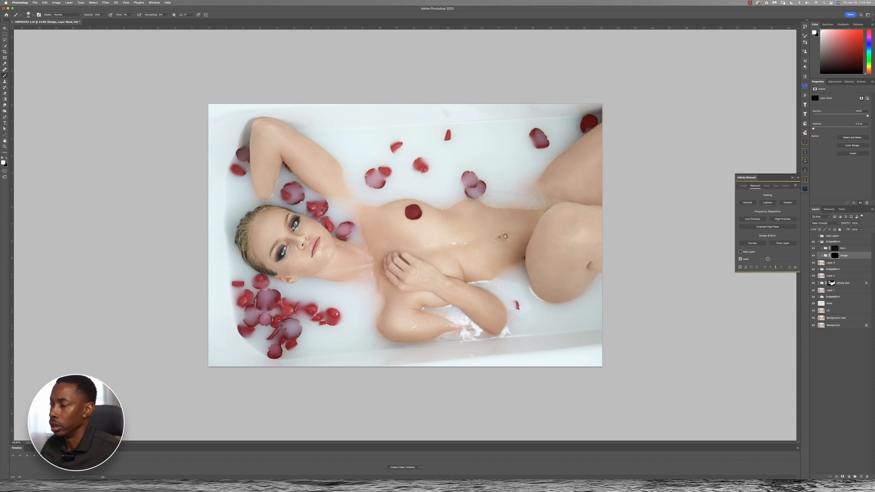
pyautogui.click(819, 242)
pyautogui.click(828, 246)
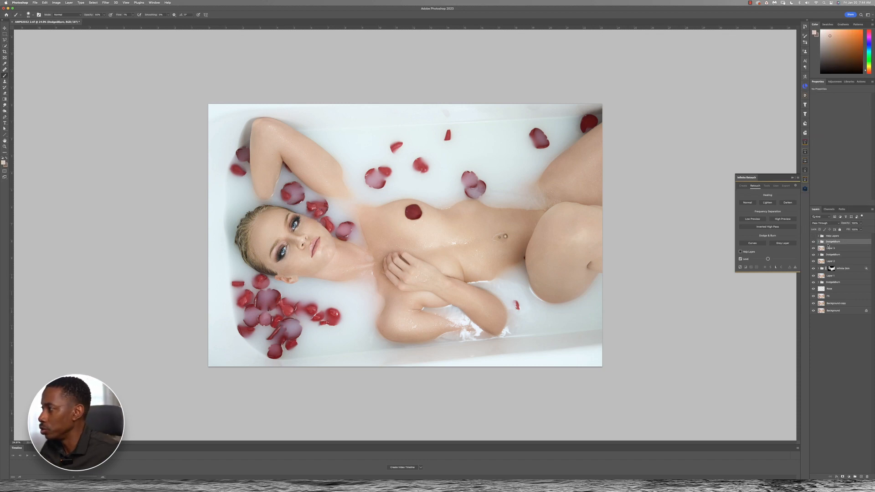
# Step: Lower the newest Dodge&Burn group's opacity and stamp the visible layers into a new layer above it
pyautogui.press('v')
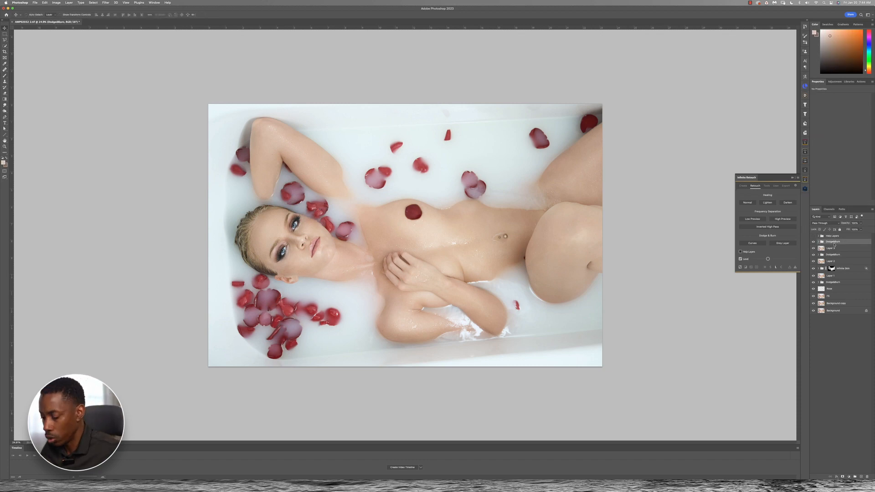
pyautogui.click(847, 225)
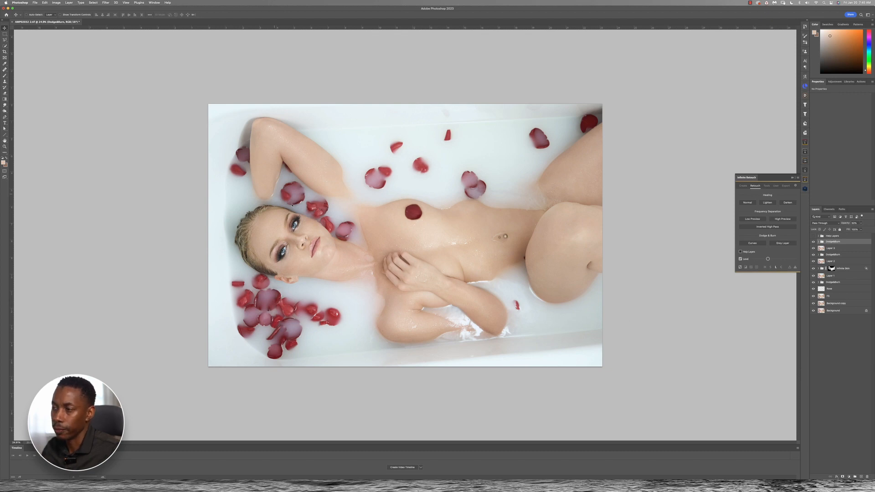
pyautogui.scroll(4, 277, 197)
pyautogui.scroll(-2, 292, 205)
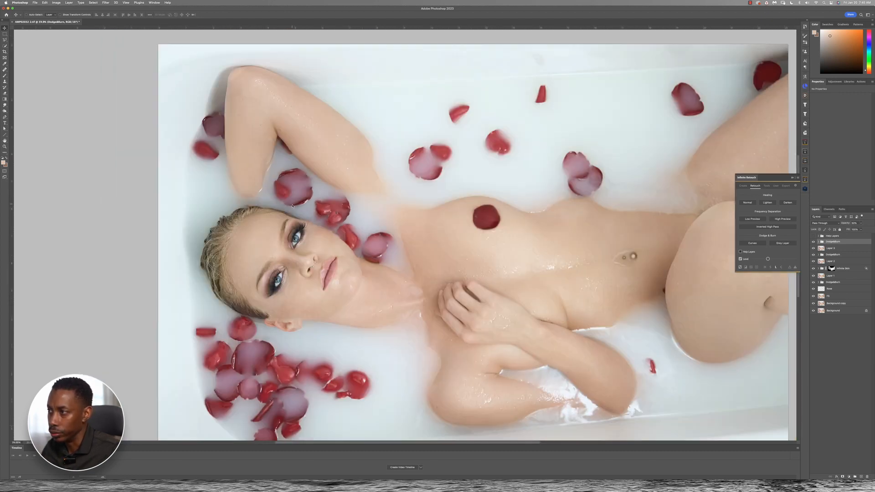
pyautogui.hscroll(5, 476, 271)
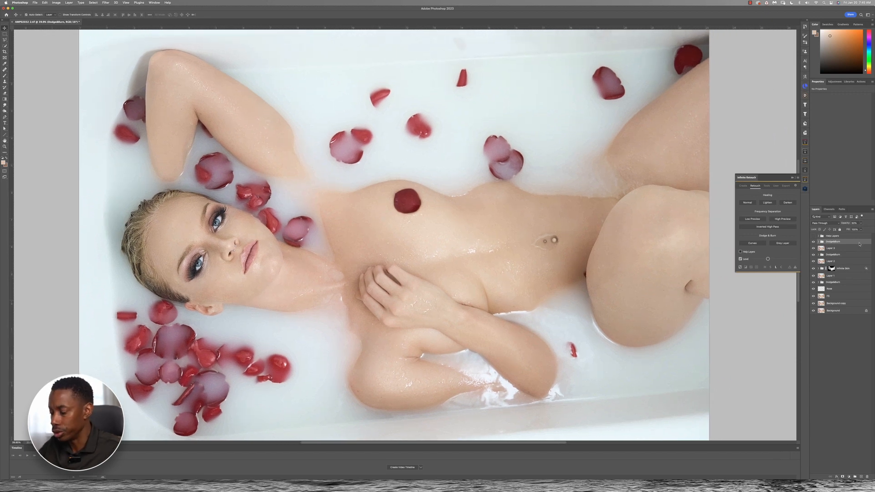
pyautogui.press('super+alt+shift+e')
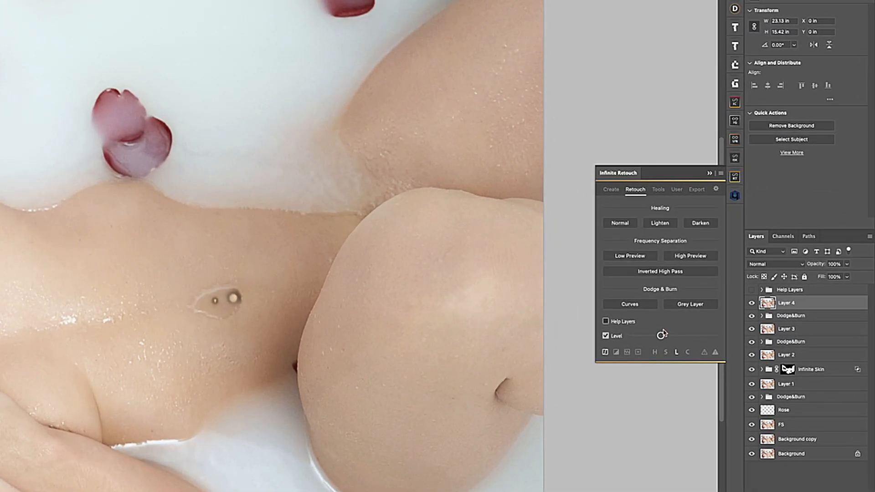
# Step: Duplicate the stamped layer twice, then invert the upper copy and set its blend mode to Vivid Light
pyautogui.hotkey('ctrl', 'j')
pyautogui.hotkey('ctrl', 'j')
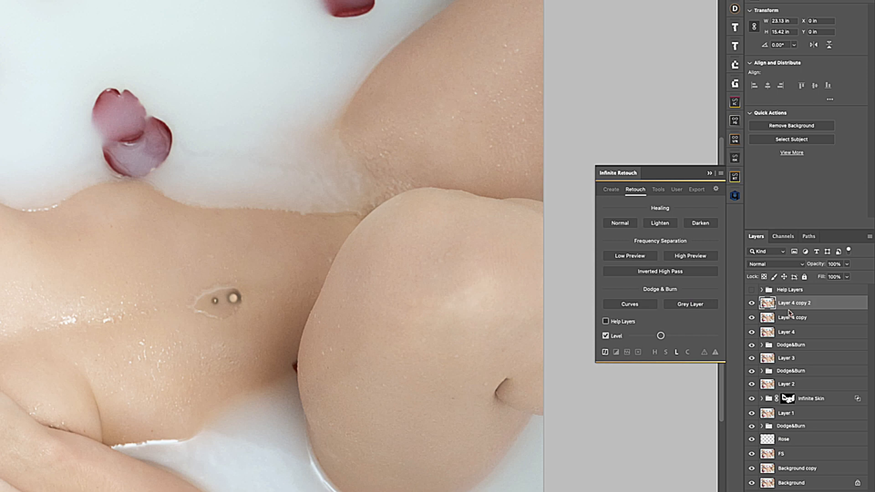
pyautogui.hotkey('ctrl', 'i')
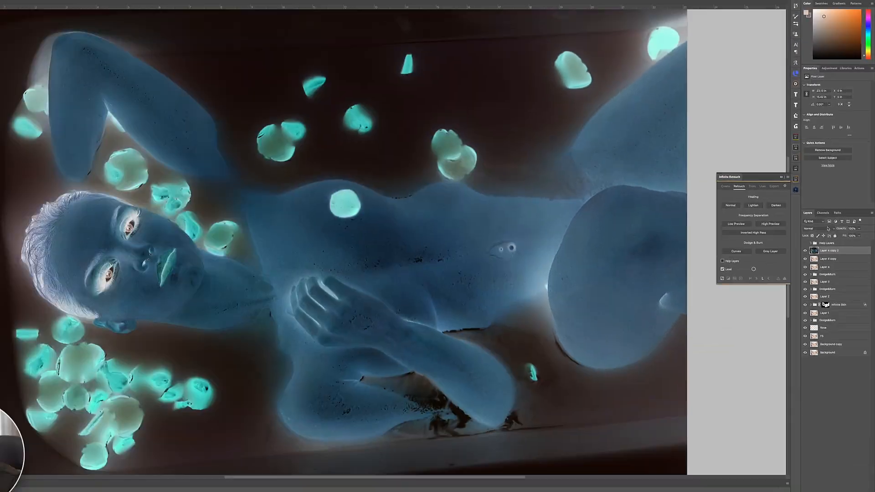
pyautogui.click(828, 228)
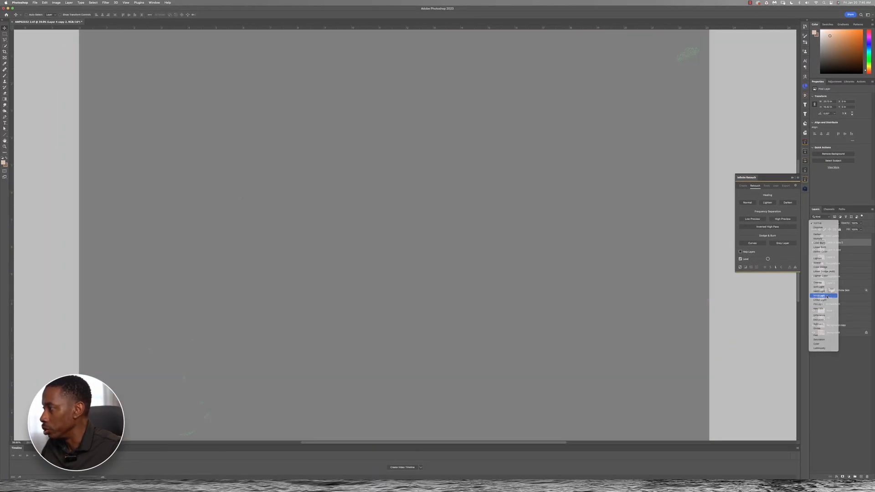
pyautogui.click(828, 296)
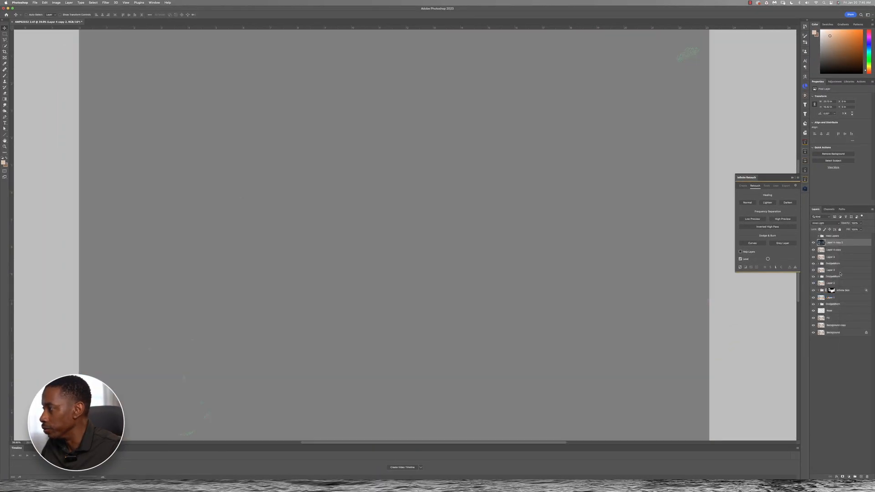
# Step: Convert the inverted Vivid Light copy to a smart object and apply a Gaussian Blur with a 2-pixel radius
pyautogui.rightClick(850, 244)
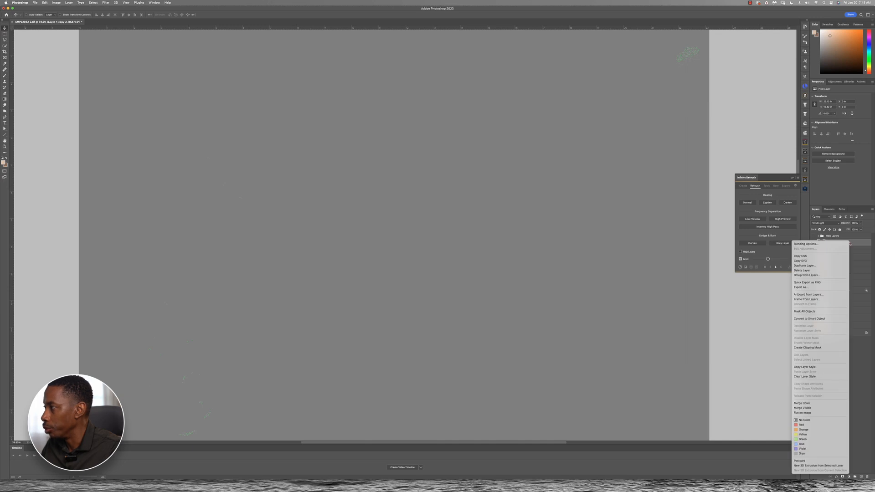
pyautogui.click(817, 319)
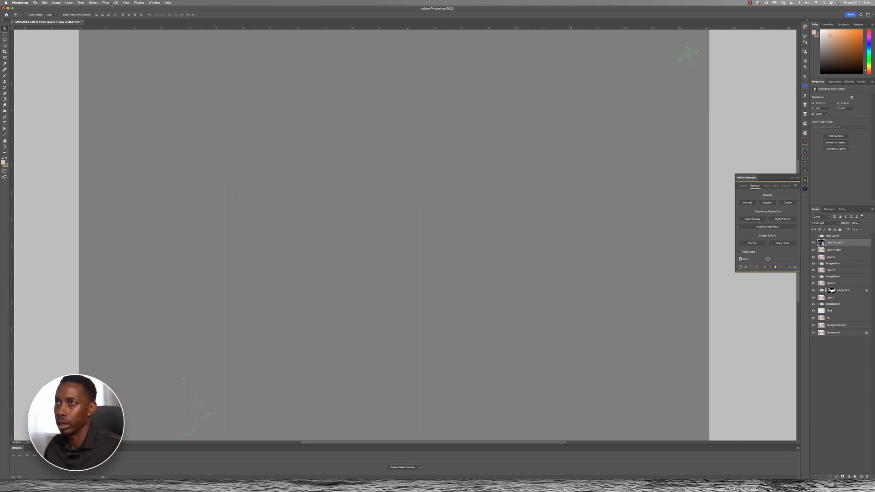
pyautogui.click(107, 3)
pyautogui.moveTo(133, 62)
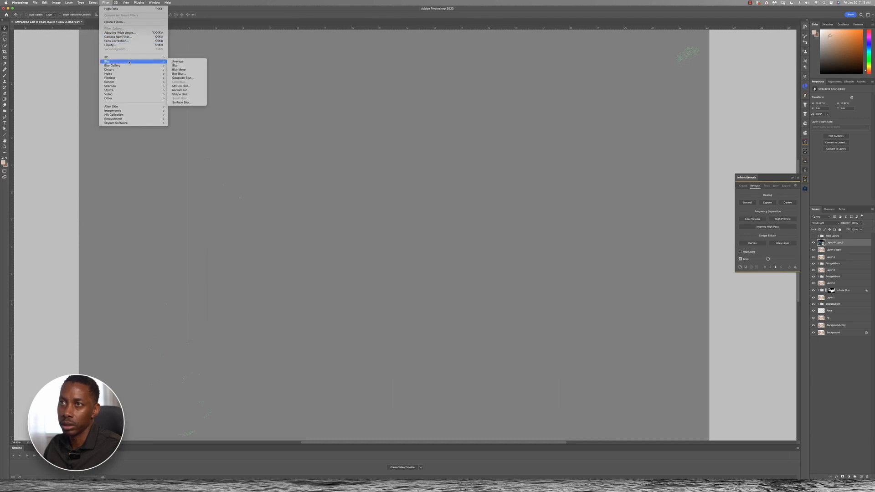
pyautogui.click(178, 79)
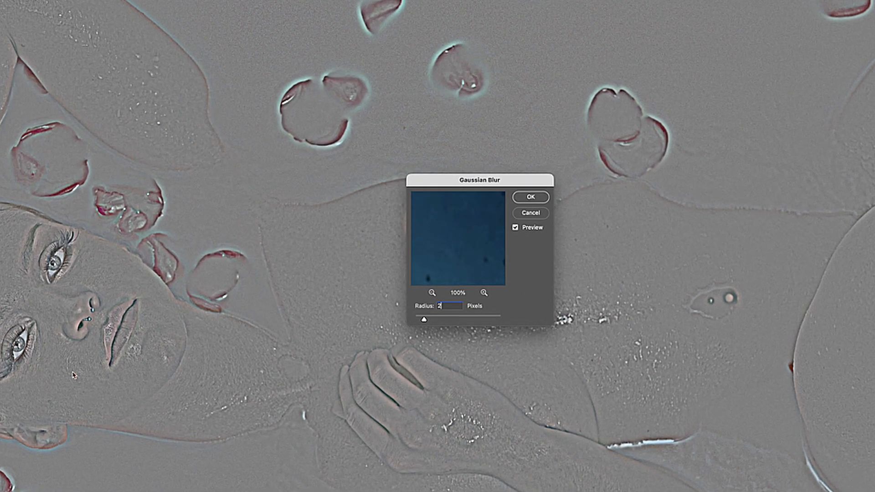
pyautogui.write('2')
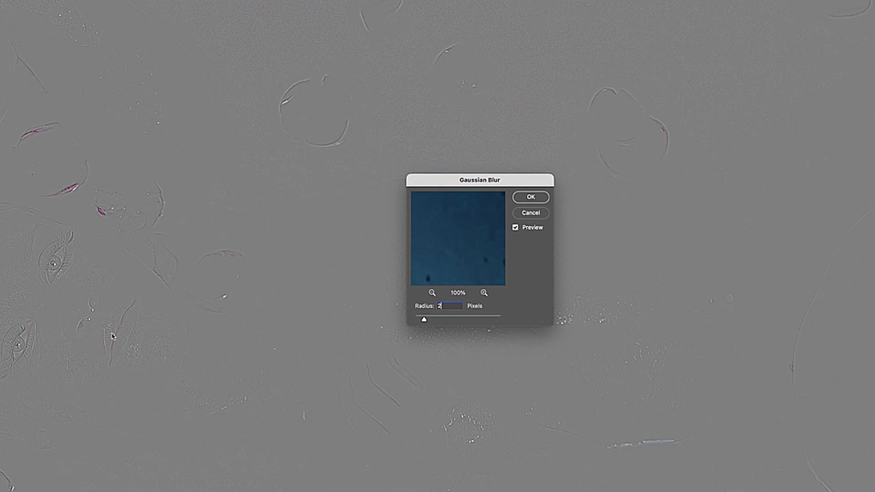
pyautogui.click(530, 197)
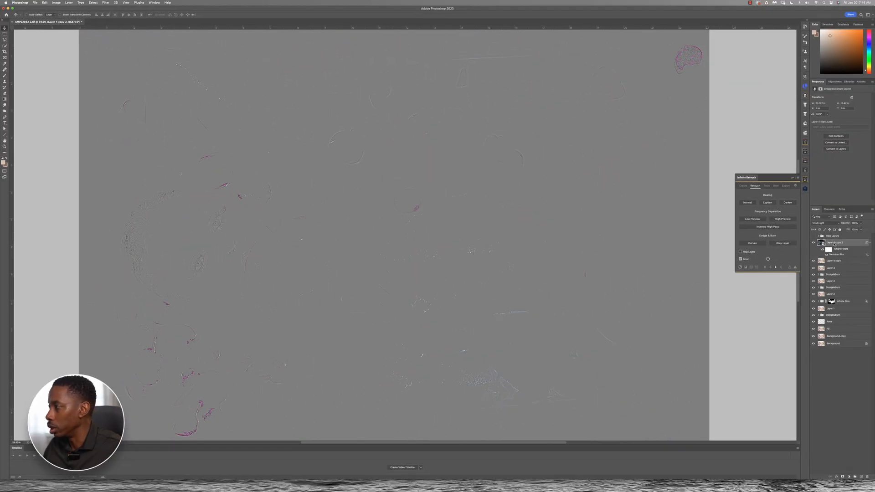
# Step: Group the blurred smart object with the layer copy beneath it and set the group's blend mode to Overlay
pyautogui.click(840, 262)
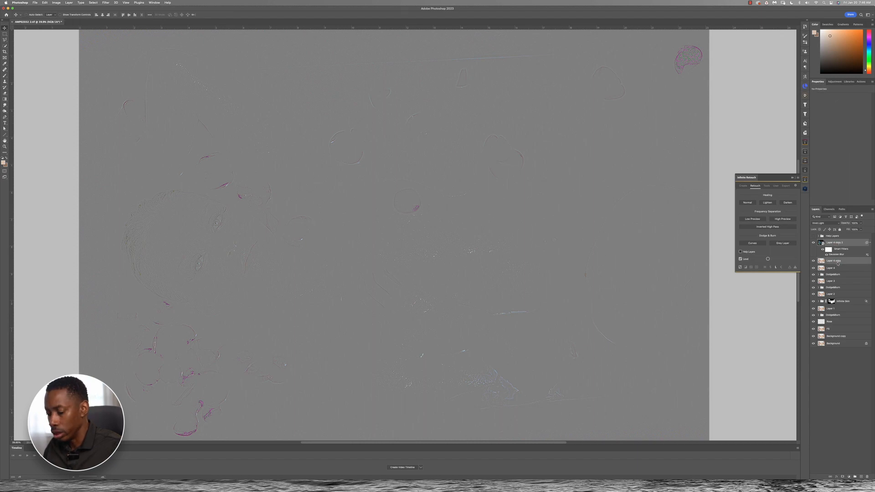
pyautogui.press('super+g')
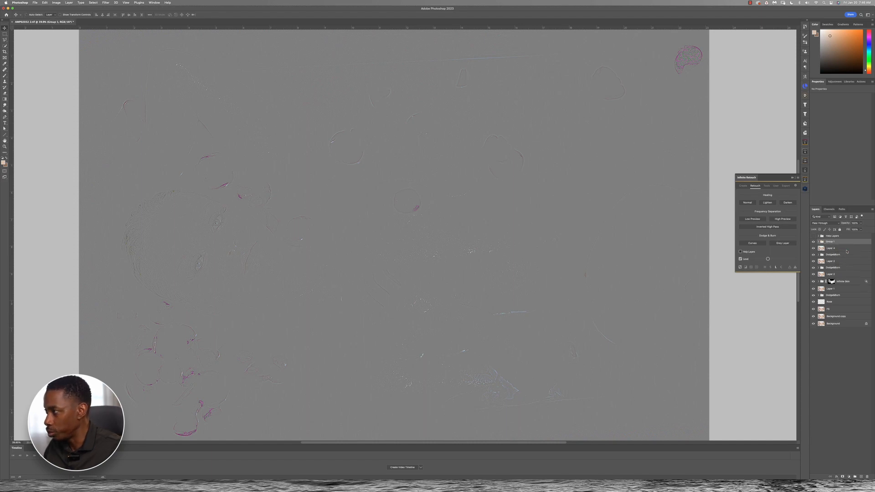
pyautogui.click(832, 224)
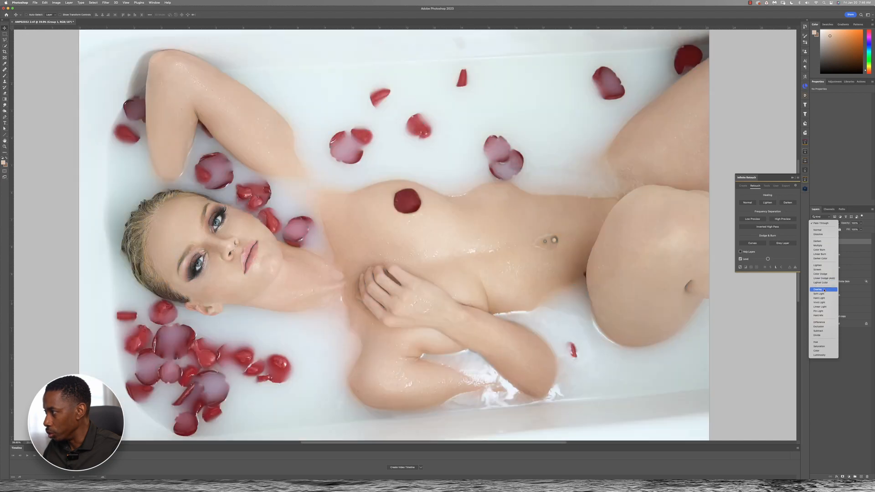
pyautogui.click(824, 290)
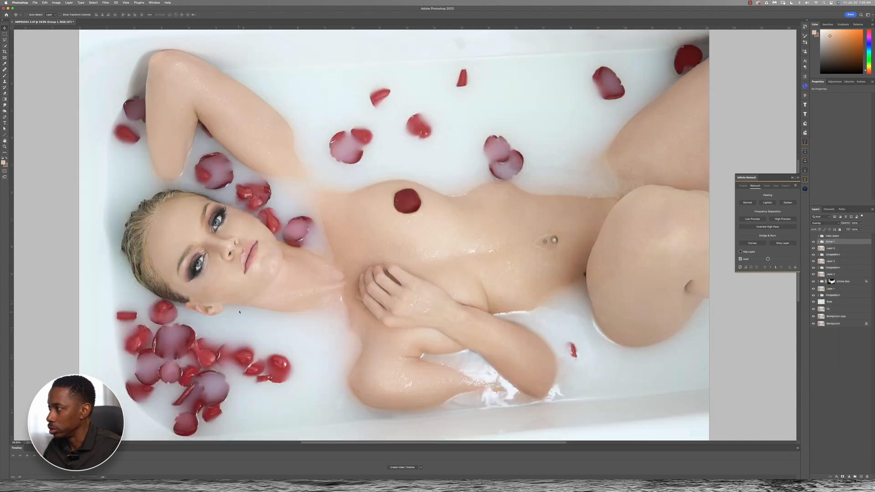
# Step: Expand the Overlay group and slightly raise the radius of the smart object's Gaussian Blur filter
pyautogui.scroll(3, 237, 311)
pyautogui.scroll(4, 234, 309)
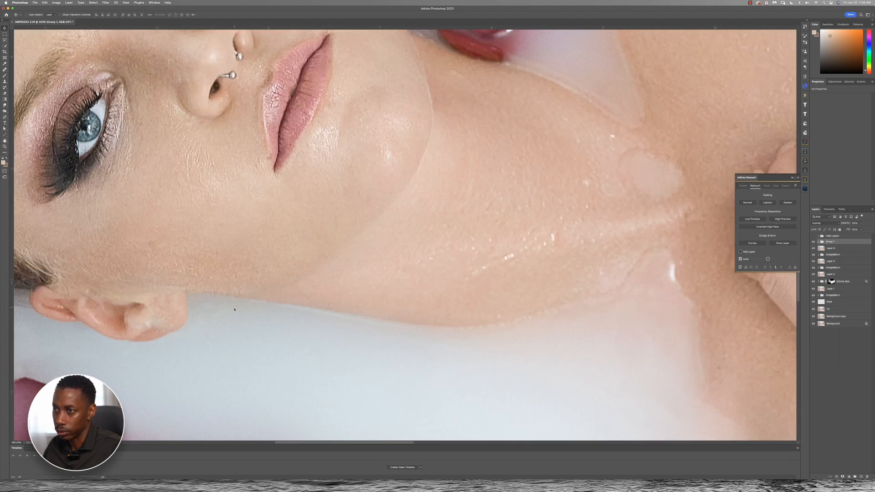
pyautogui.scroll(-2, 235, 310)
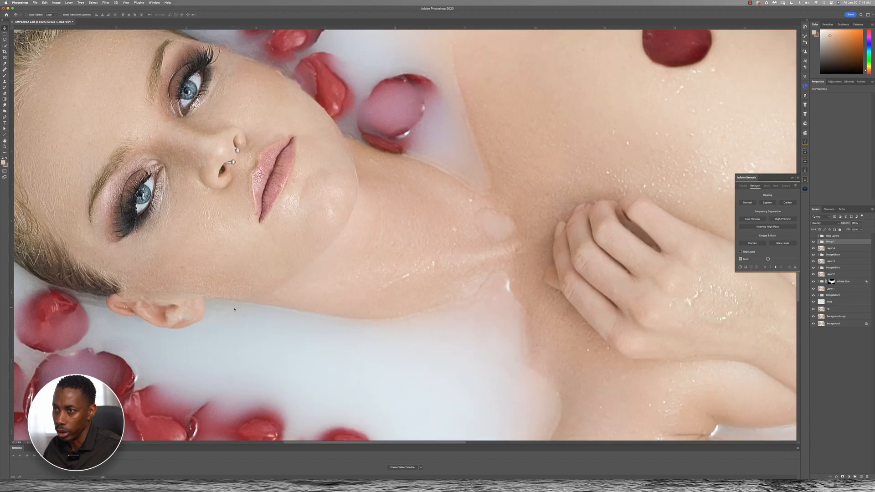
pyautogui.click(819, 242)
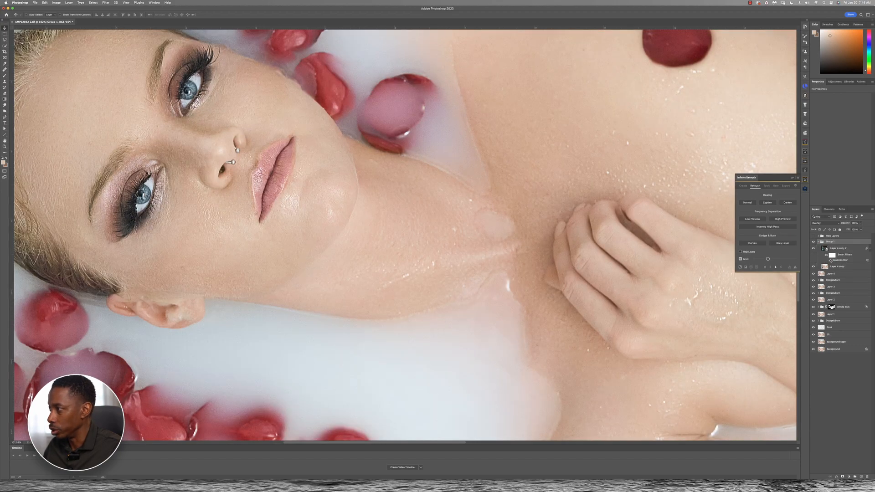
pyautogui.doubleClick(840, 260)
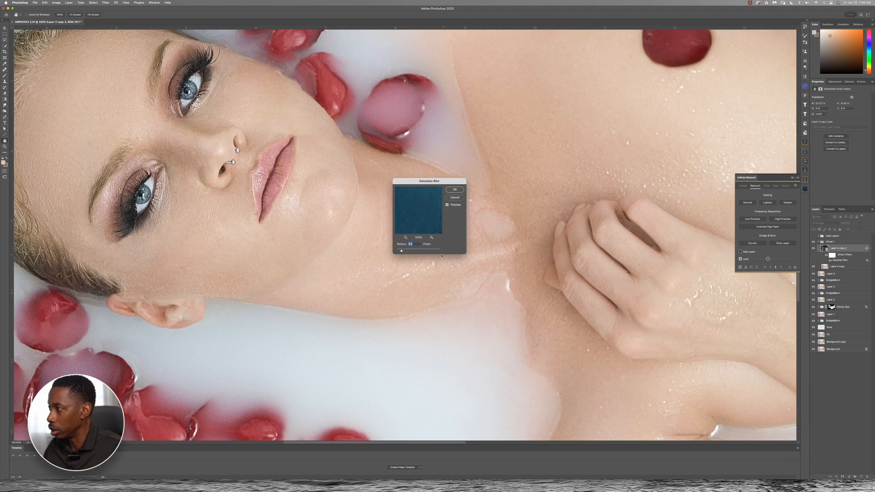
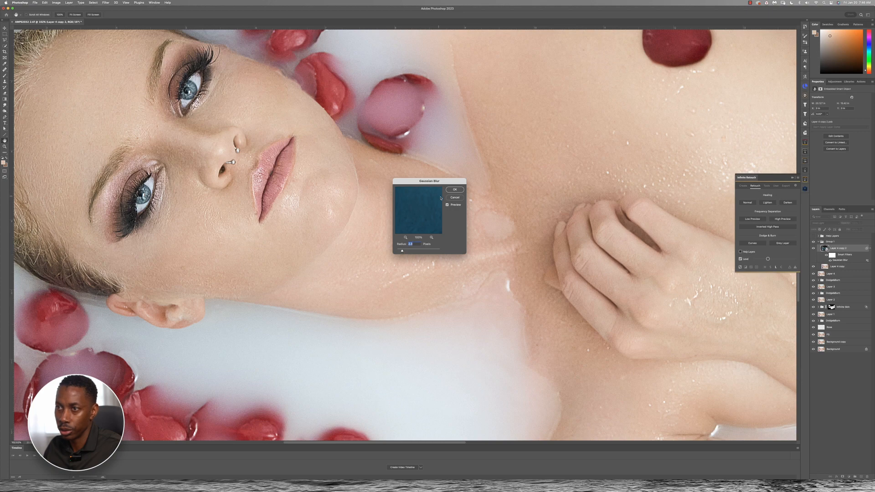
pyautogui.click(453, 190)
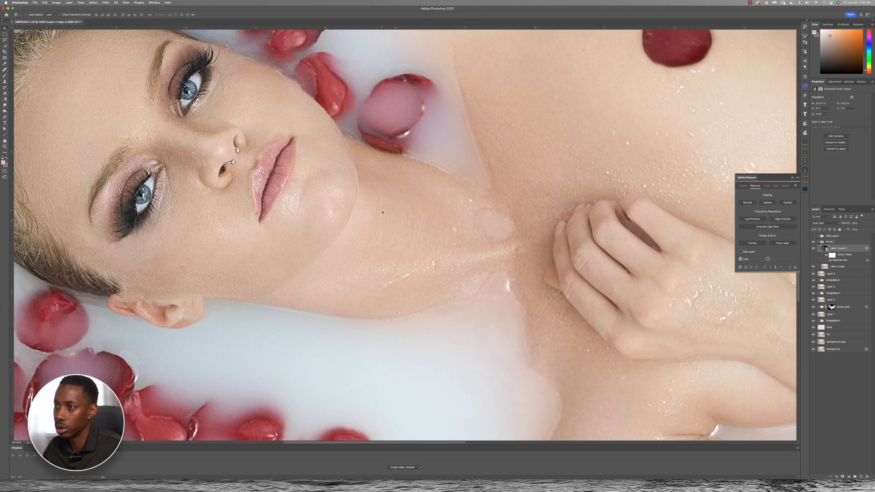
# Step: Compare the retouched portrait with the original by isolating the Background copy layer and restoring all layers
pyautogui.scroll(-5, 382, 213)
pyautogui.scroll(-3, 382, 213)
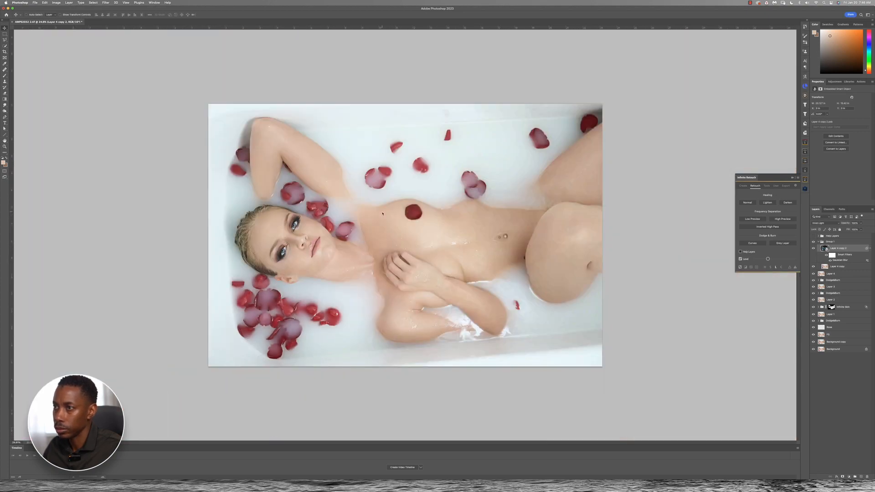
pyautogui.scroll(3, 425, 228)
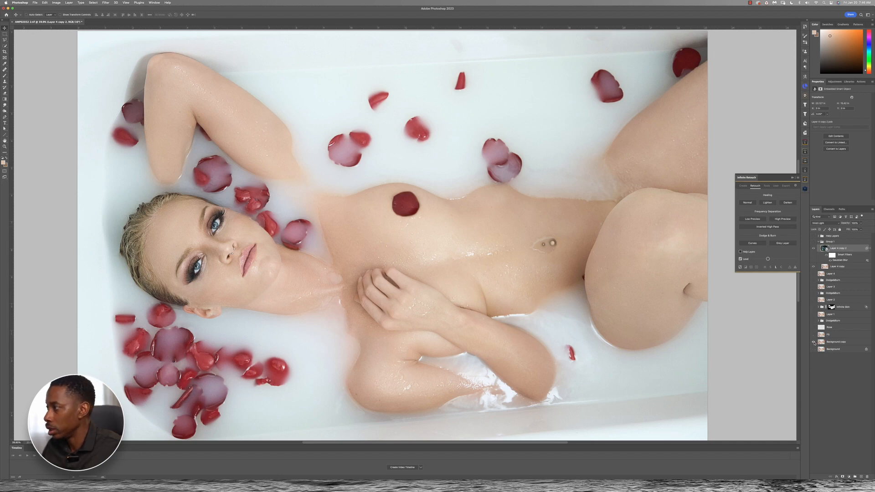
pyautogui.click(814, 342)
pyautogui.keyDown('alt'); pyautogui.click(814, 342); pyautogui.keyUp('alt')
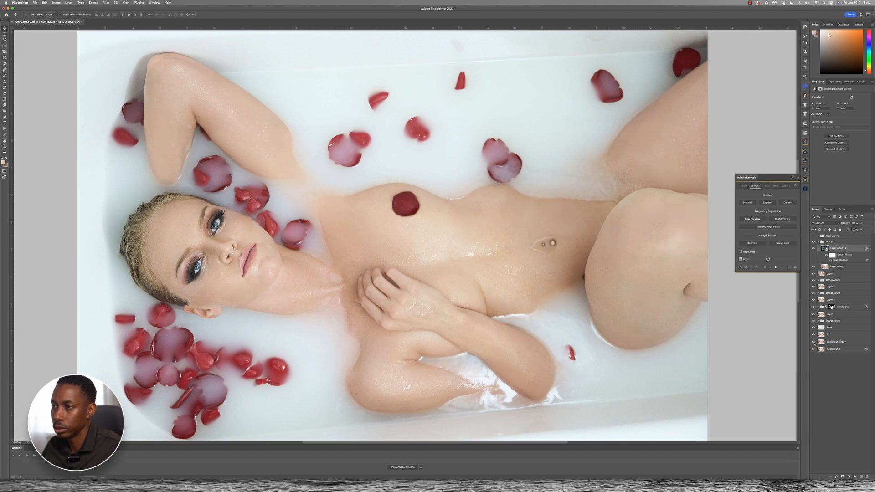
pyautogui.keyDown('alt'); pyautogui.click(814, 342); pyautogui.keyUp('alt')
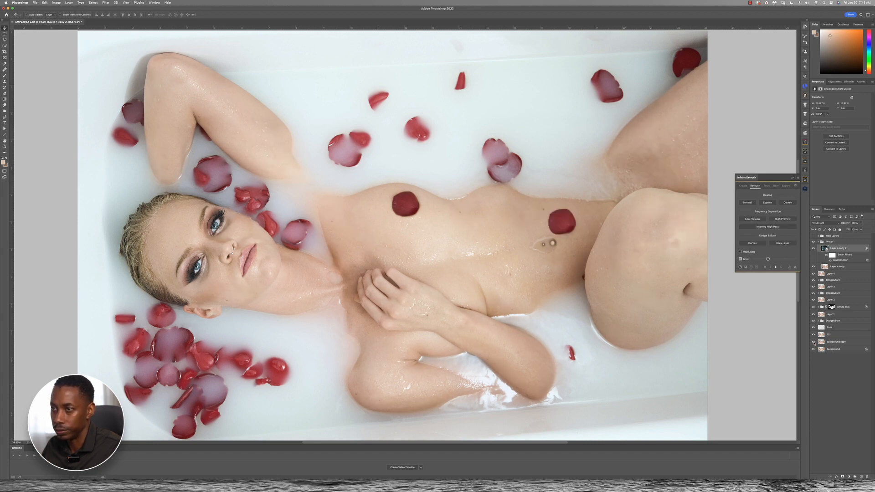
pyautogui.keyDown('alt'); pyautogui.click(814, 342); pyautogui.keyUp('alt')
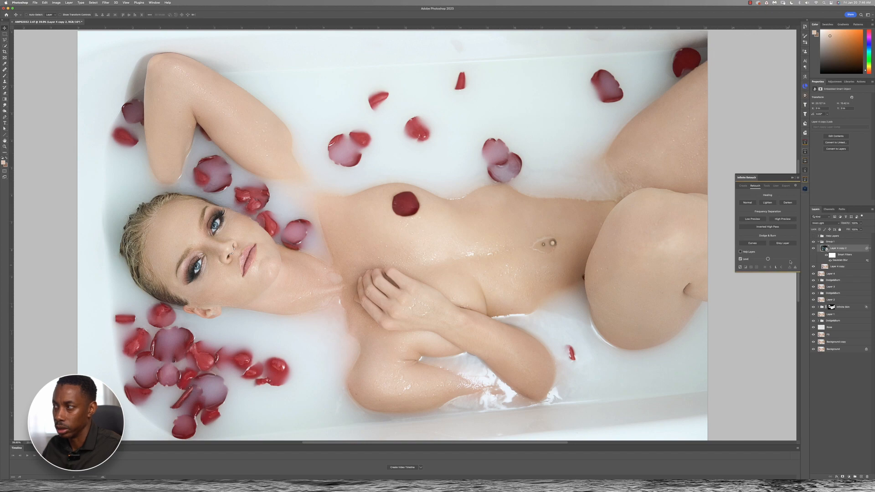
# Step: Collapse the Overlay sharpening group, check the face up close and open the Infinite Guide retouching steps
pyautogui.click(819, 242)
pyautogui.scroll(3, 211, 273)
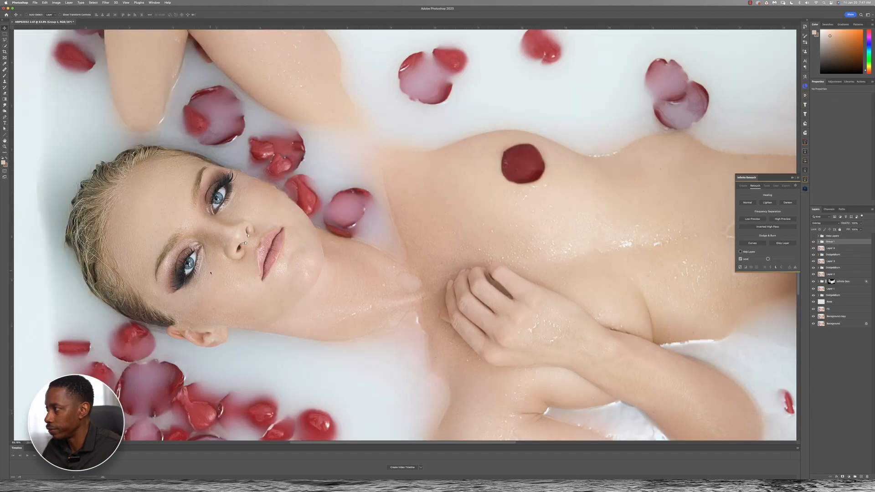
pyautogui.scroll(3, 210, 273)
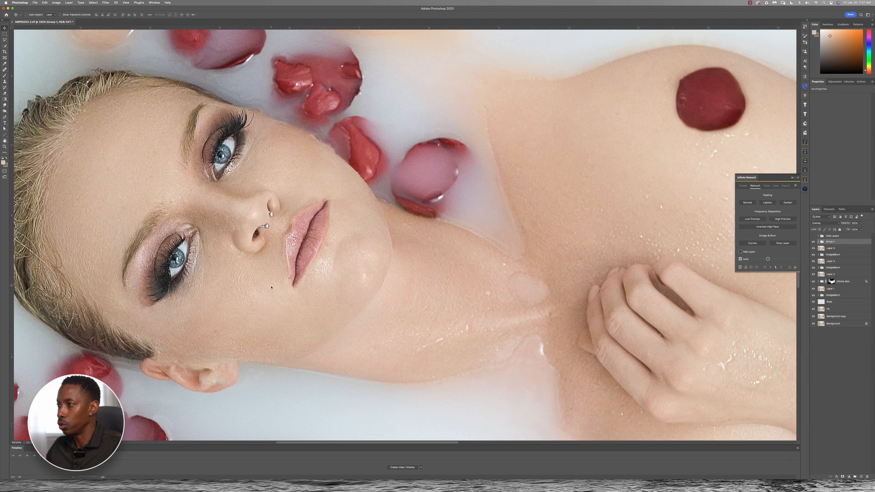
pyautogui.scroll(-3, 271, 287)
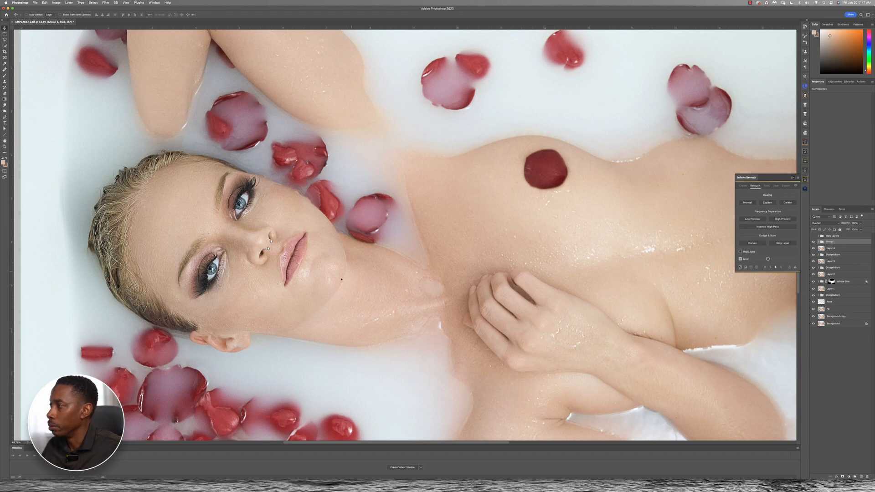
pyautogui.scroll(3, 222, 278)
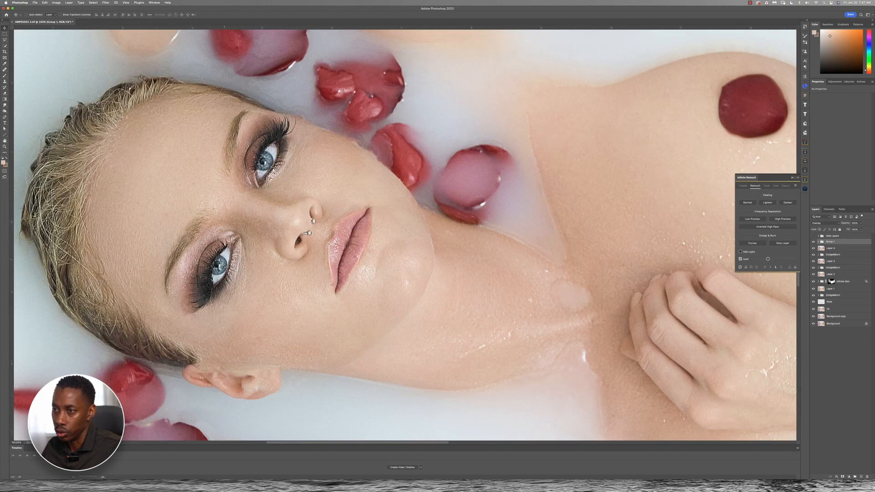
pyautogui.click(805, 153)
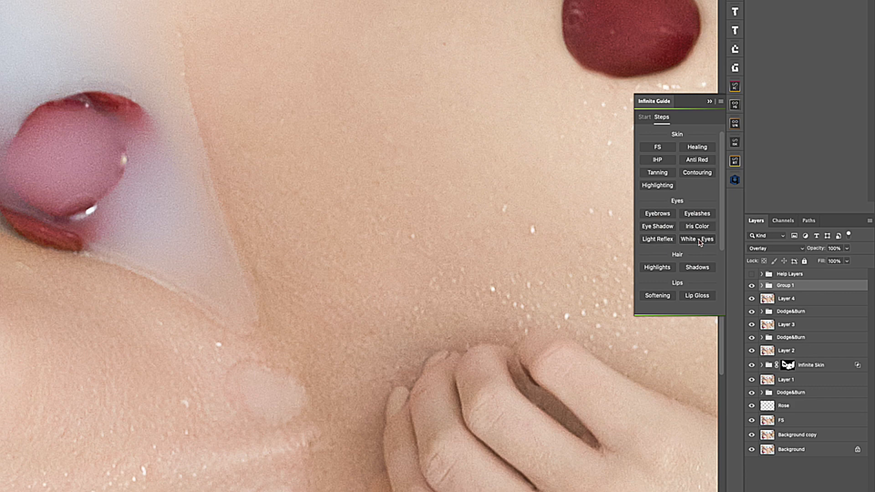
# Step: Add the guided White - Eyes adjustment layer and paint white on its mask over the whites of both eyes
pyautogui.click(700, 242)
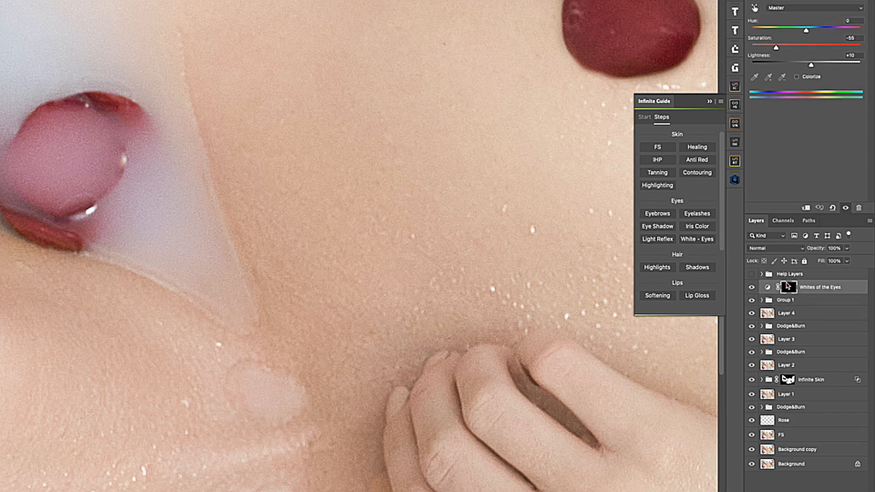
pyautogui.click(788, 290)
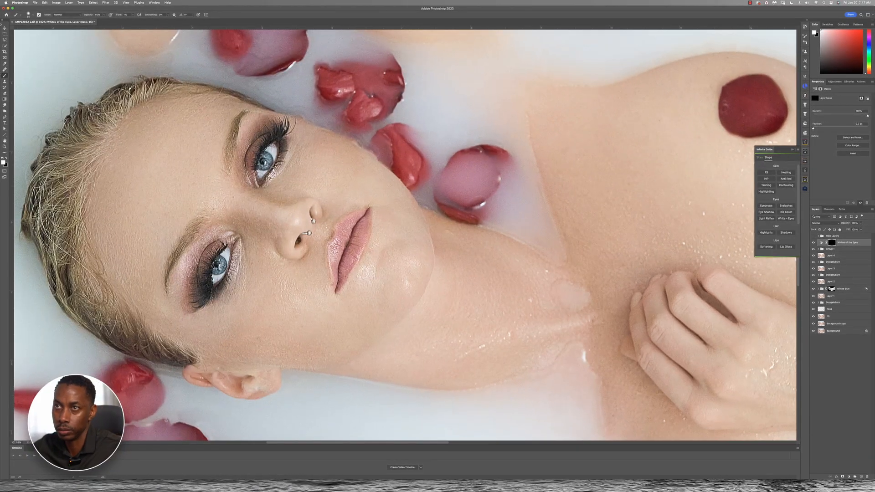
pyautogui.press('0')
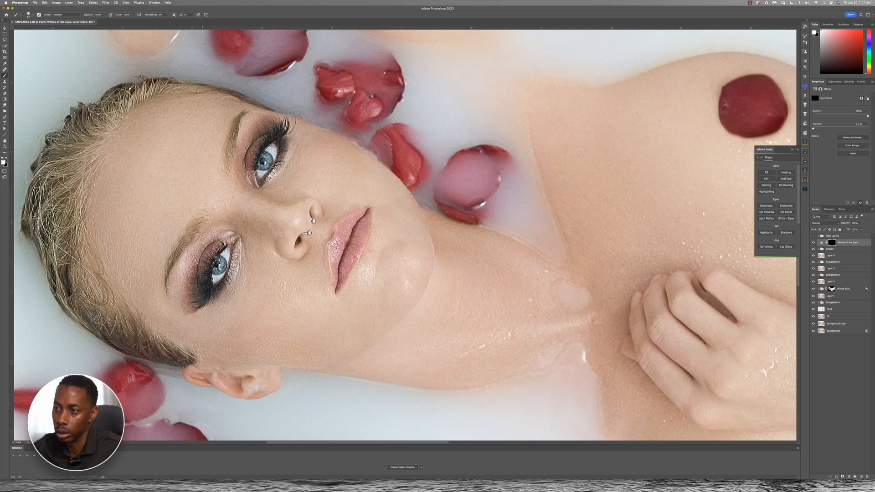
pyautogui.moveTo(229, 255); pyautogui.dragTo(229, 255)
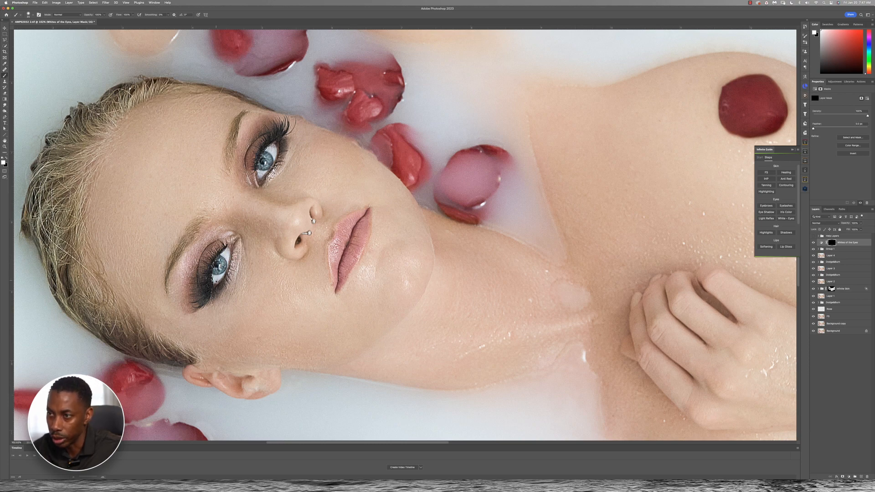
pyautogui.scroll(2, 251, 268)
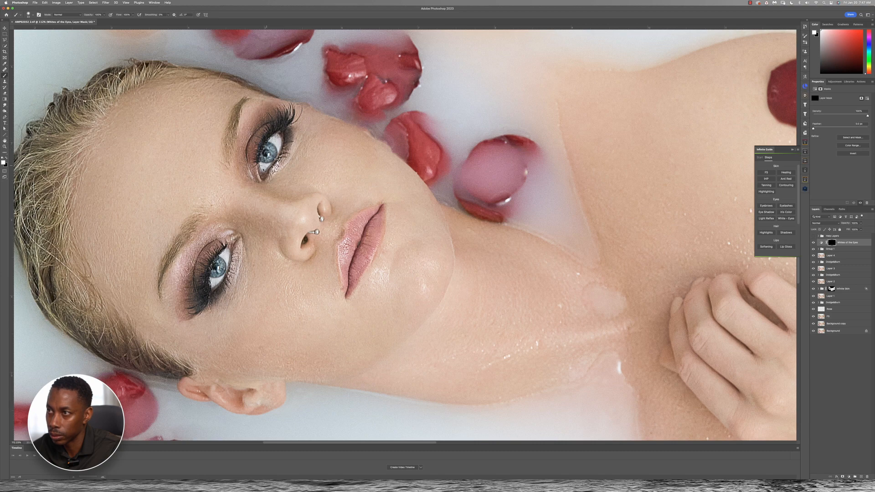
pyautogui.press('super+0')
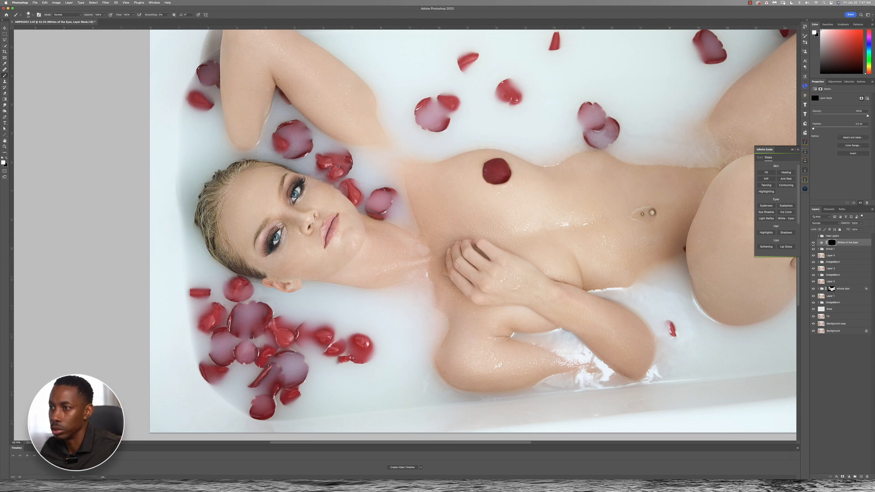
pyautogui.scroll(10, 272, 270)
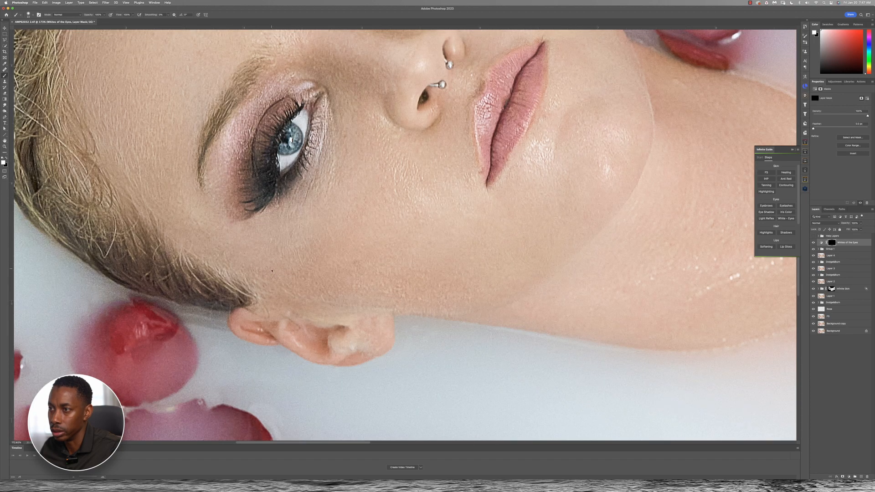
pyautogui.press('x')
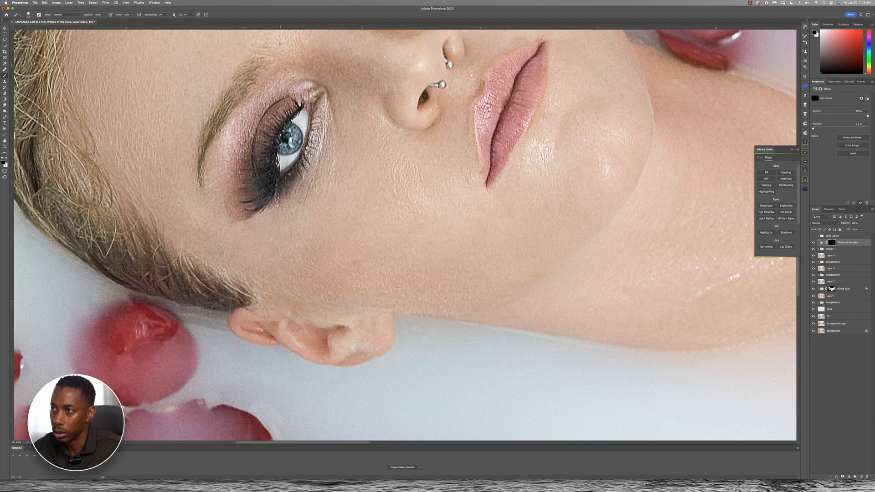
pyautogui.scroll(8, 293, 172)
pyautogui.hscroll(5, 293, 173)
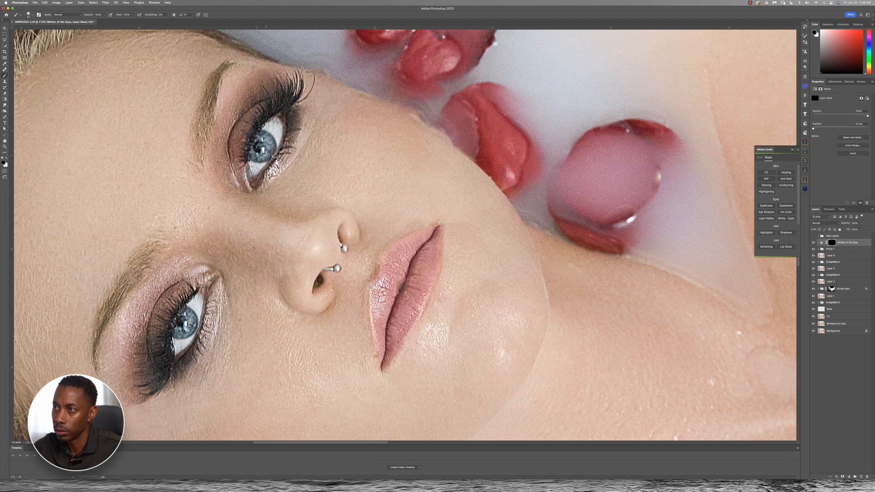
# Step: Compare the portrait with and without the Whites of the Eyes layer and check the result at different magnifications
pyautogui.scroll(-6, 292, 155)
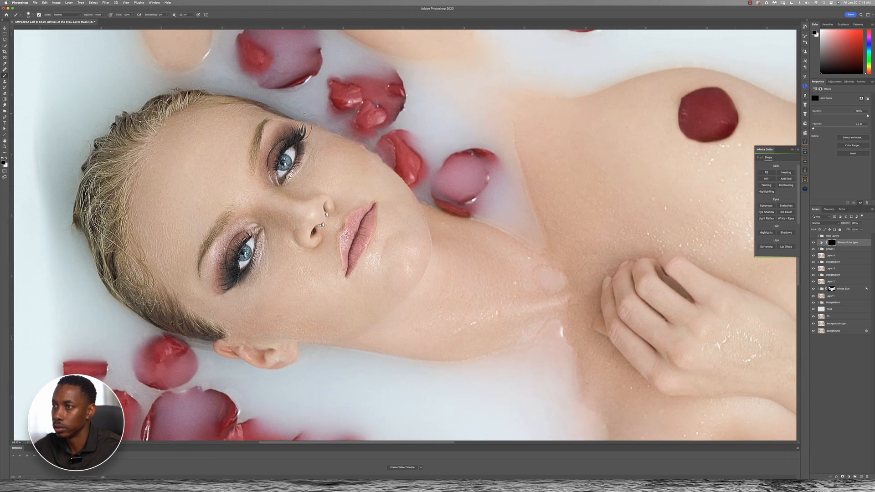
pyautogui.click(814, 242)
pyautogui.click(814, 242)
pyautogui.click(814, 242)
pyautogui.click(814, 243)
pyautogui.click(814, 243)
pyautogui.click(814, 243)
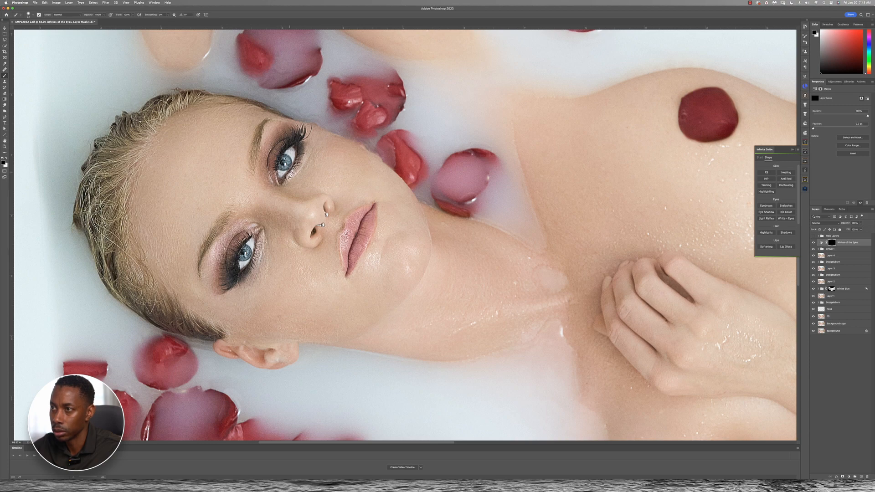
pyautogui.scroll(-6, 318, 209)
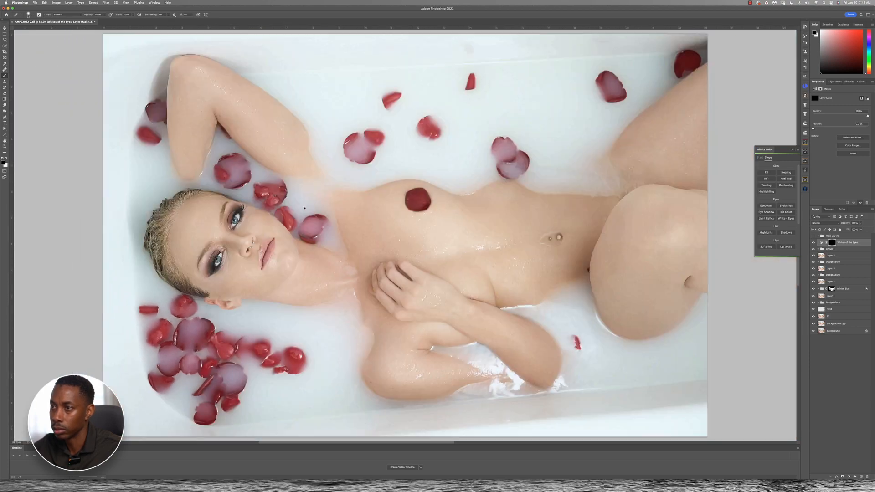
pyautogui.scroll(4, 317, 210)
pyautogui.scroll(-2, 308, 212)
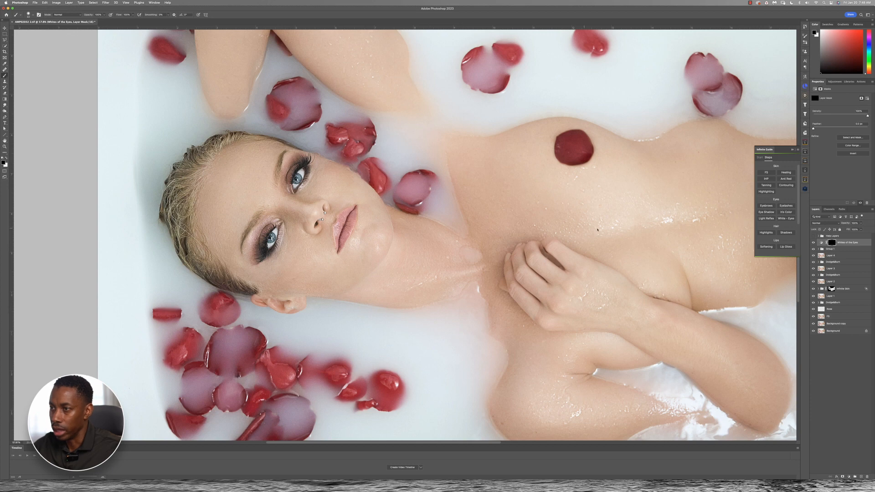
# Step: Add the guided Lip Gloss adjustment layer and paint the upper and lower lips into its mask
pyautogui.click(786, 247)
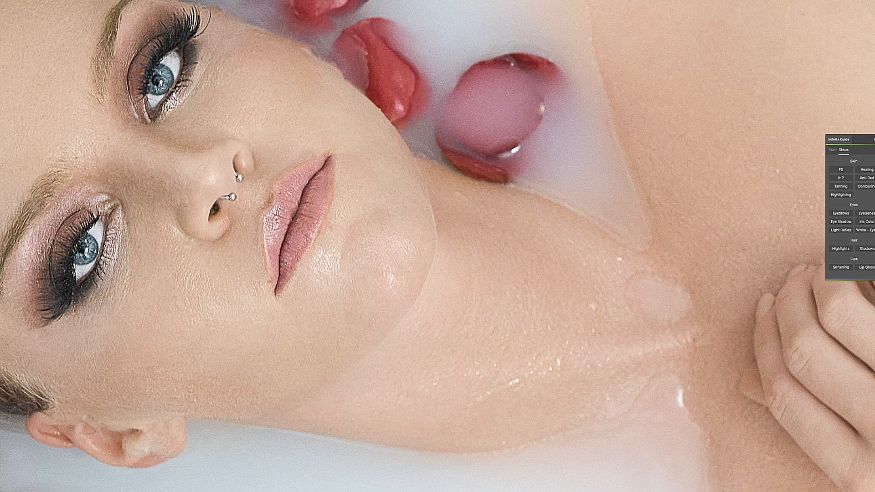
pyautogui.moveTo(284, 258); pyautogui.dragTo(282, 279)
pyautogui.moveTo(277, 286); pyautogui.dragTo(276, 212)
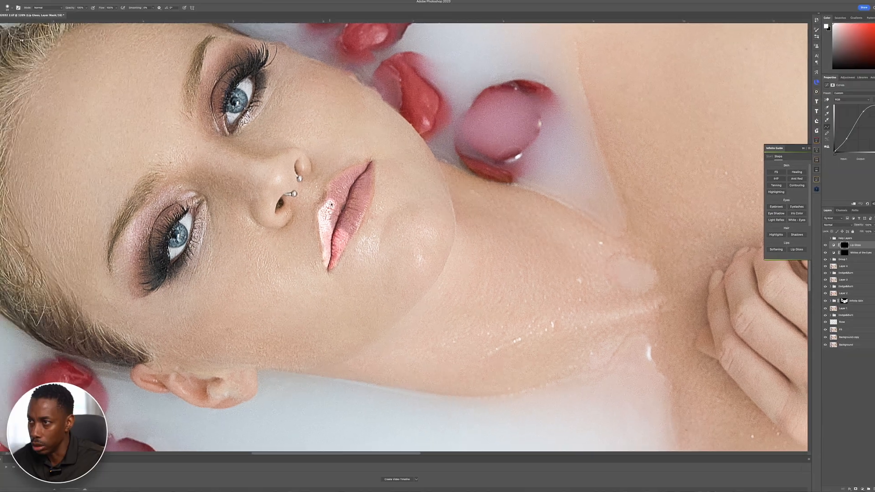
pyautogui.moveTo(329, 206)
pyautogui.mouseDown()
pyautogui.moveTo(355, 174)
pyautogui.moveTo(374, 177)
pyautogui.moveTo(346, 238)
pyautogui.moveTo(358, 215)
pyautogui.moveTo(346, 205)
pyautogui.moveTo(340, 216)
pyautogui.moveTo(367, 185)
pyautogui.moveTo(376, 200)
pyautogui.moveTo(374, 185)
pyautogui.mouseUp()
pyautogui.press('x')
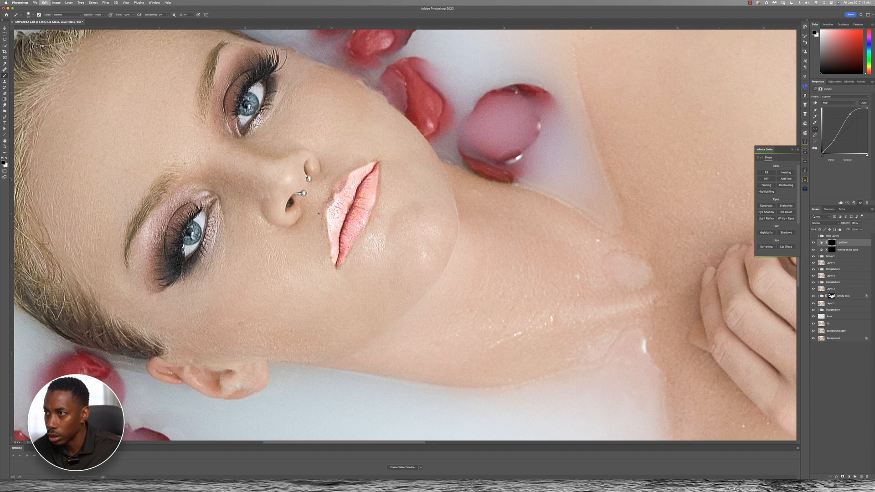
# Step: Limit the Lip Gloss layer to the lips' highlights by raising and splitting the Underlying Layer black slider in Blend If
pyautogui.scroll(-3, 349, 227)
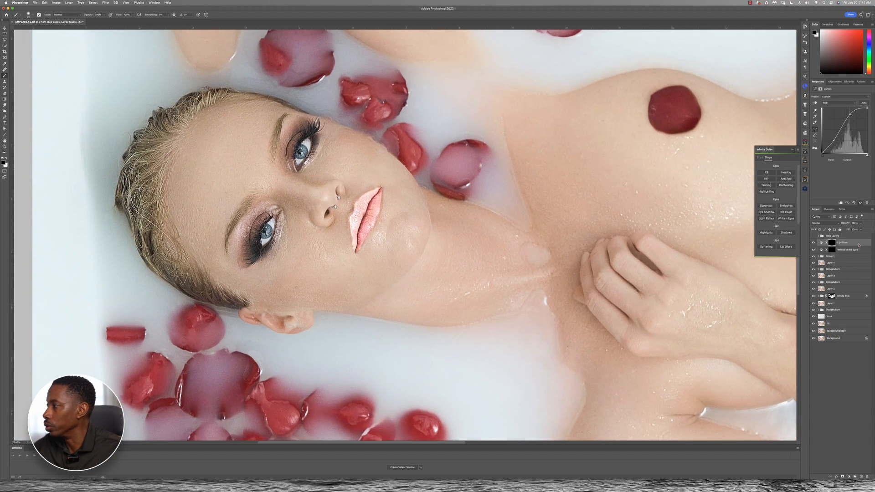
pyautogui.doubleClick(853, 246)
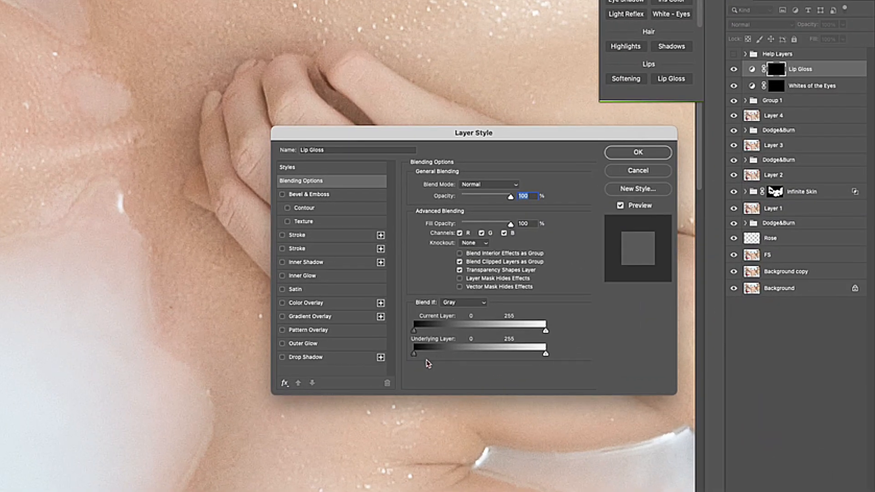
pyautogui.moveTo(415, 358); pyautogui.dragTo(506, 358)
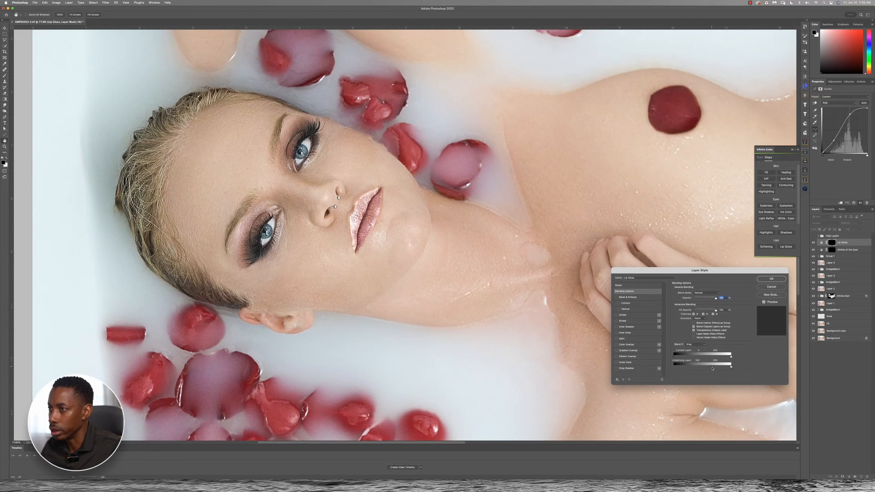
pyautogui.moveTo(712, 368); pyautogui.dragTo(713, 368)
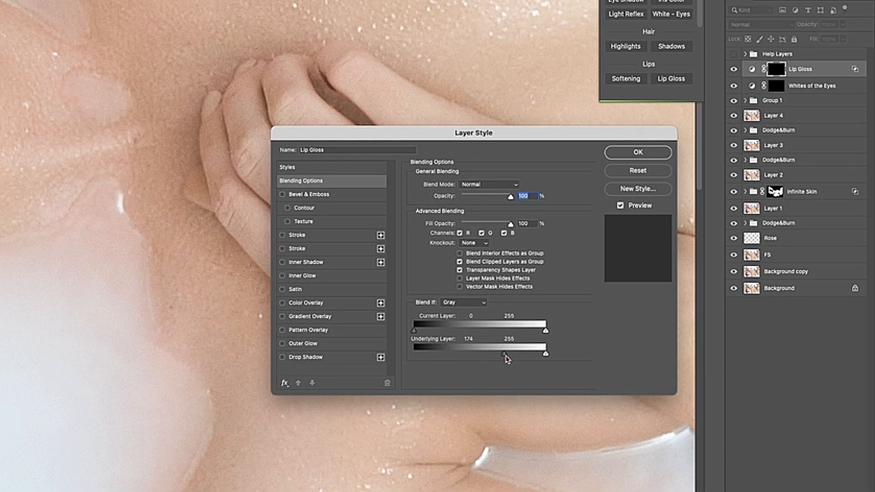
pyautogui.moveTo(714, 368); pyautogui.dragTo(715, 369)
pyautogui.moveTo(505, 356); pyautogui.dragTo(541, 359)
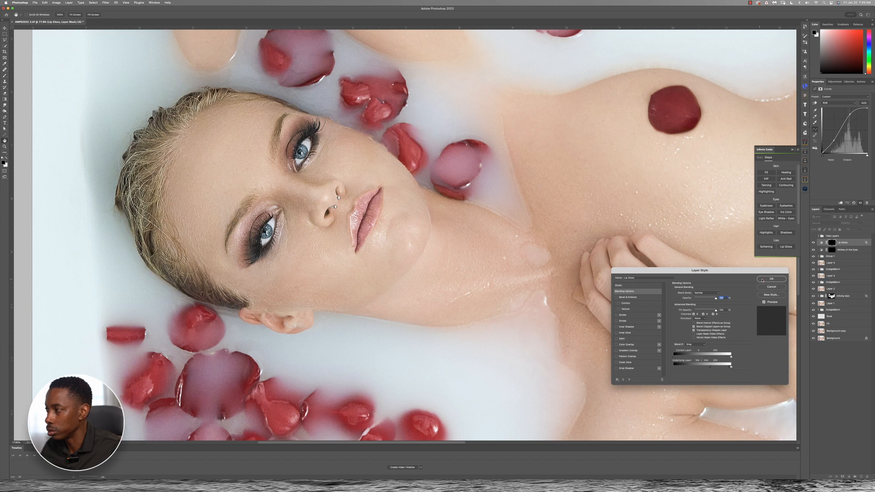
pyautogui.click(771, 279)
# Step: Compare the lips with and without the Lip Gloss layer and review the whole image
pyautogui.click(814, 243)
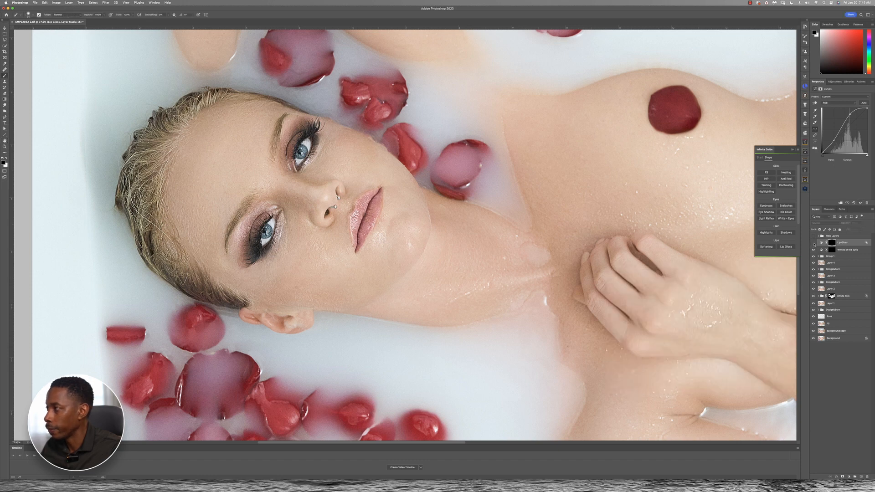
pyautogui.click(815, 243)
pyautogui.click(814, 243)
pyautogui.click(814, 243)
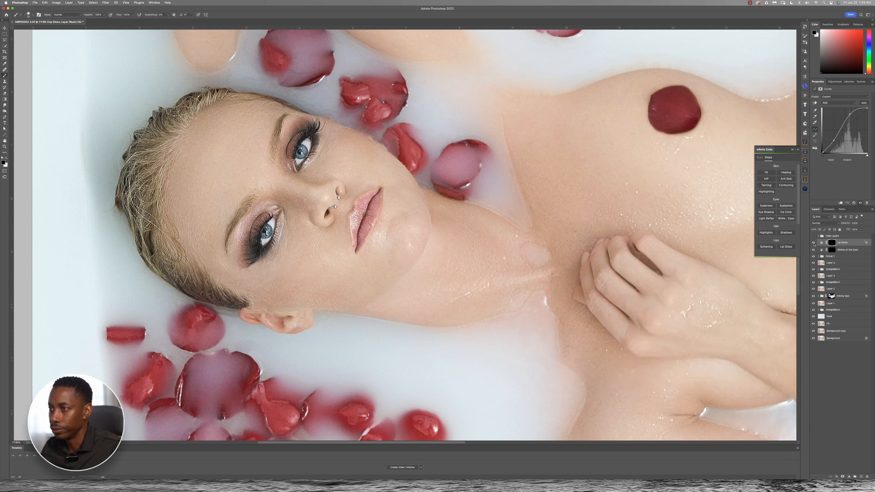
pyautogui.click(814, 243)
pyautogui.click(815, 243)
pyautogui.click(814, 243)
pyautogui.click(814, 243)
pyautogui.click(814, 243)
pyautogui.press('super+0')
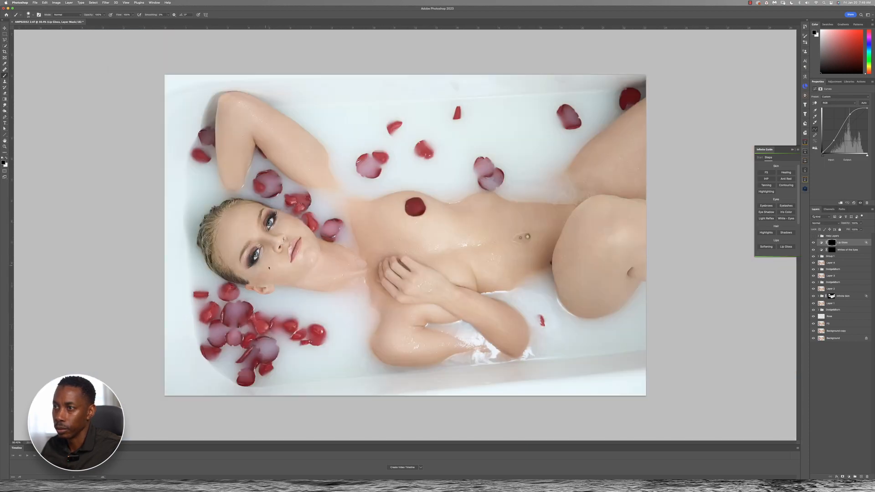
pyautogui.scroll(3, 269, 268)
pyautogui.moveTo(614, 272); pyautogui.dragTo(487, 291)
pyautogui.press('super+0')
pyautogui.scroll(3, 425, 255)
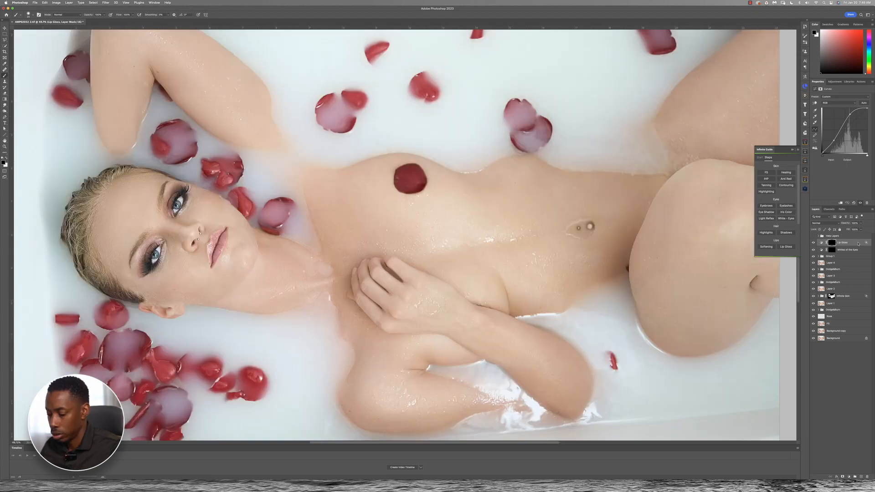
# Step: Stamp all visible layers into a new layer and compare the retouch with the Background copy layer shown alone
pyautogui.press('super+alt+shift+e')
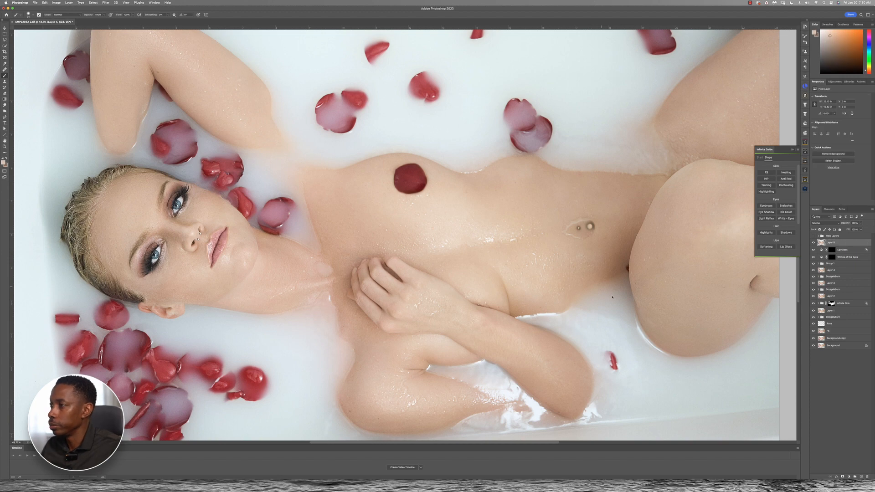
pyautogui.keyDown('alt'); pyautogui.click(814, 338); pyautogui.keyUp('alt')
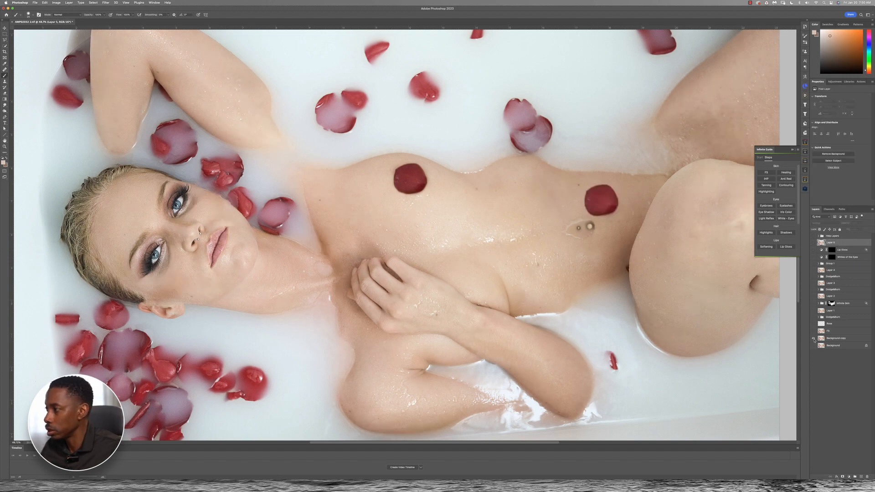
pyautogui.keyDown('alt'); pyautogui.click(814, 338); pyautogui.keyUp('alt')
pyautogui.keyDown('alt'); pyautogui.click(814, 338); pyautogui.keyUp('alt')
pyautogui.keyDown('alt'); pyautogui.click(814, 338); pyautogui.keyUp('alt')
pyautogui.keyDown('alt'); pyautogui.click(814, 338); pyautogui.keyUp('alt')
pyautogui.keyDown('alt'); pyautogui.click(814, 338); pyautogui.keyUp('alt')
pyautogui.keyDown('alt'); pyautogui.click(813, 338); pyautogui.keyUp('alt')
pyautogui.keyDown('alt'); pyautogui.click(814, 338); pyautogui.keyUp('alt')
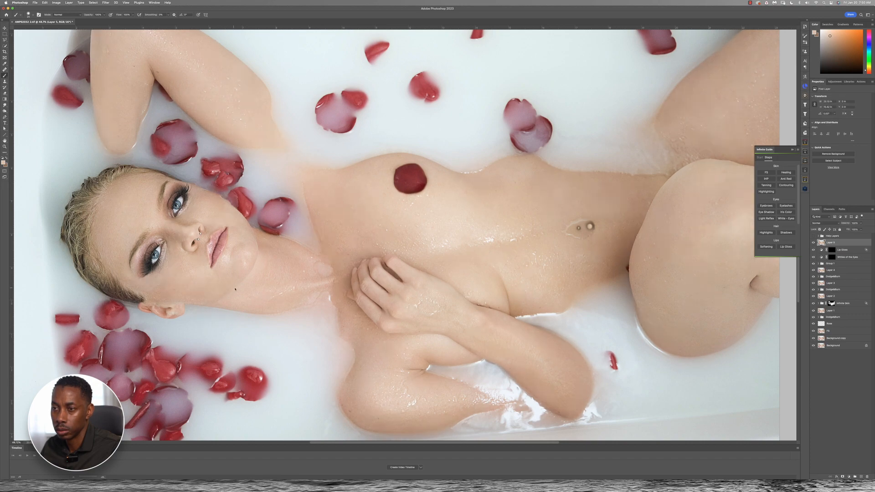
pyautogui.scroll(-6, 245, 283)
pyautogui.scroll(6, 244, 283)
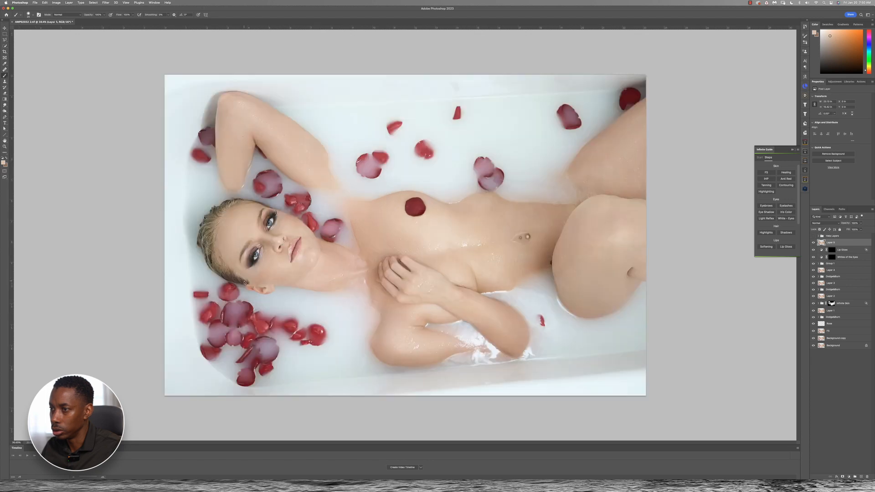
pyautogui.moveTo(677, 255); pyautogui.dragTo(548, 271)
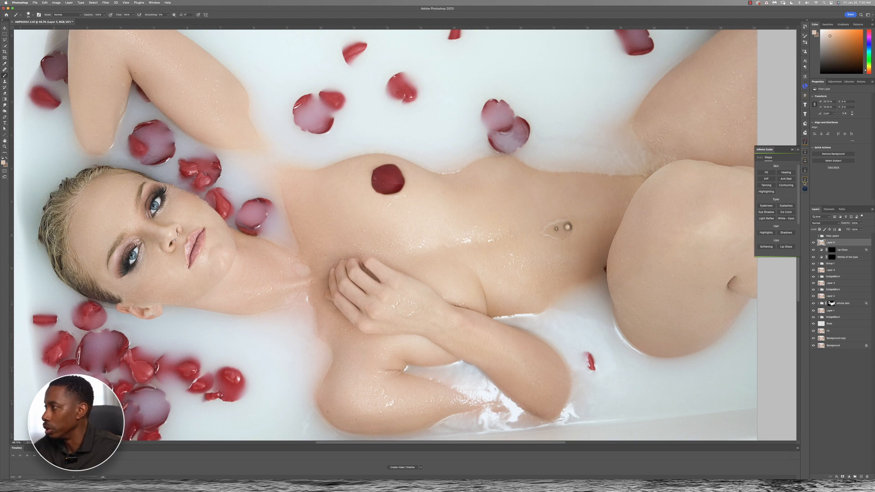
# Step: Create a Low Preview frequency separation of the merged layer with Infinite Retouch, accepting the proposed Gaussian Blur radius
pyautogui.click(805, 179)
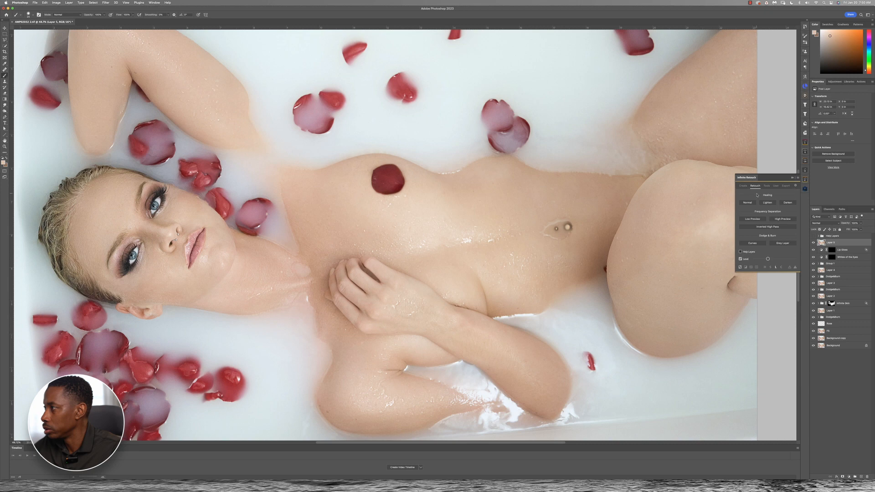
pyautogui.click(743, 186)
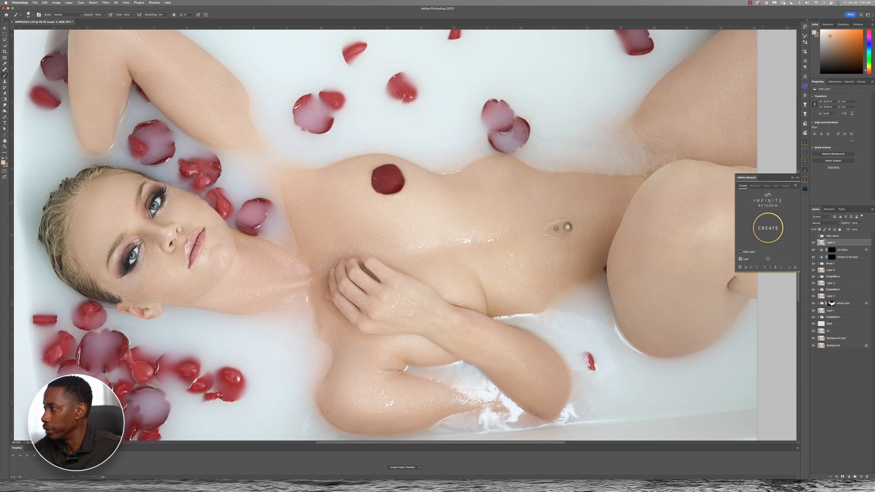
pyautogui.click(755, 186)
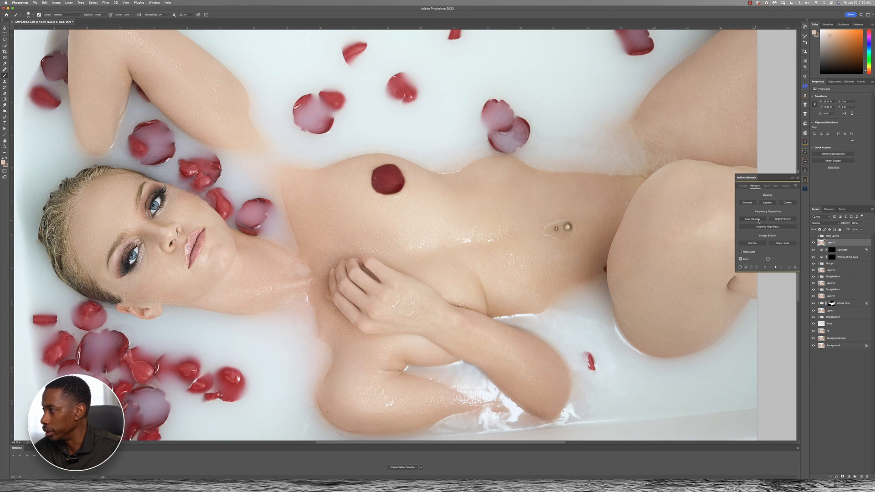
pyautogui.click(758, 221)
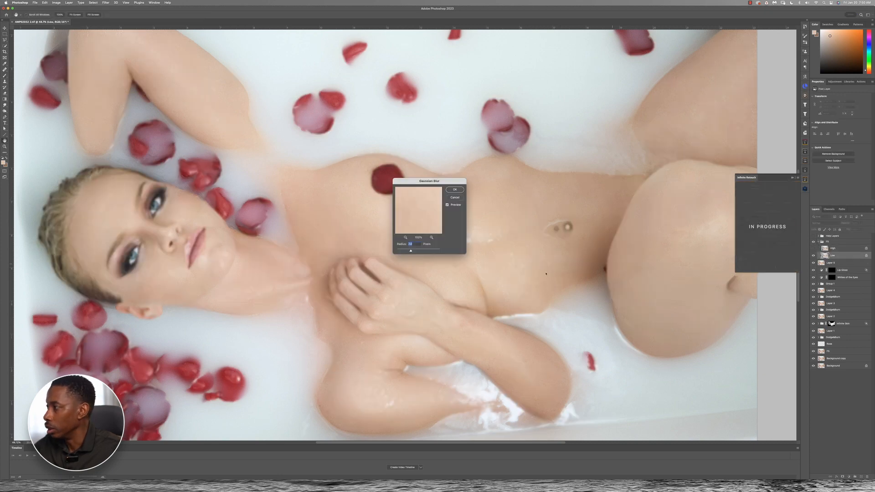
pyautogui.click(455, 190)
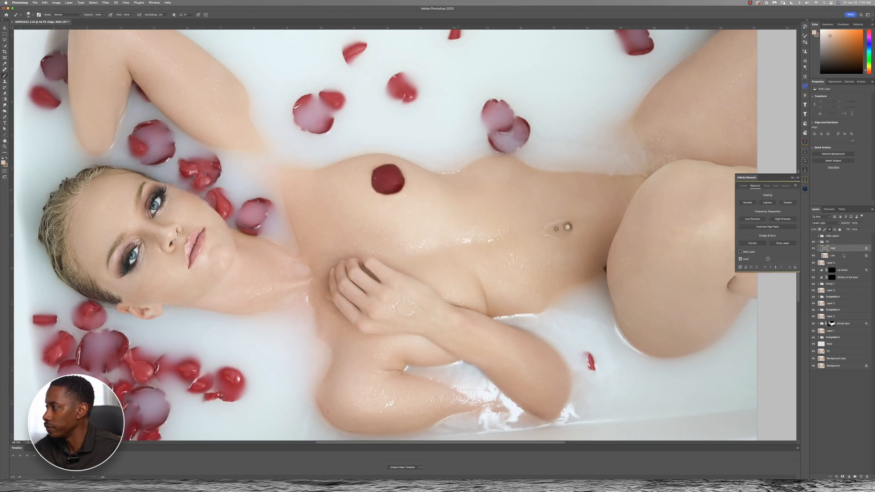
# Step: Blend uneven skin tones across the body on the Low frequency layer with the Mixer Brush
pyautogui.click(843, 256)
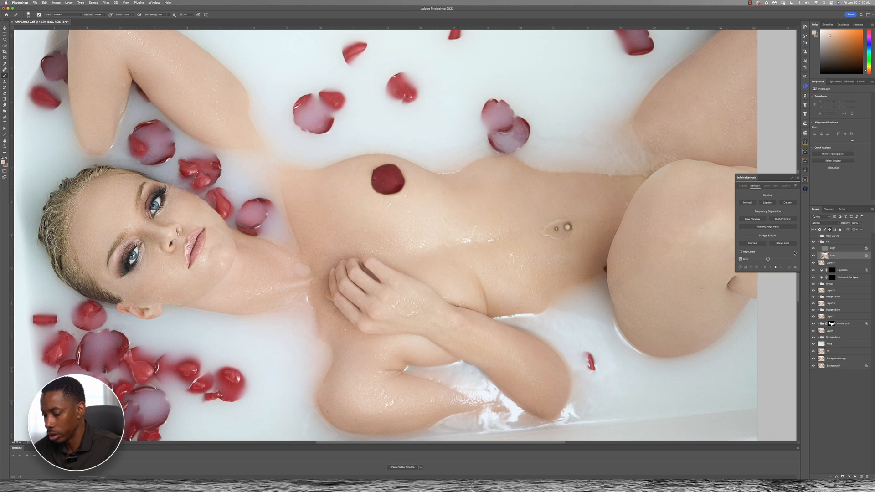
pyautogui.hotkey('shift', 'b')
pyautogui.hotkey('shift', 'b')
pyautogui.hotkey('shift', 'b')
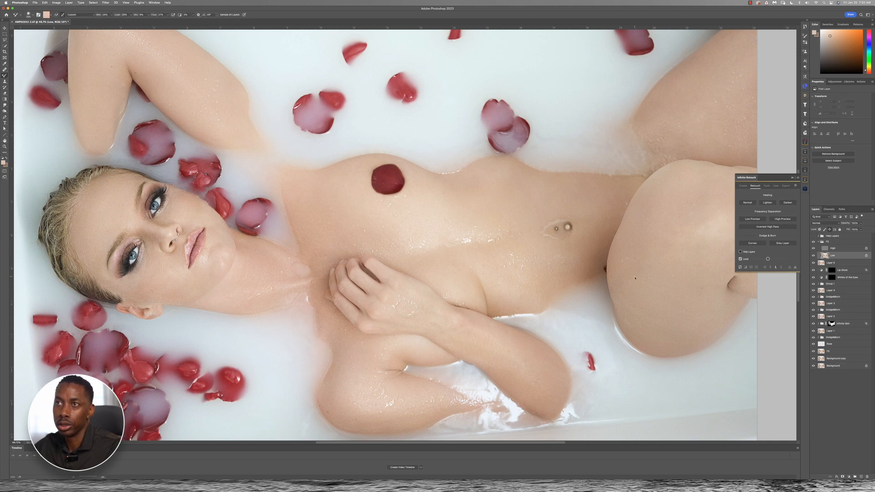
pyautogui.moveTo(412, 245); pyautogui.dragTo(395, 250)
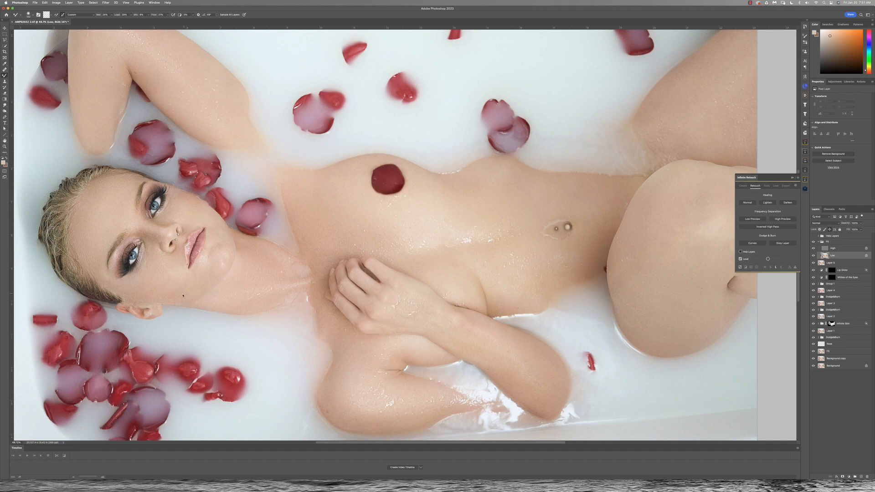
pyautogui.hscroll(2, 302, 372)
pyautogui.scroll(-2, 302, 371)
pyautogui.scroll(3, 555, 154)
pyautogui.hscroll(3, 556, 154)
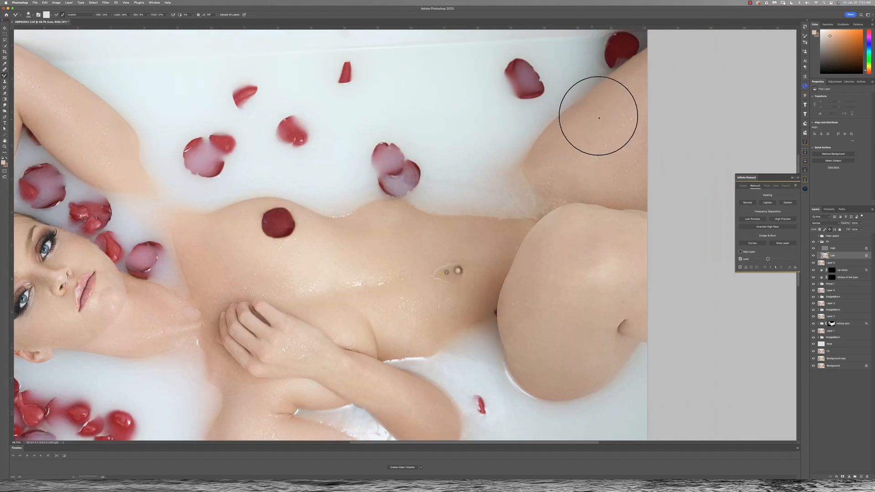
pyautogui.scroll(-4, 219, 231)
pyautogui.scroll(8, 234, 219)
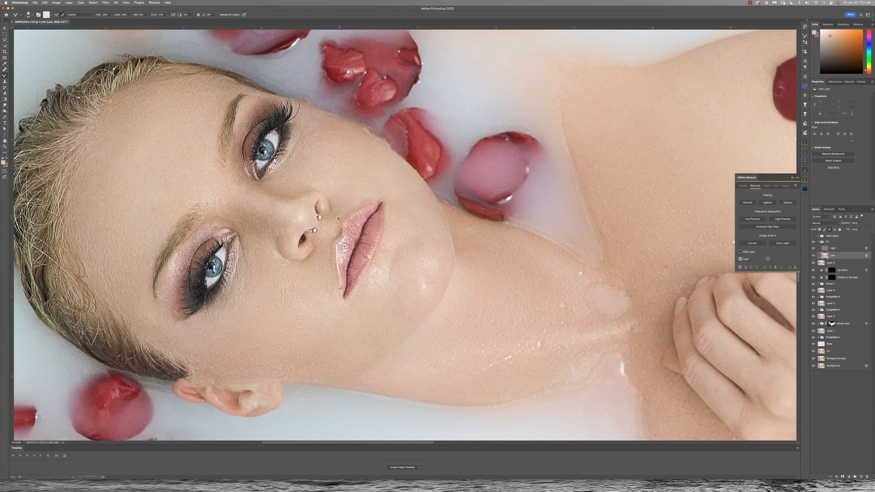
# Step: Touch up the skin texture around the face on the High frequency layer with the Clone Stamp
pyautogui.scroll(3, 340, 210)
pyautogui.hscroll(2, 340, 211)
pyautogui.hotkey('alt', ']')
pyautogui.press('s')
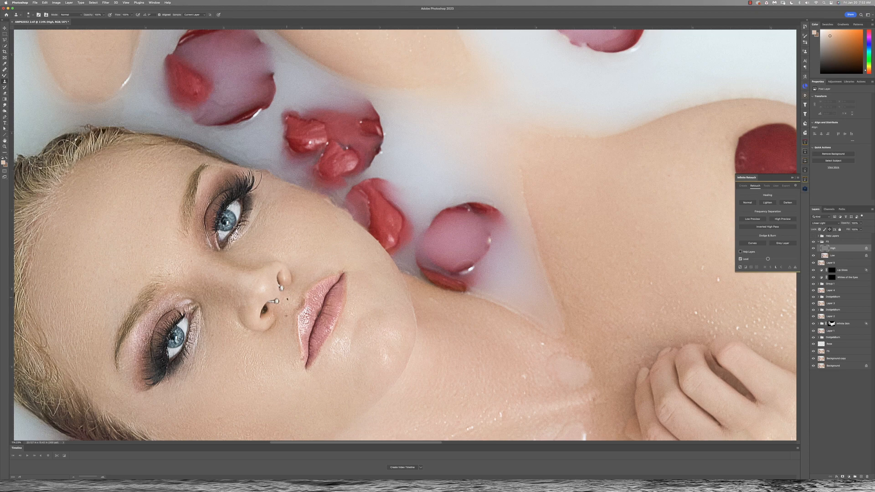
pyautogui.scroll(-4, 286, 327)
pyautogui.scroll(2, 594, 165)
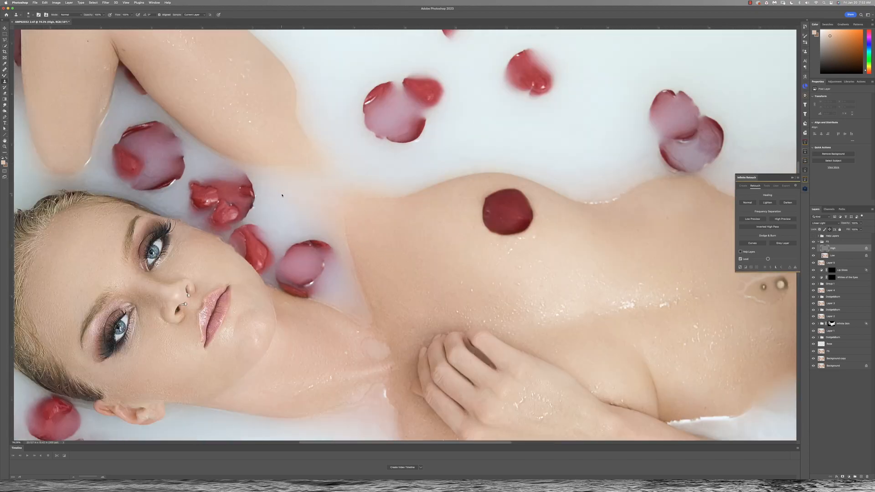
# Step: Return to the Low frequency layer and continue smoothing tonal transitions on the face and body with the Mixer Brush
pyautogui.hotkey('alt', '[')
pyautogui.press('b')
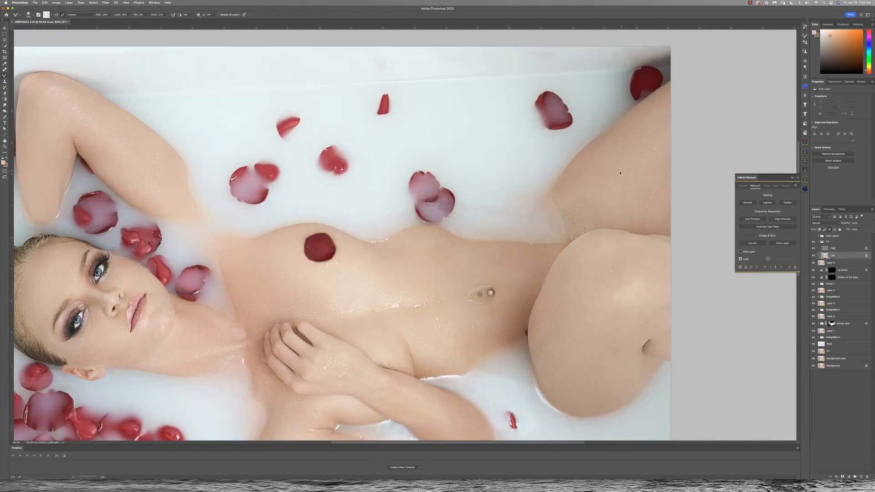
pyautogui.scroll(2, 208, 341)
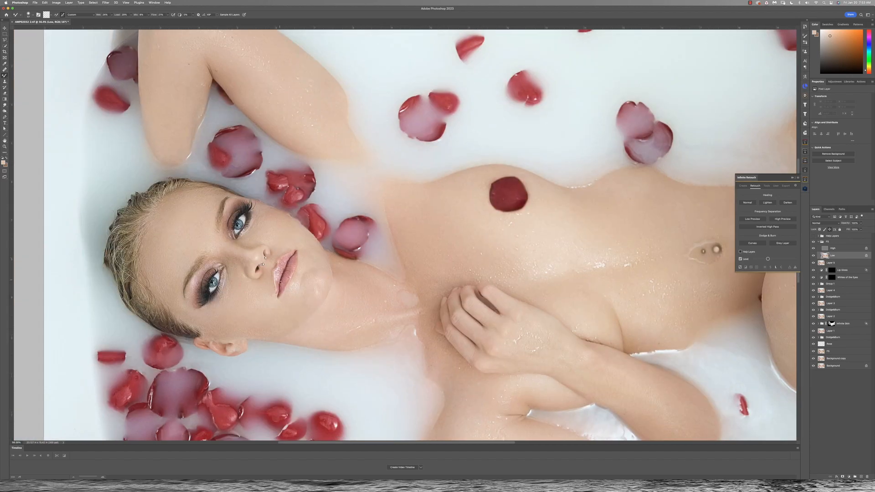
pyautogui.scroll(-3, 321, 272)
pyautogui.scroll(2, 321, 271)
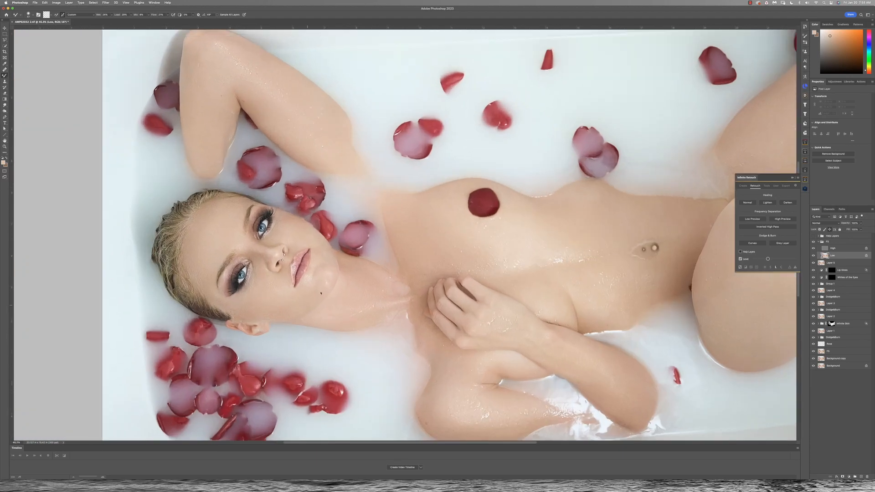
pyautogui.scroll(-3, 321, 293)
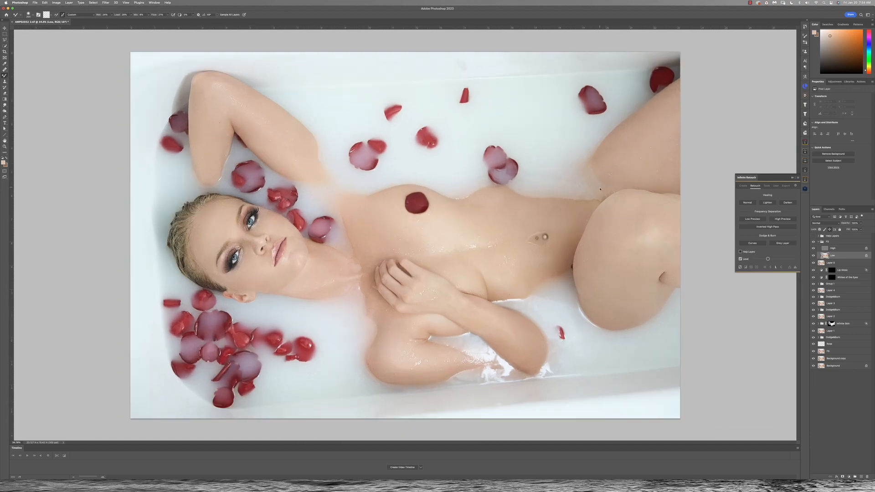
pyautogui.scroll(2, 332, 236)
# Step: Collapse the new frequency separation group, stamp all visible layers into a new layer above it and duplicate that layer twice
pyautogui.click(836, 242)
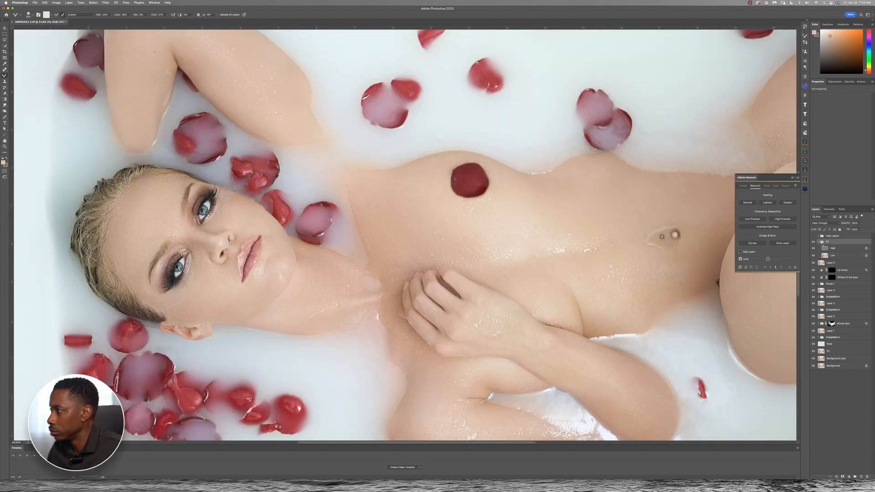
pyautogui.click(820, 242)
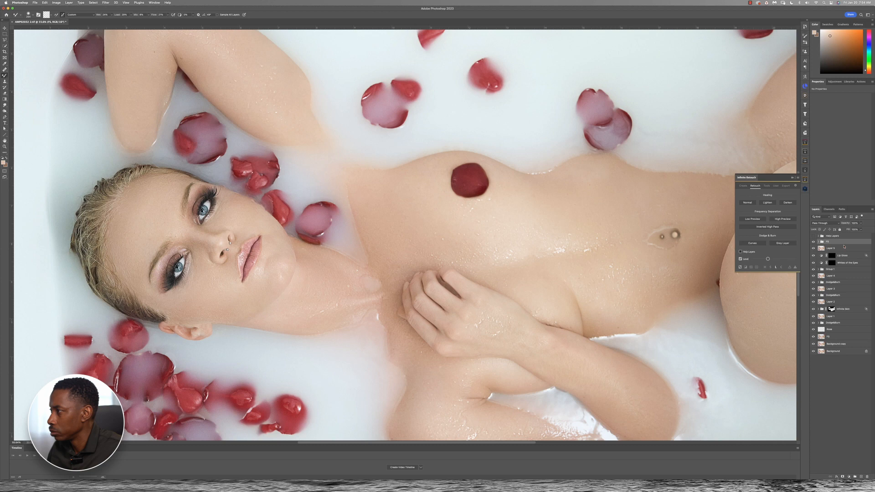
pyautogui.press('alt+shift+super+e')
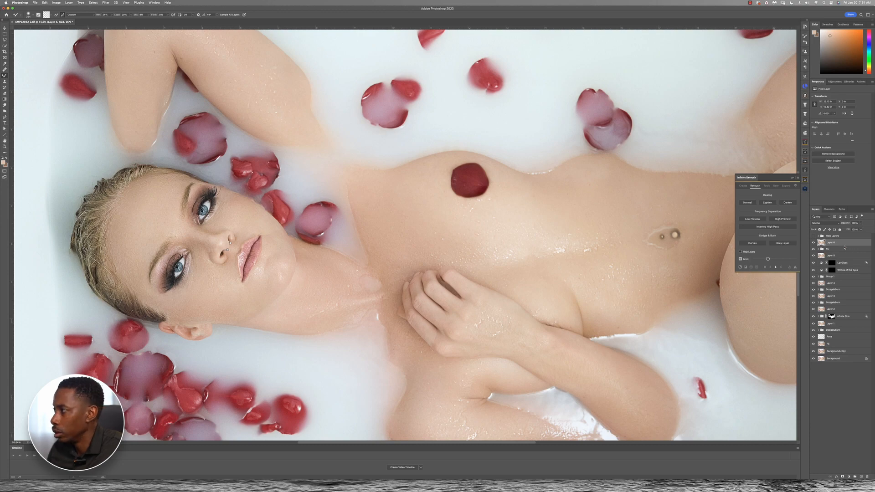
pyautogui.press('super+j')
pyautogui.press('super+j')
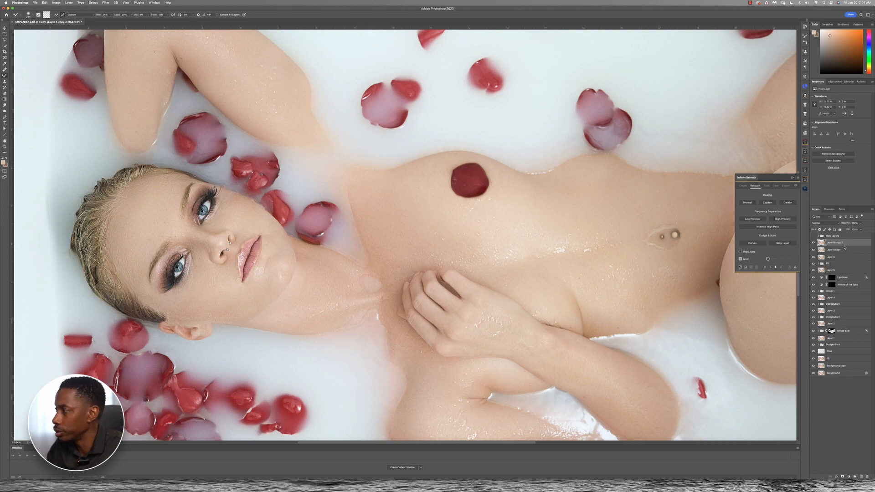
# Step: Invert the top copy, set its blend mode to Vivid Light and convert it to a Smart Object
pyautogui.press('super+i')
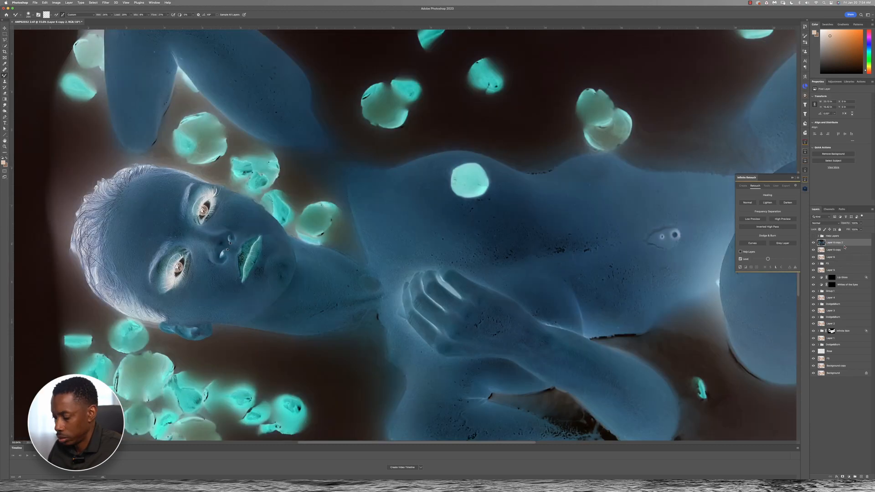
pyautogui.rightClick(844, 246)
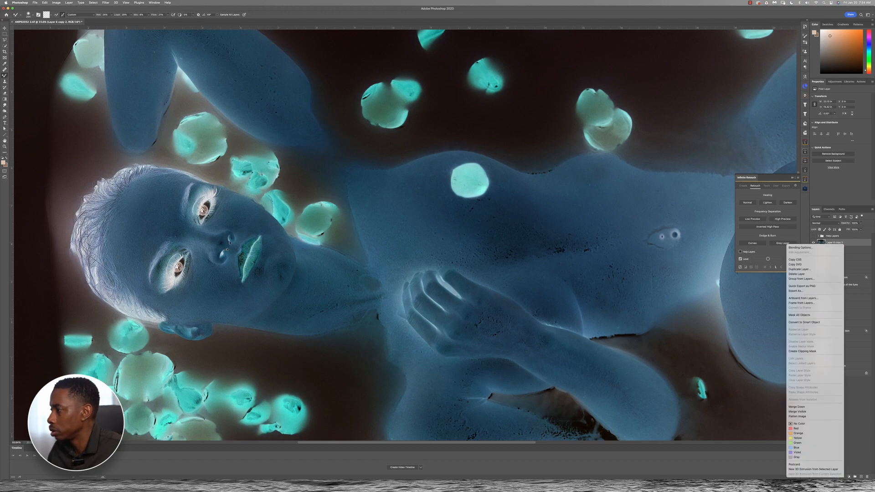
pyautogui.click(836, 224)
pyautogui.click(835, 223)
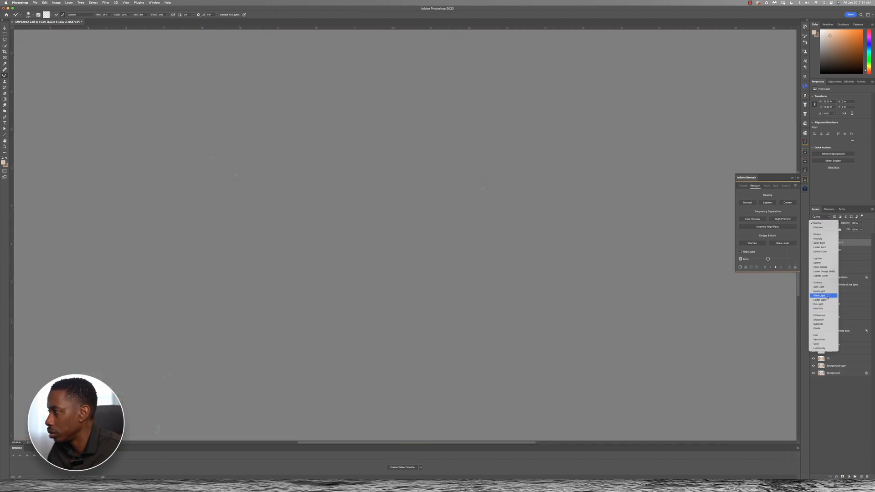
pyautogui.click(828, 295)
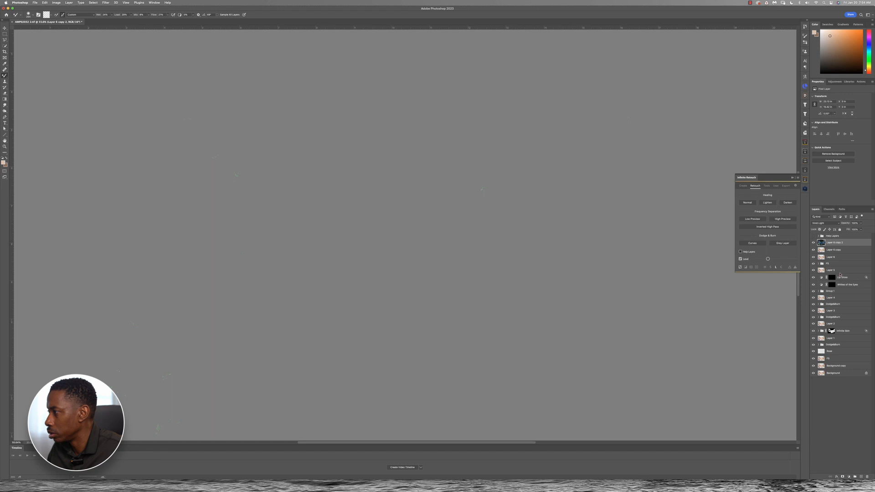
pyautogui.rightClick(848, 247)
pyautogui.click(825, 320)
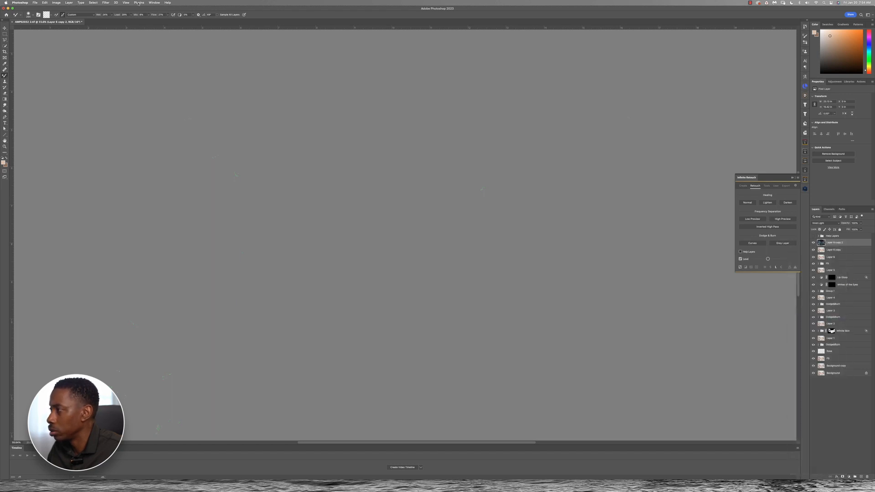
# Step: Apply a Gaussian Blur with a 1-pixel radius to the inverted Smart Object
pyautogui.click(111, 5)
pyautogui.moveTo(137, 61)
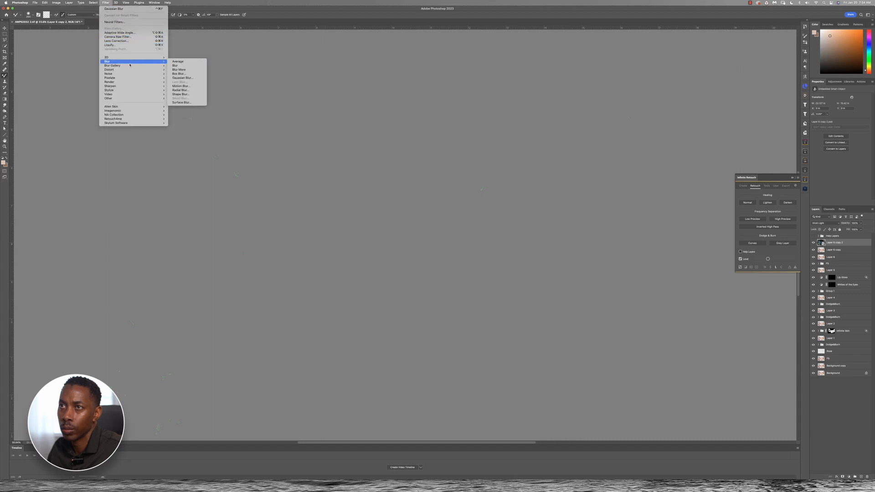
pyautogui.click(182, 78)
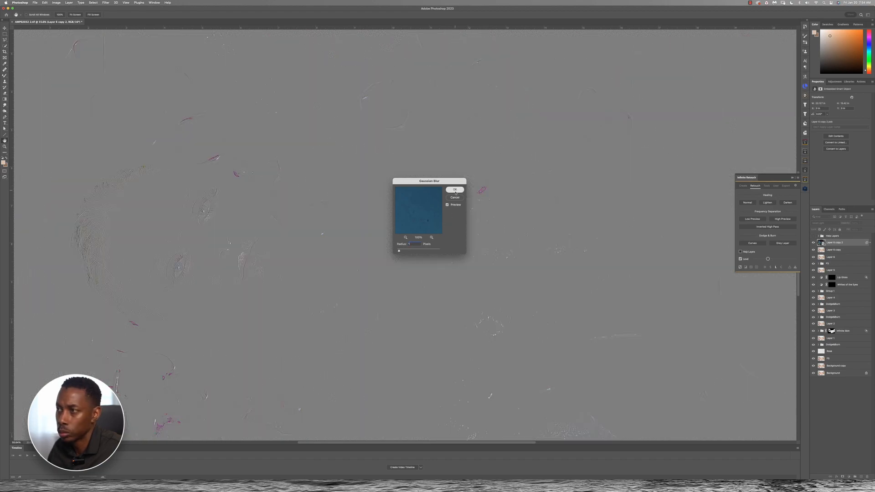
pyautogui.click(455, 190)
# Step: Group the two copied layers, set the group's blend mode to Overlay and check the sharpening on the face and whole image
pyautogui.keyDown('shift'); pyautogui.click(841, 263); pyautogui.keyUp('shift')
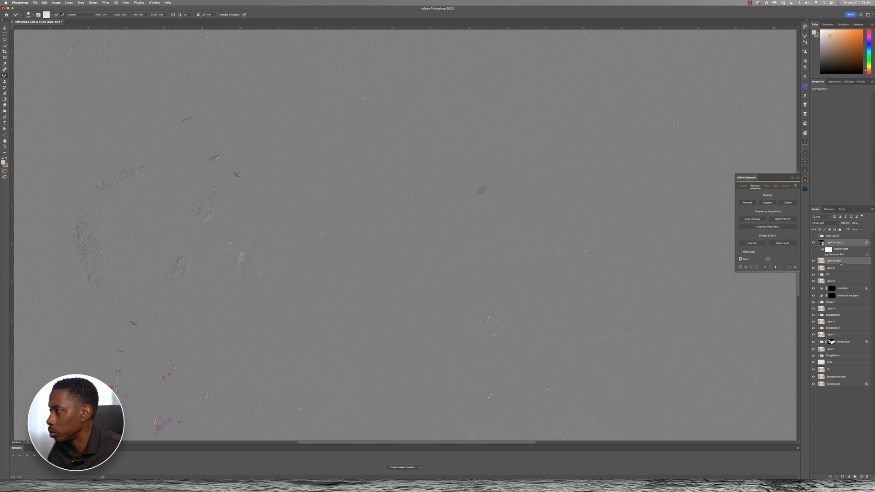
pyautogui.press('super+g')
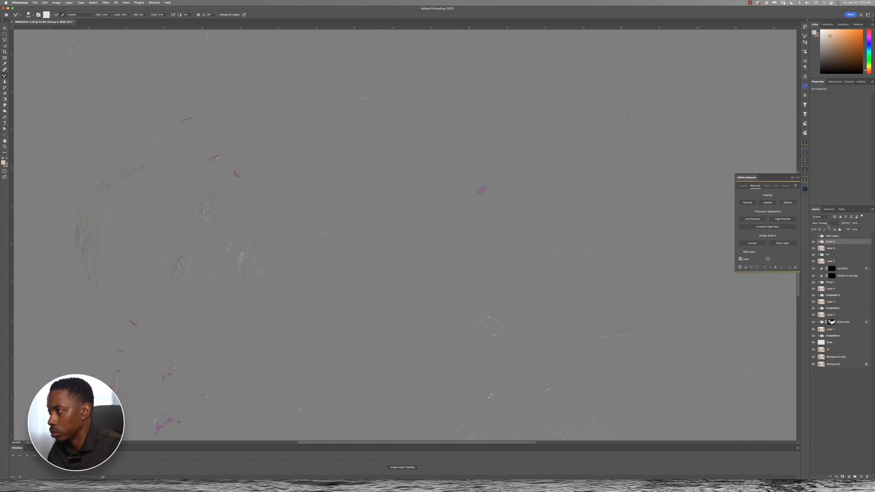
pyautogui.click(828, 225)
pyautogui.click(822, 290)
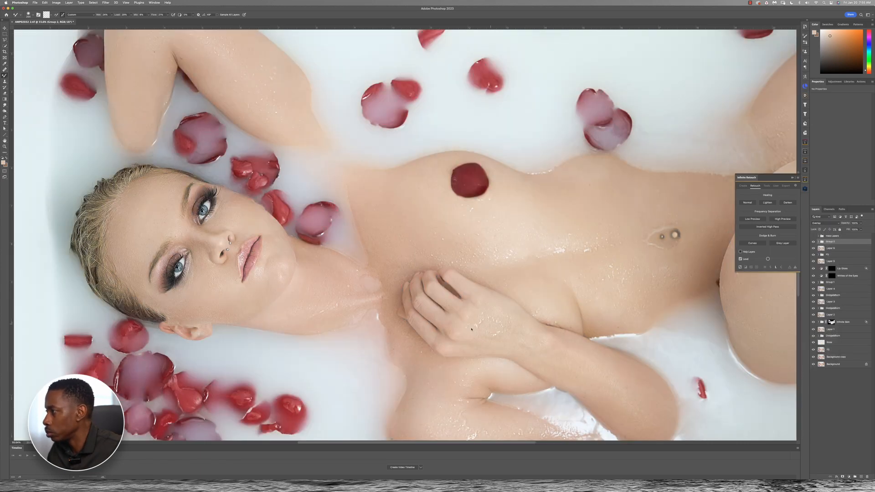
pyautogui.scroll(4, 254, 287)
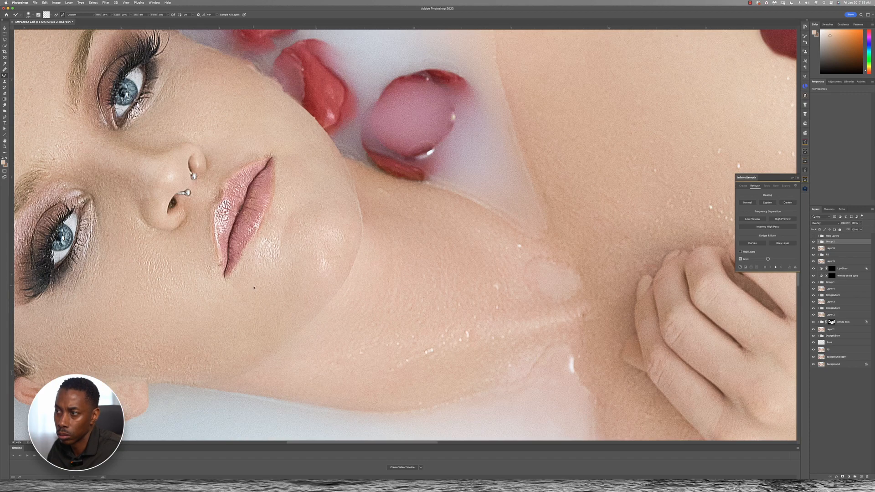
pyautogui.scroll(-2, 254, 288)
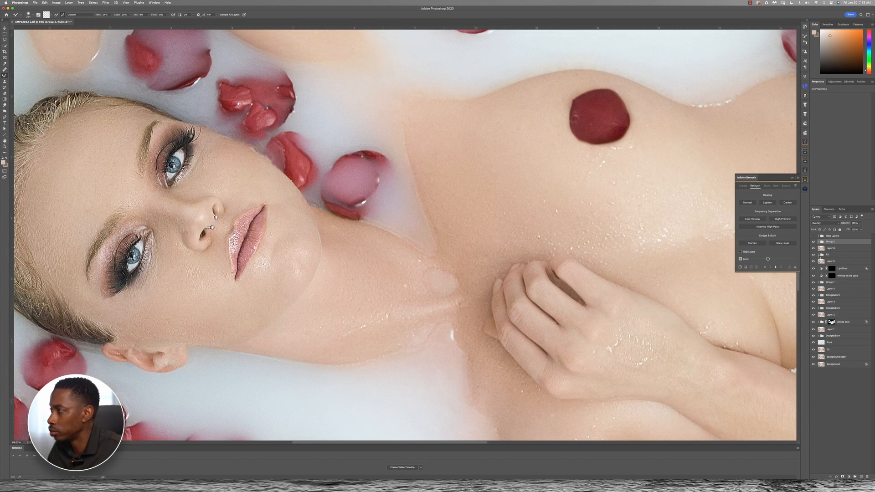
pyautogui.press('super+0')
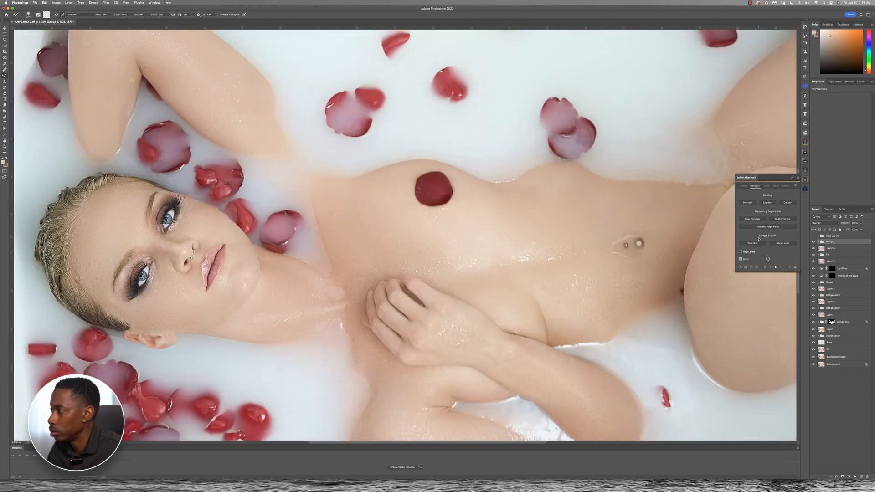
# Step: Stamp all visible layers into a new layer and add 6% uniform monochromatic noise to it
pyautogui.press('super+alt+shift+e')
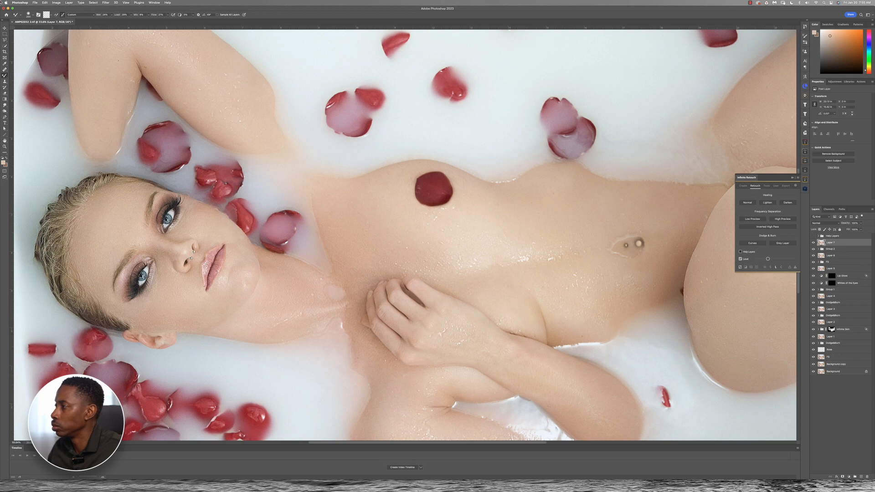
pyautogui.click(105, 2)
pyautogui.moveTo(137, 74)
pyautogui.click(195, 74)
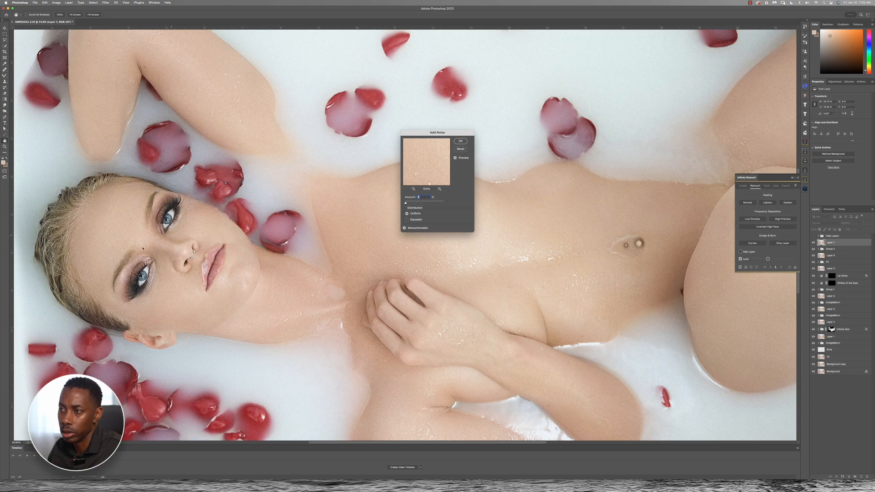
pyautogui.scroll(5, 143, 249)
pyautogui.scroll(-3, 192, 272)
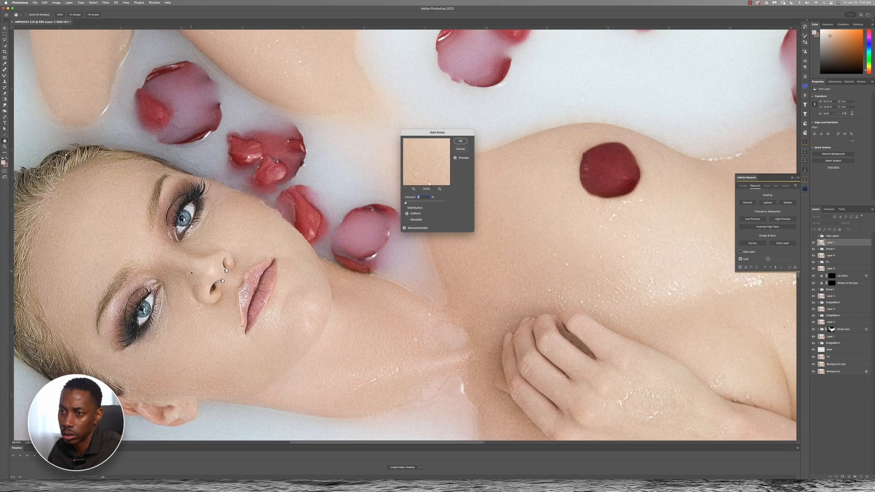
pyautogui.write('6')
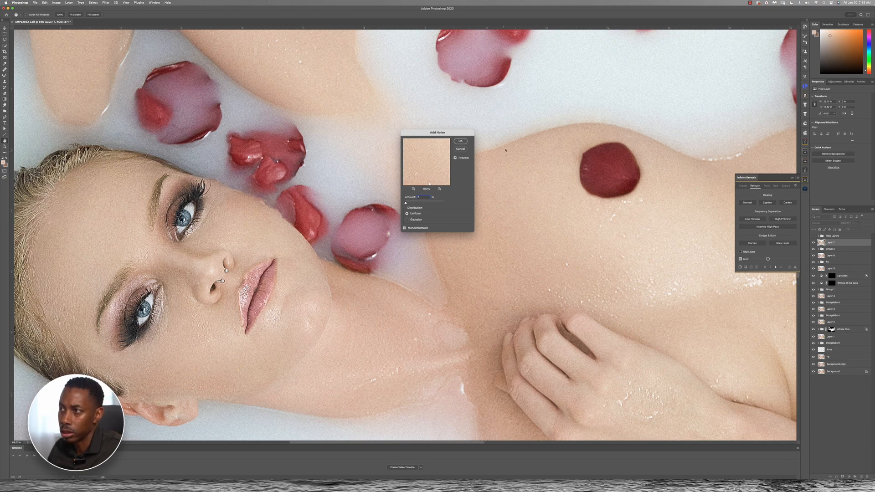
pyautogui.click(462, 142)
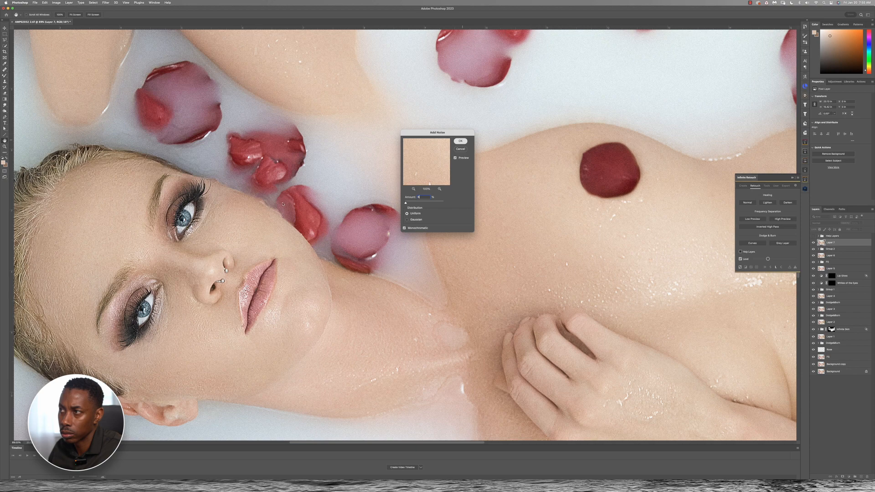
pyautogui.scroll(-5, 282, 203)
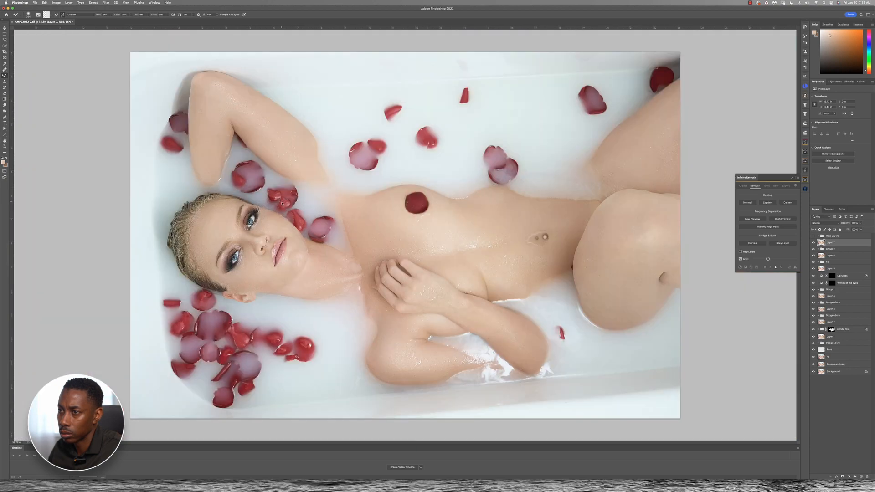
pyautogui.scroll(-1, 282, 203)
pyautogui.scroll(2, 282, 204)
pyautogui.scroll(-1, 281, 204)
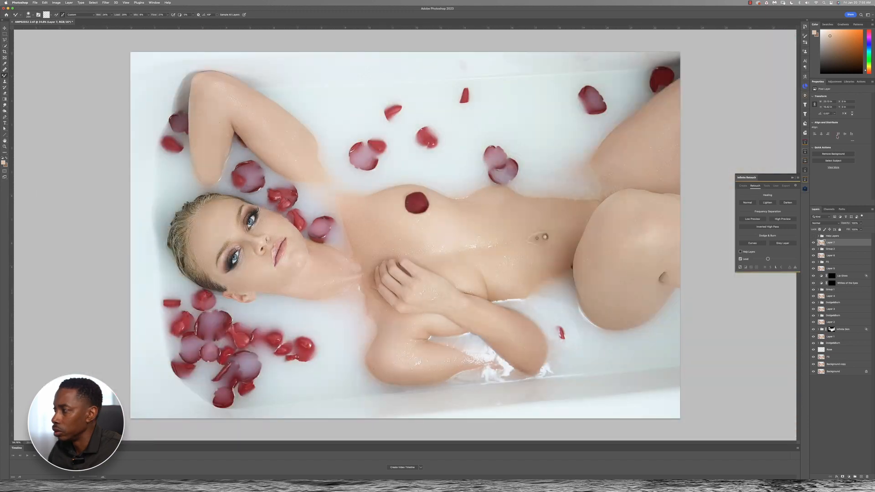
# Step: Add a Curves adjustment layer and move its white point slightly inward to brighten the highlights
pyautogui.click(834, 82)
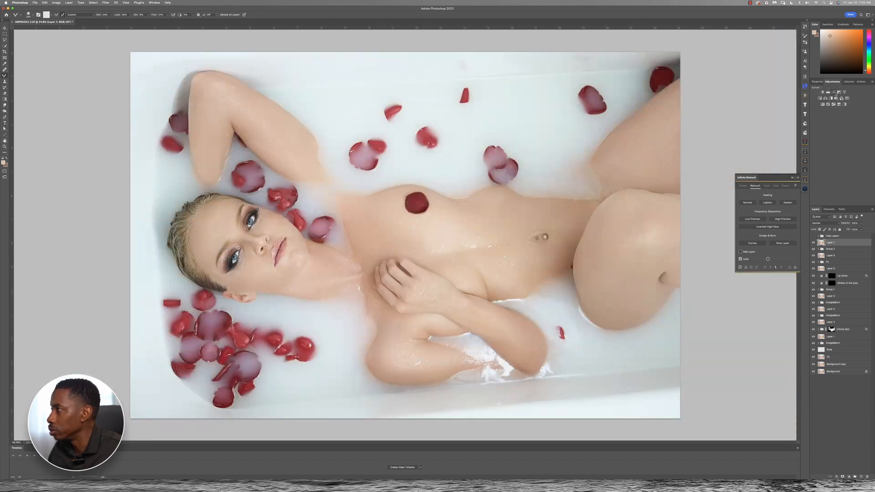
pyautogui.click(834, 92)
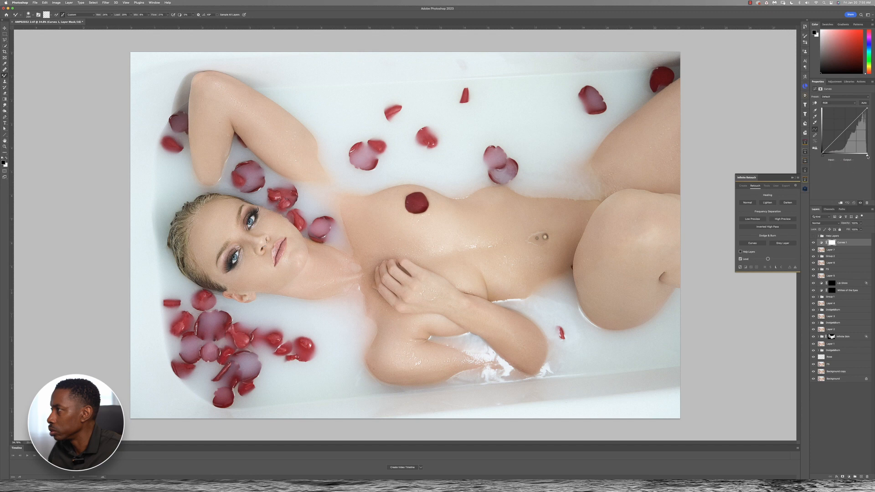
pyautogui.moveTo(868, 156); pyautogui.dragTo(866, 157)
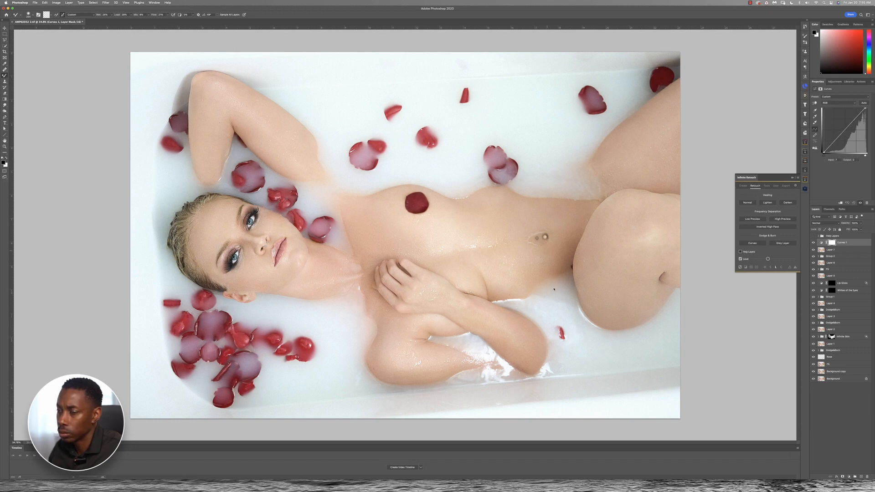
pyautogui.scroll(3, 175, 308)
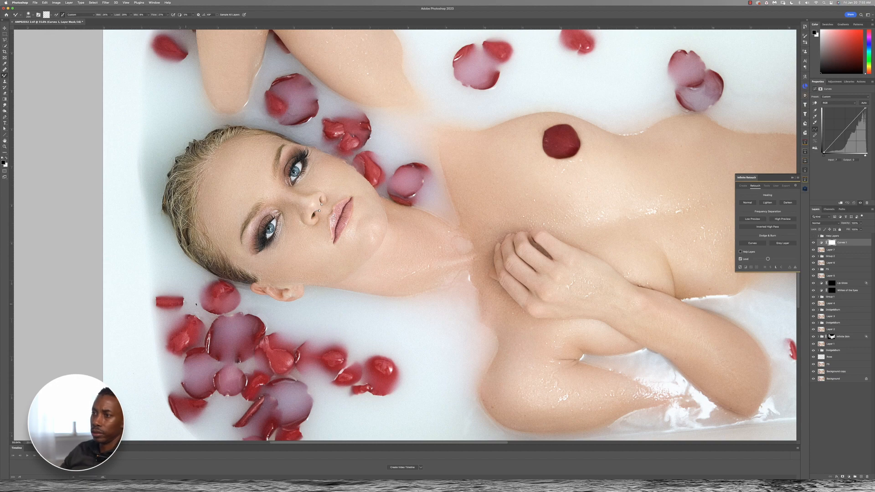